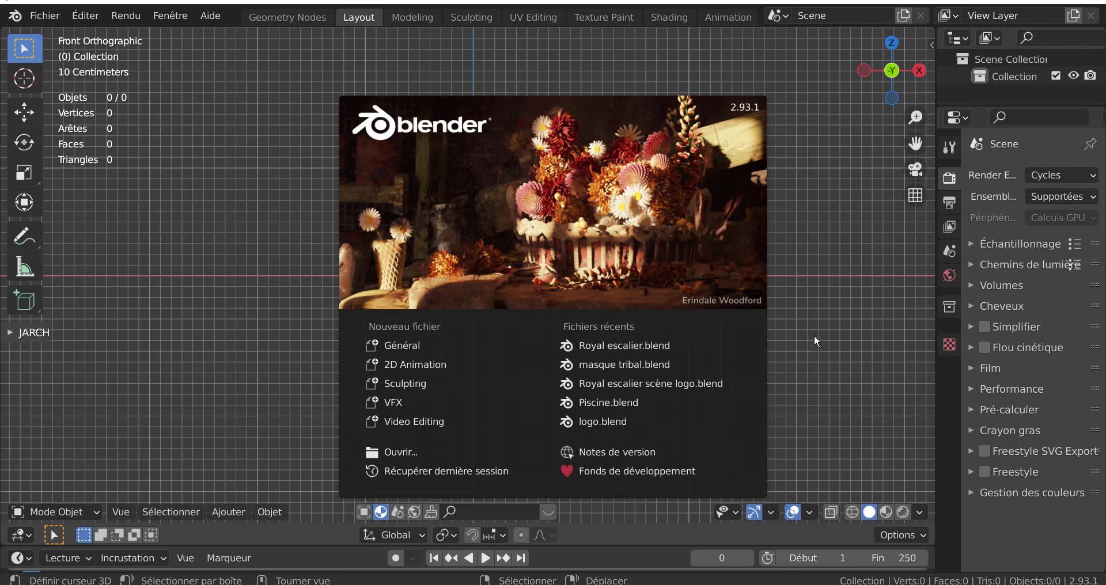
Dismiss the splash screen and add a cube mesh to the empty scene
left_click(806, 299)
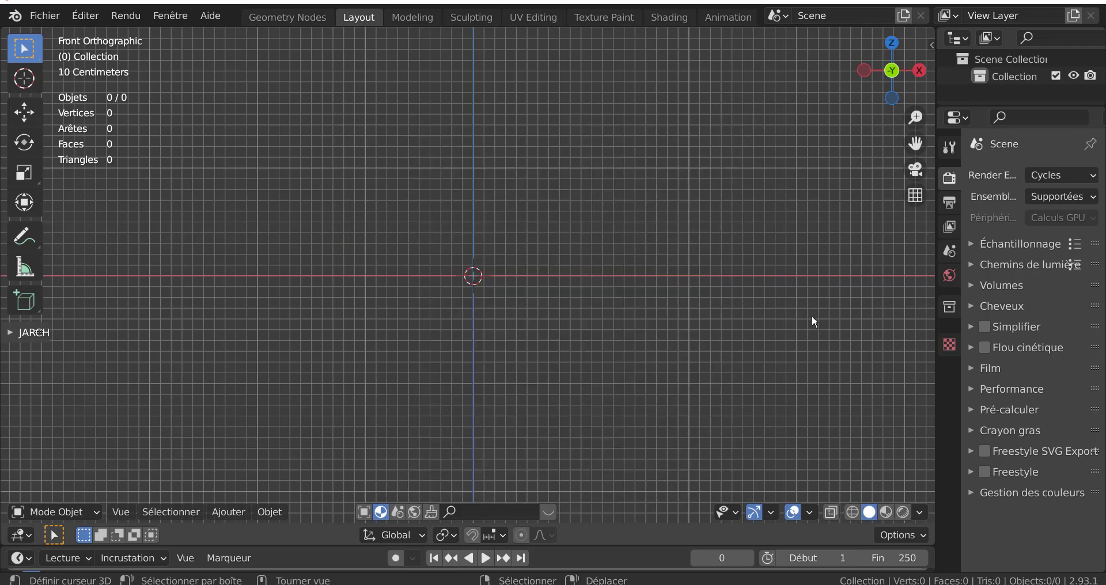
left_click(219, 514)
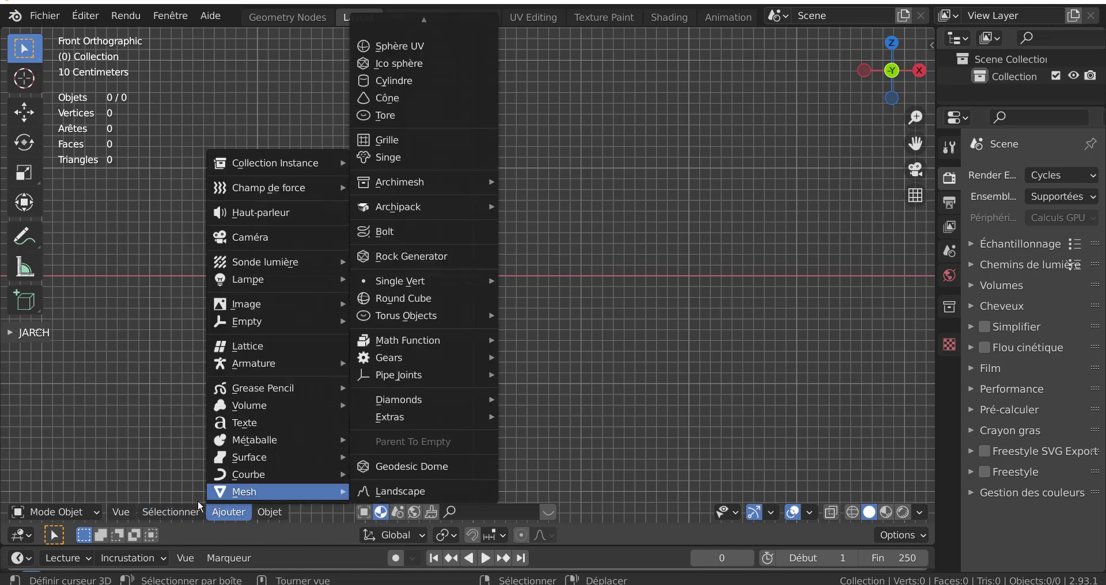
mouse_move(220, 493)
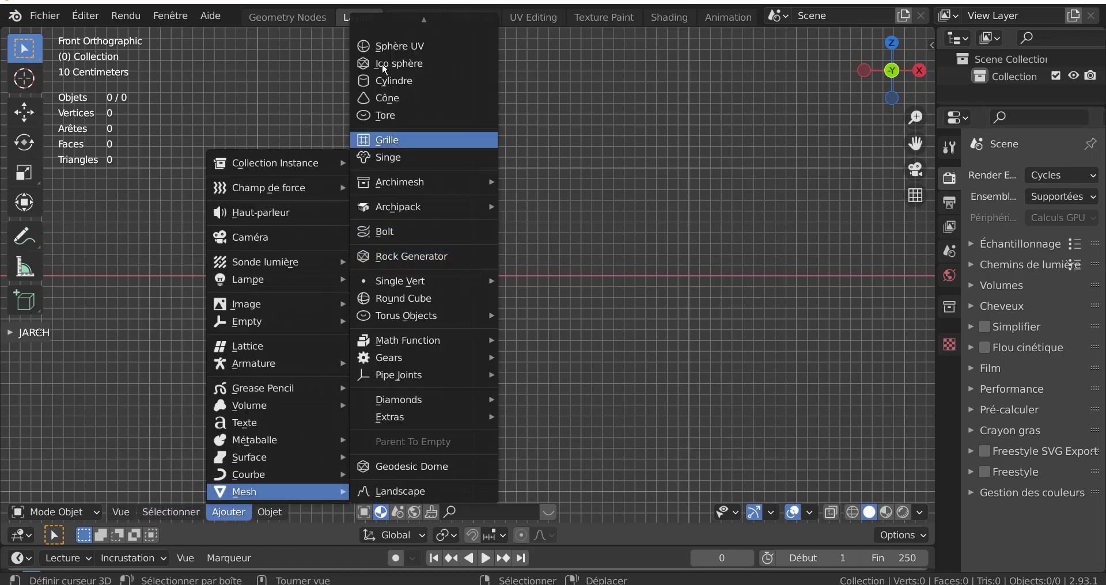
scroll(385, 46, "up", 2)
left_click(385, 45)
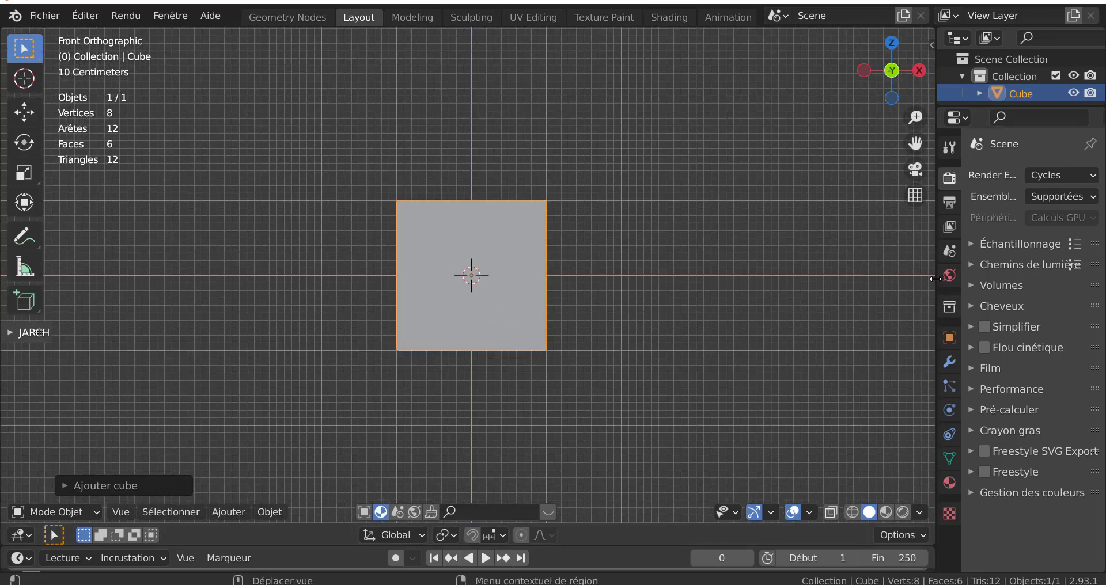
Widen the properties editor and add a Mirror (Miroir) modifier to the cube
left_click_drag(934, 271, 778, 271)
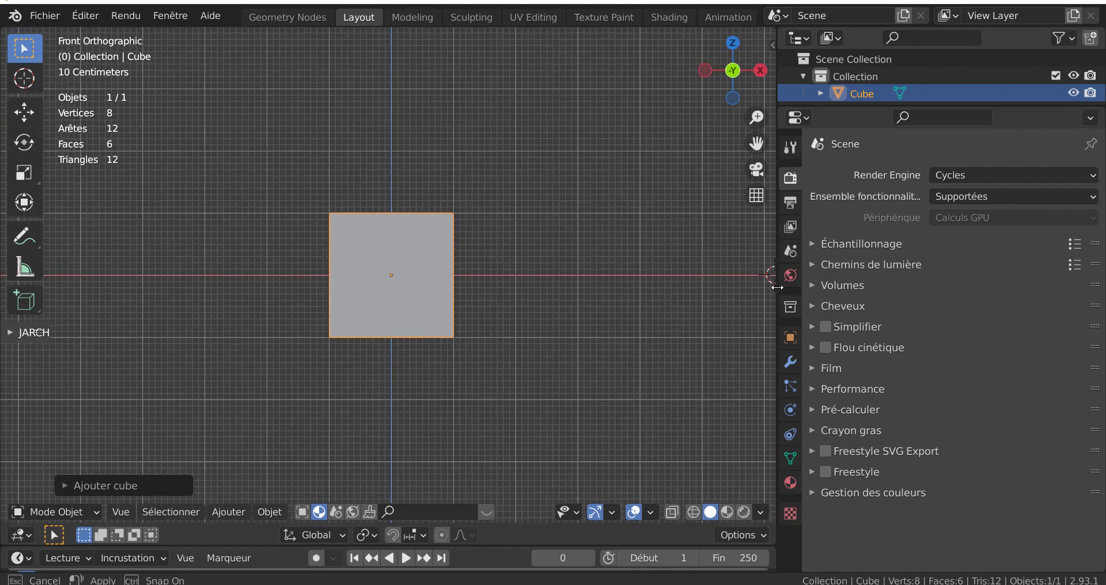
left_click(784, 365)
left_click(947, 174)
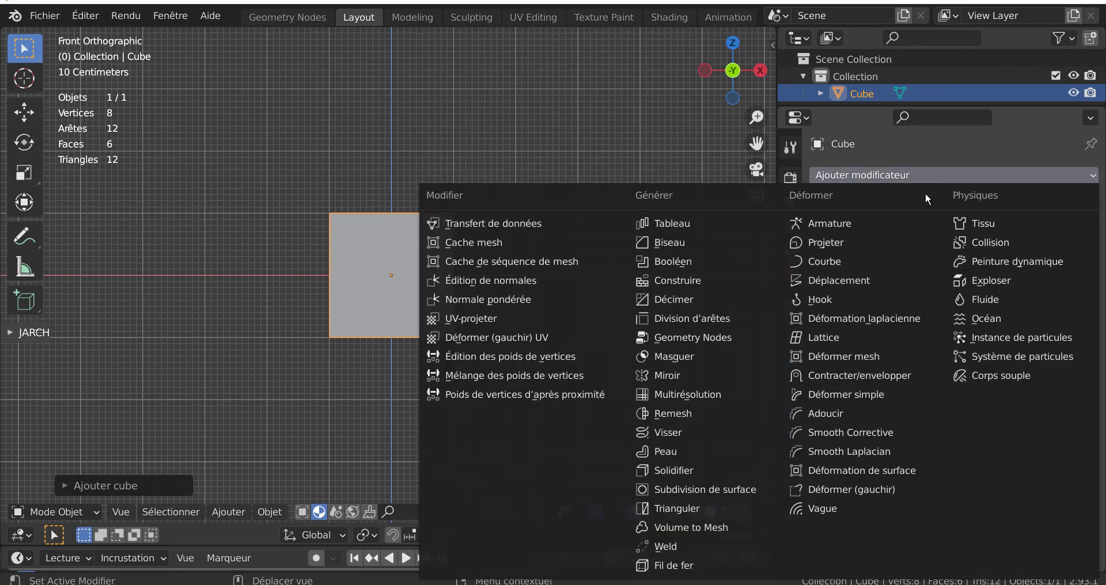
left_click(696, 373)
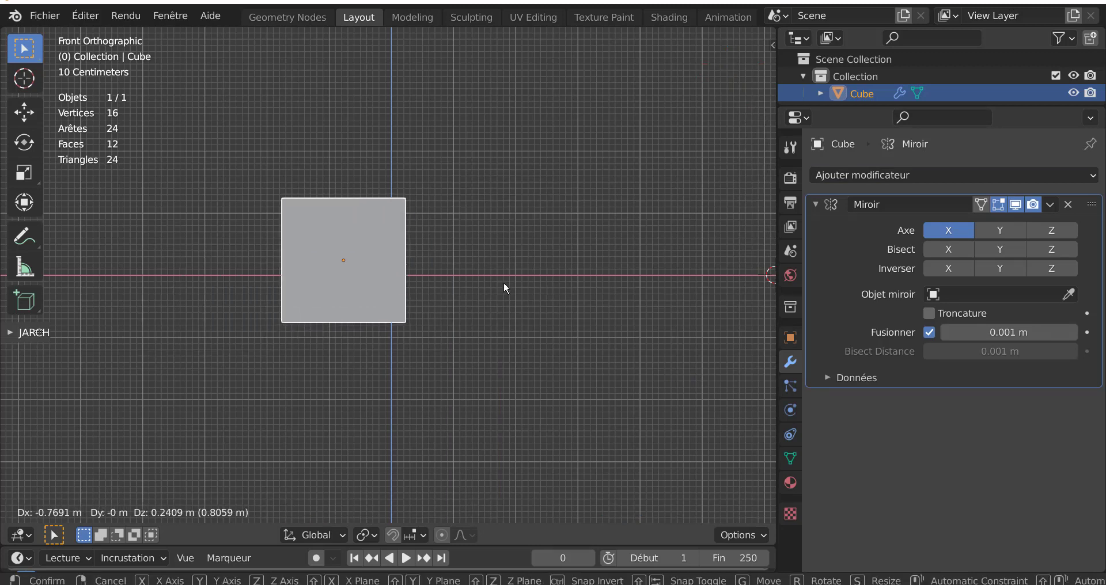
key("Escape")
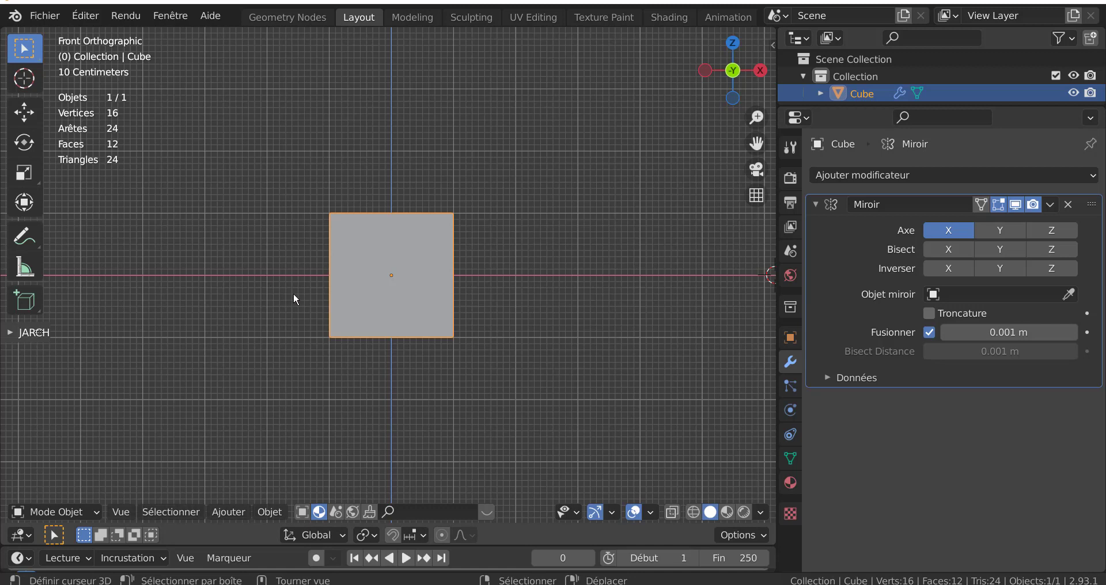
Enable snapping to Vertex and place the 3D cursor on the cube's upper corner on the positive X side
left_click(23, 77)
scroll(582, 344, "down", 2)
scroll(582, 344, "down", 1)
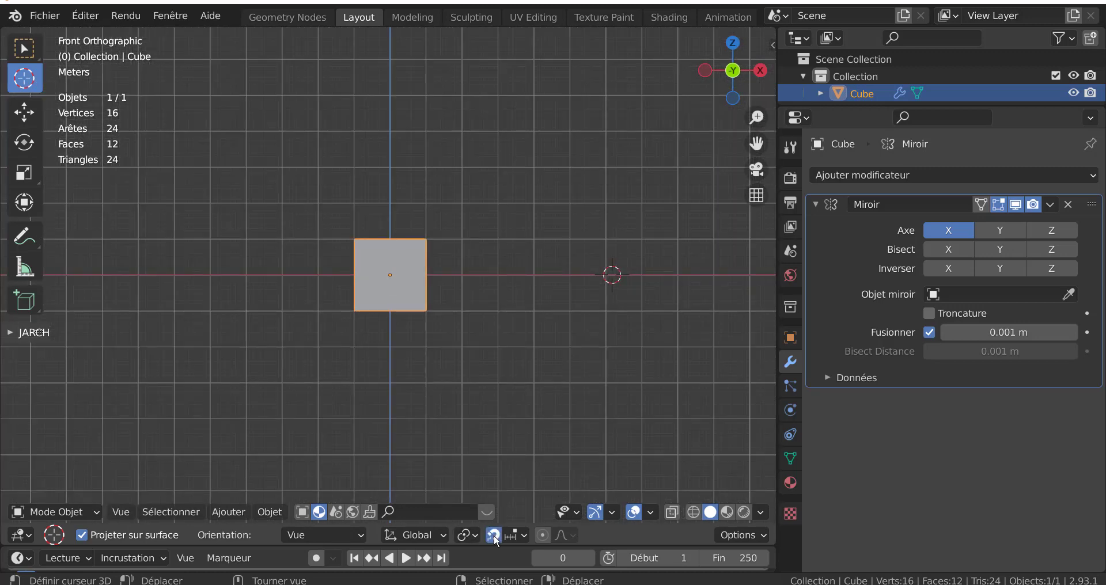
left_click(510, 534)
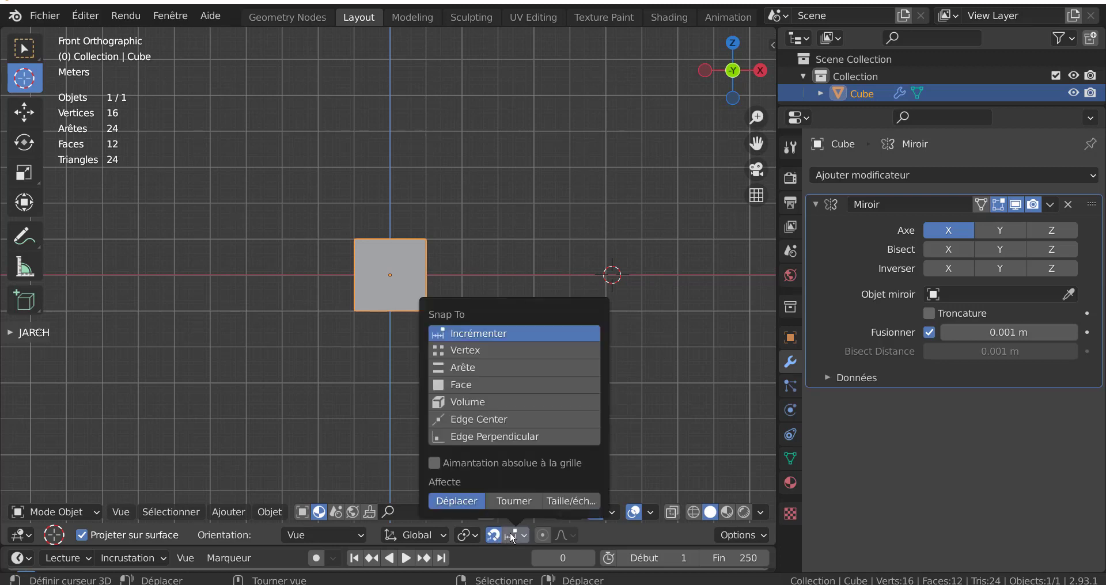
left_click(468, 349)
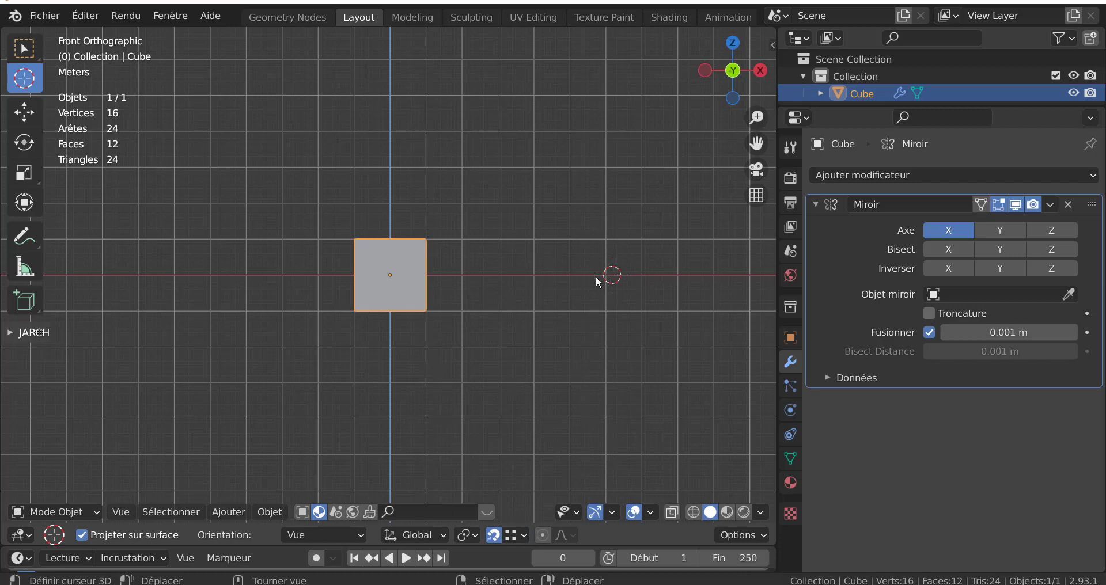
left_click_drag(609, 274, 428, 241)
scroll(450, 271, "up", 3)
scroll(454, 260, "up", 2)
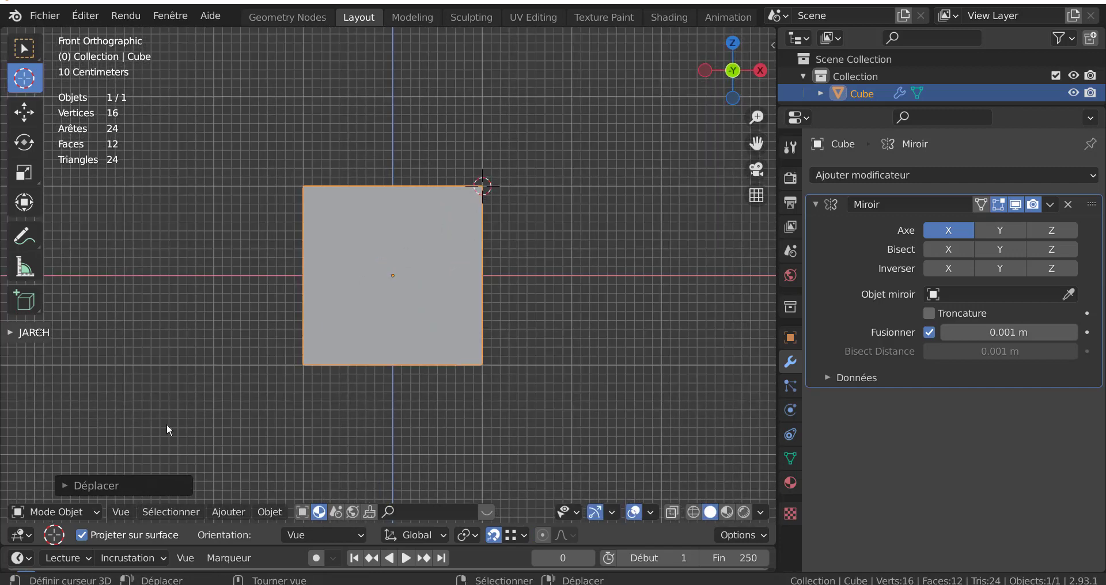
Set the cube's origin to the 3D cursor
left_click(228, 512)
mouse_move(226, 491)
mouse_move(267, 509)
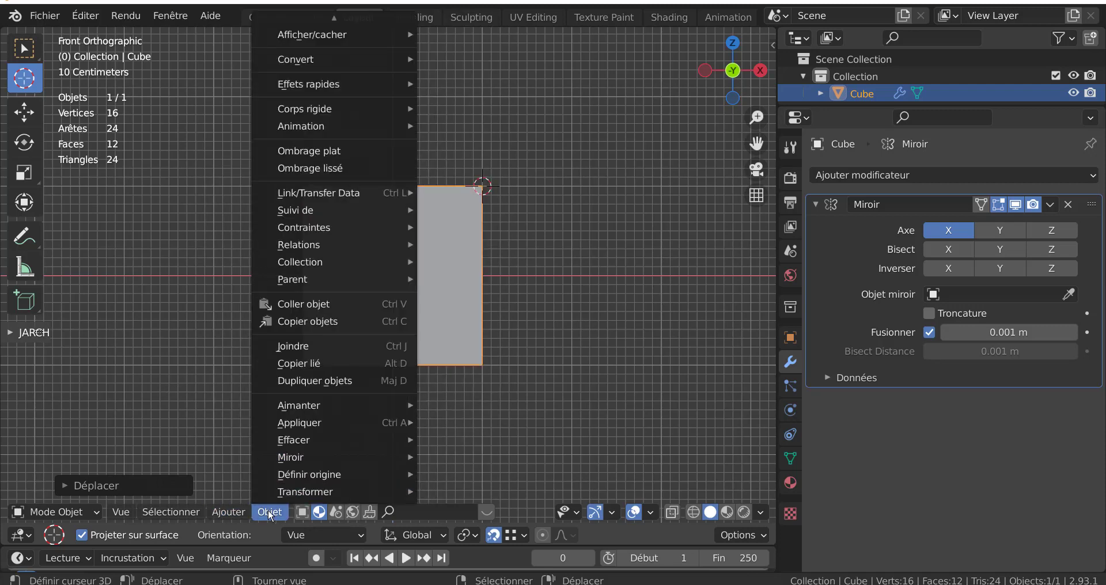
mouse_move(280, 478)
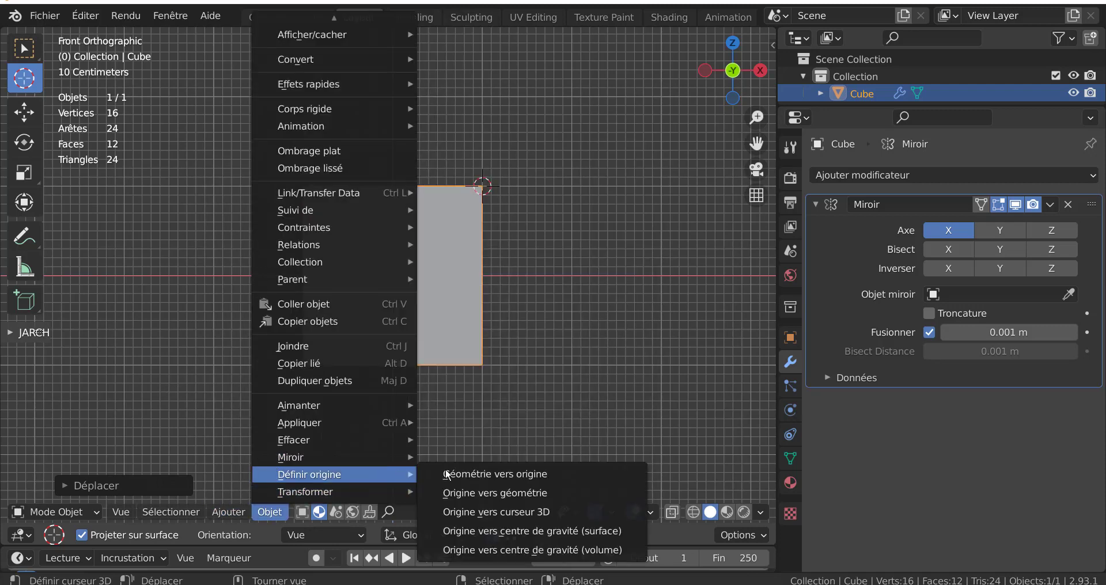
left_click(486, 512)
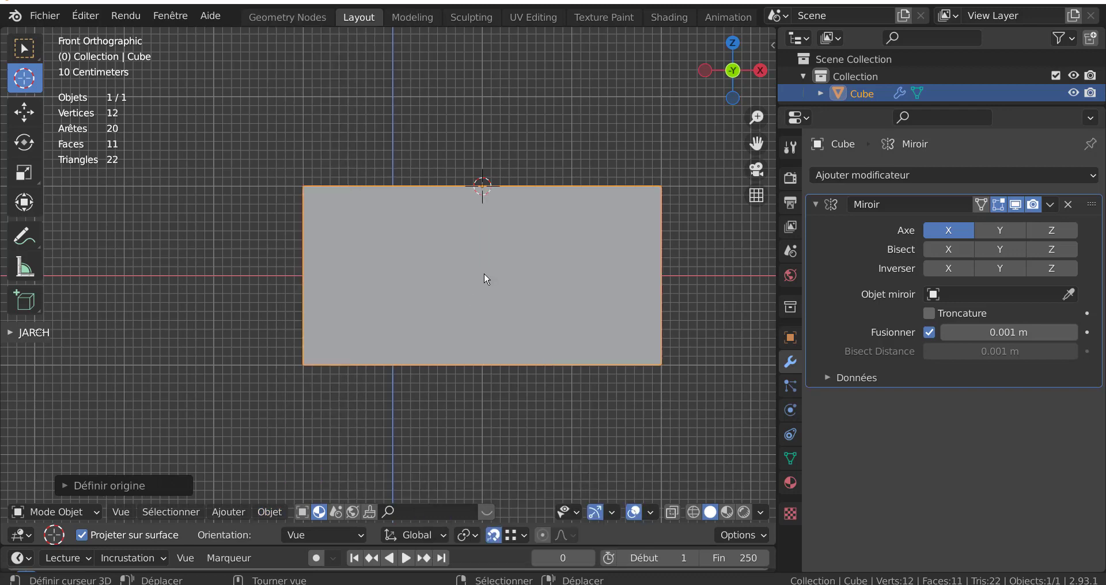
Enter Edit Mode on the cube and try to move the upper front vertex on the mirror seam
middle_click_drag(543, 328, 509, 367)
scroll(509, 367, "down", 3)
key("Tab")
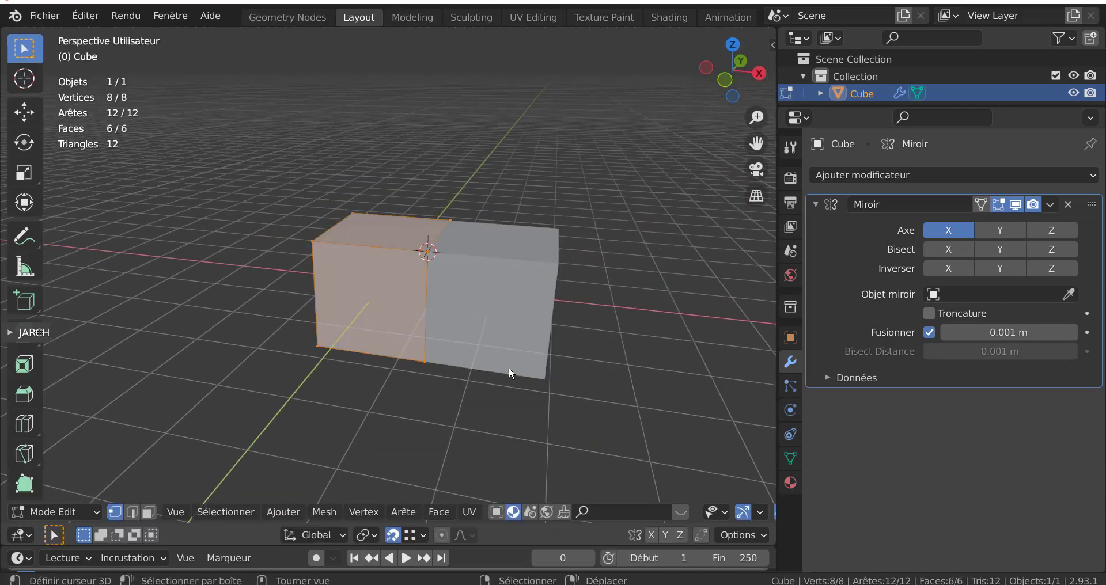
right_click(426, 257)
key("g")
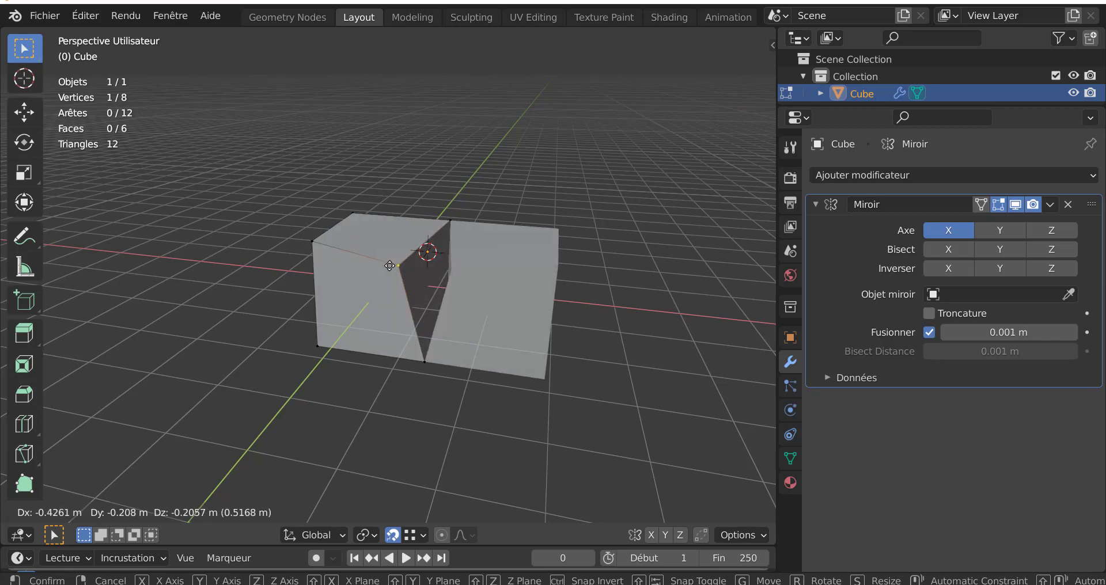
right_click(372, 293)
Try moving the upper seam vertex and the lower outer corner vertex with the Mirror modifier's clipping (Troncature) temporarily enabled
left_click(928, 314)
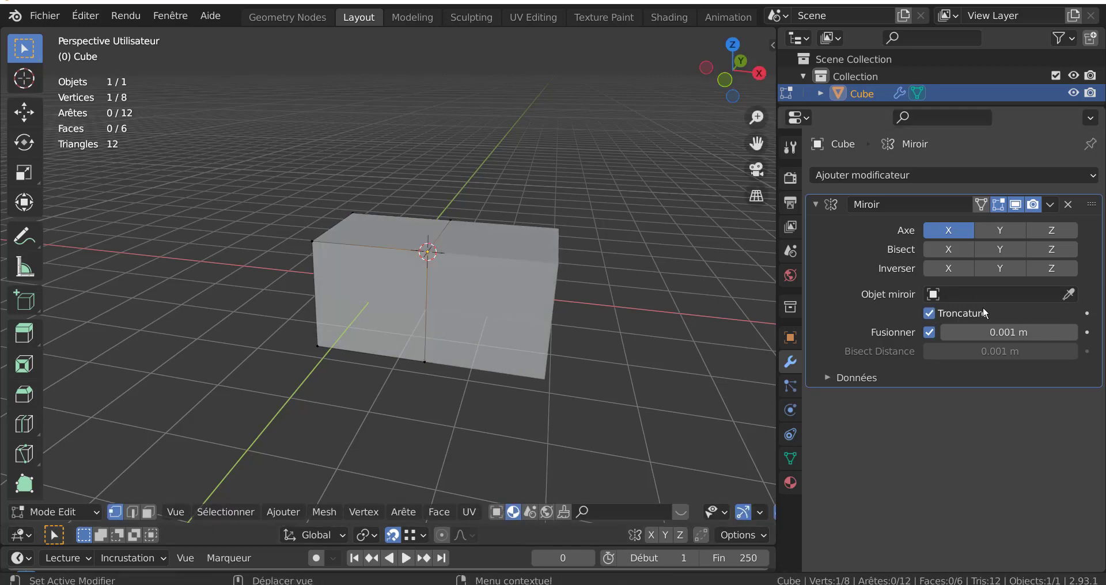
scroll(707, 354, "up", 2)
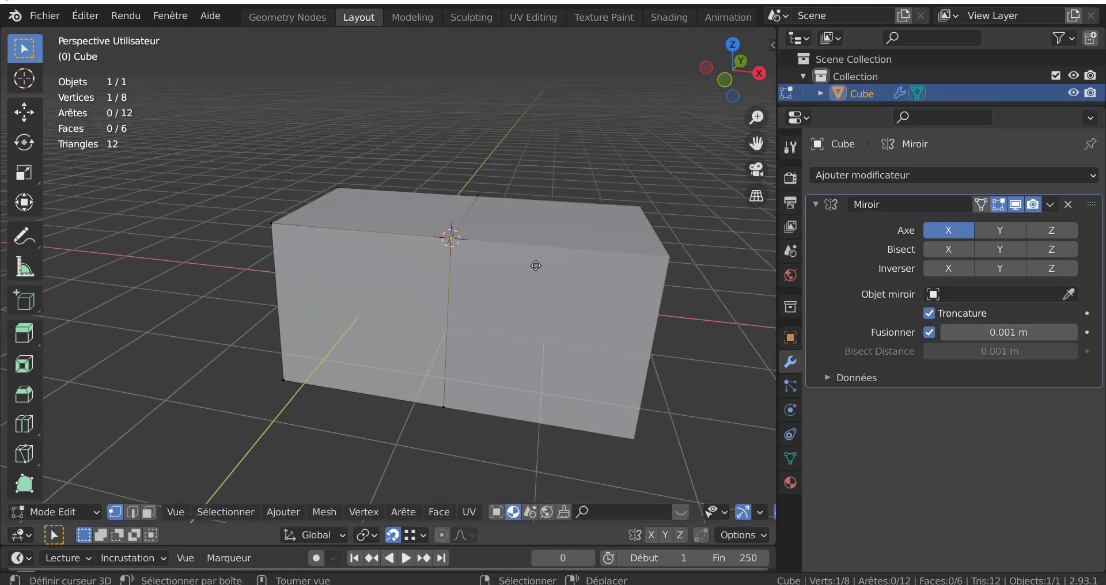
key("g")
right_click(486, 252)
middle_click_drag(486, 254, 511, 318)
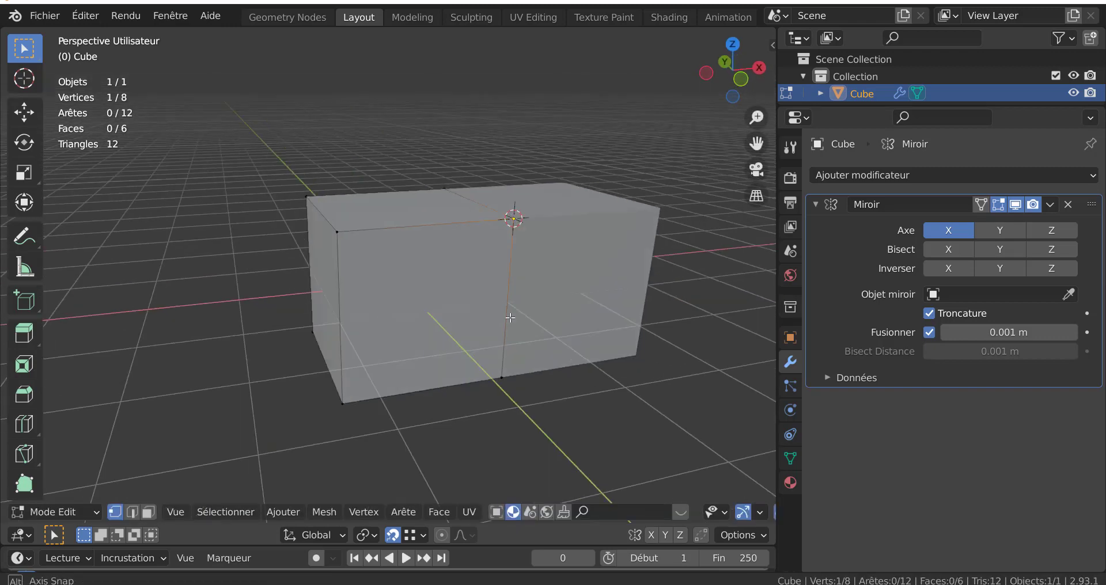
key("g")
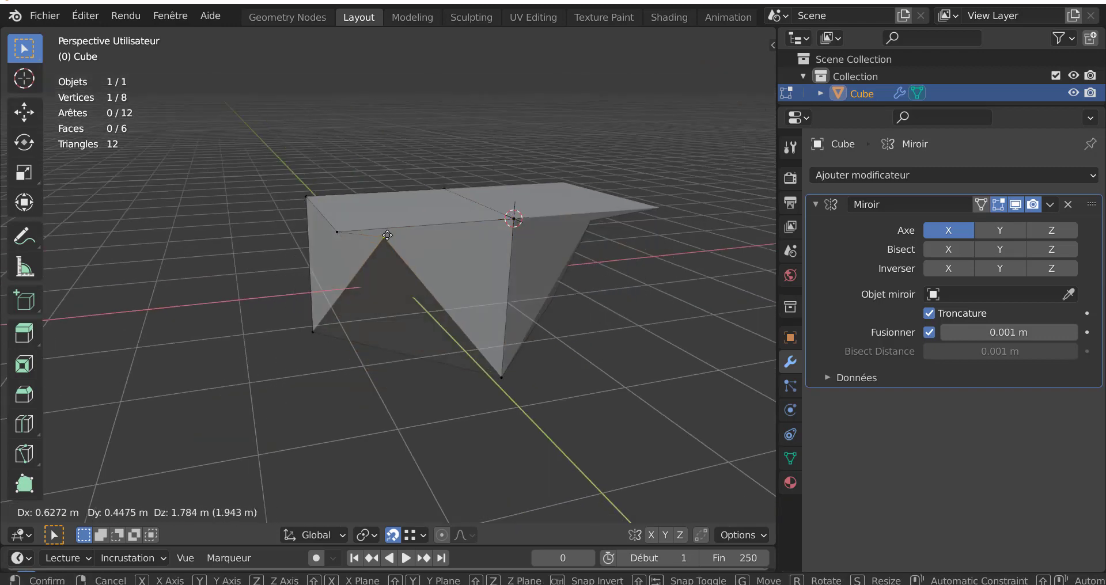
right_click(390, 358)
middle_click_drag(617, 386, 512, 363)
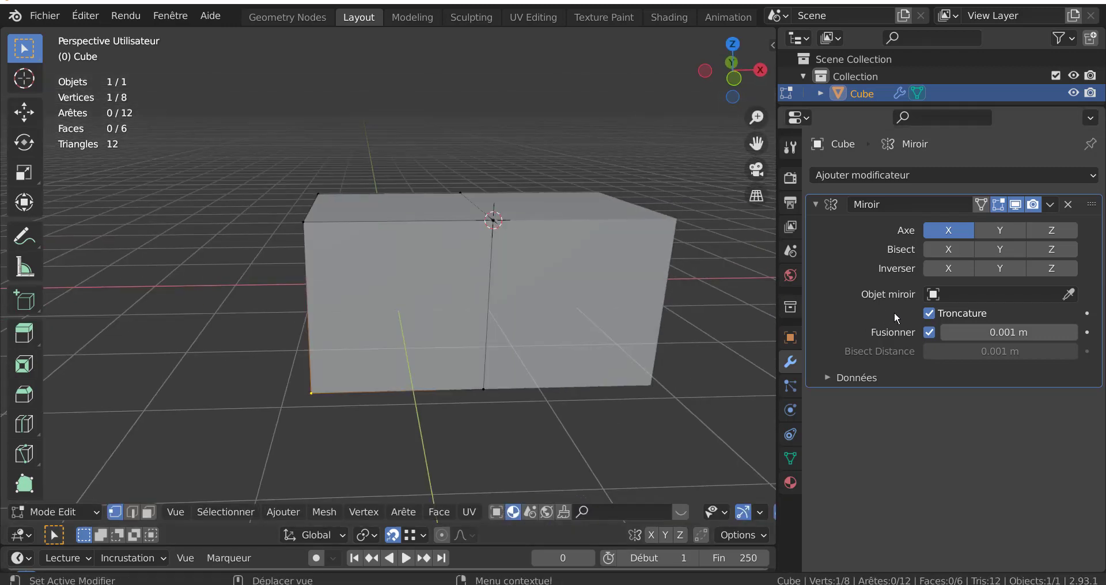
left_click(929, 313)
Move the cube's entire mesh about 1.15 m along negative X, away from its mirrored copy
key("a")
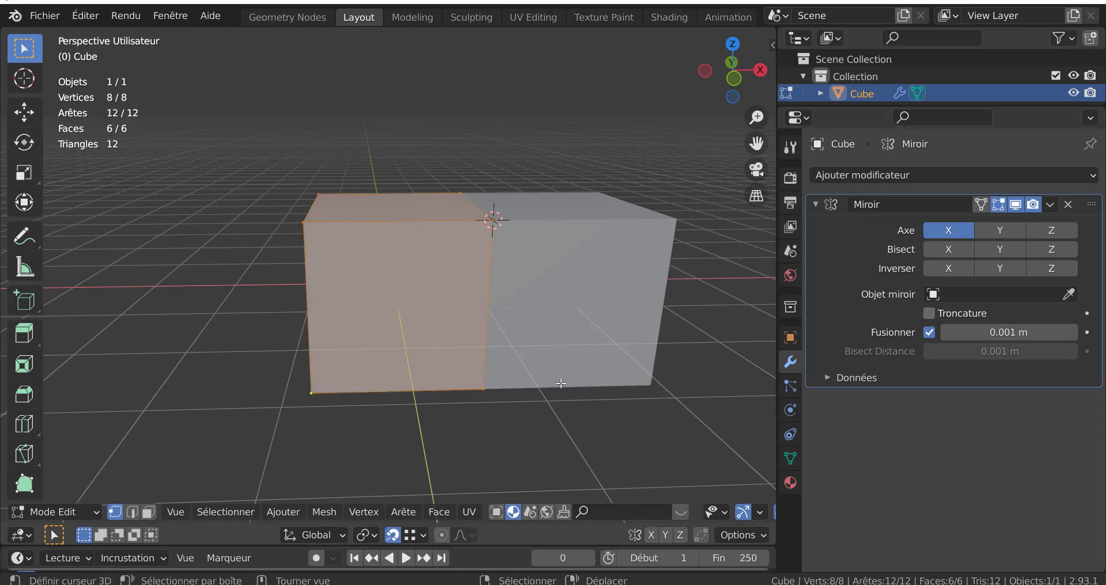
key("g")
key("x")
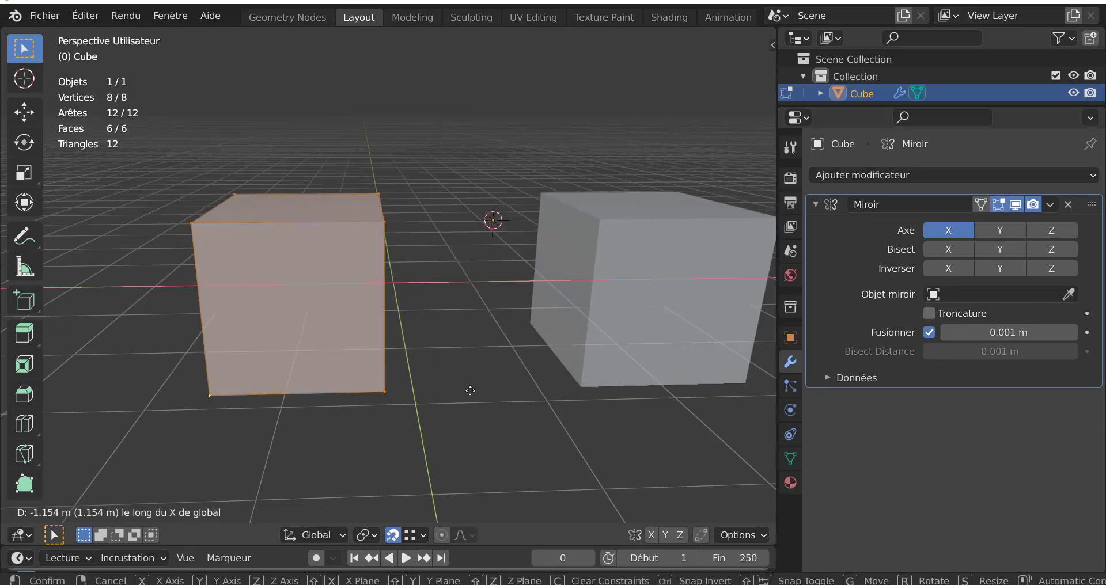
left_click(471, 390)
Try to move the upper inner front vertex of the separated cube
right_click(381, 247)
key("g")
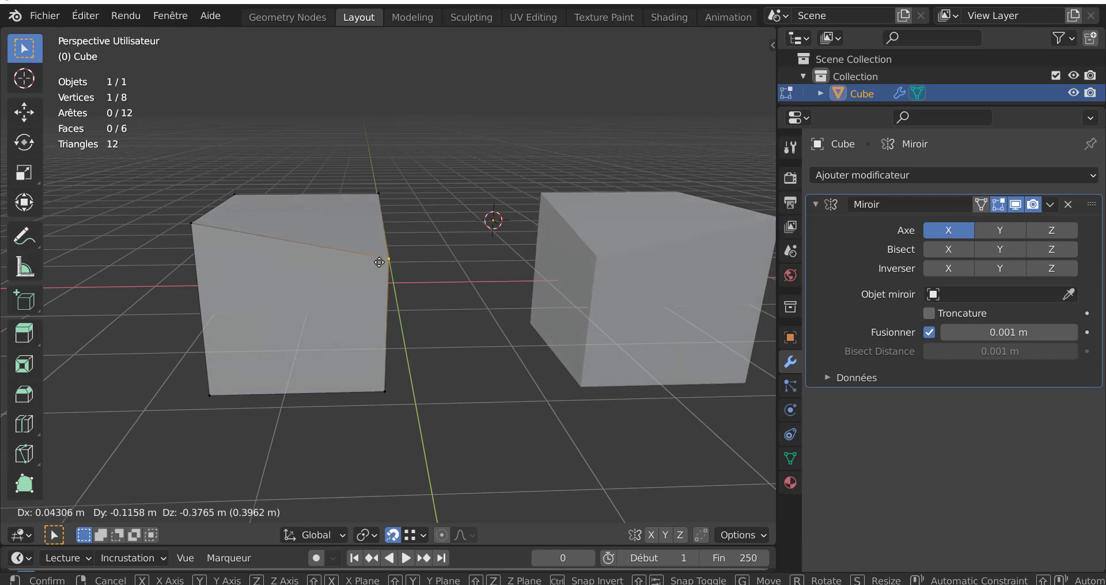
right_click(393, 232)
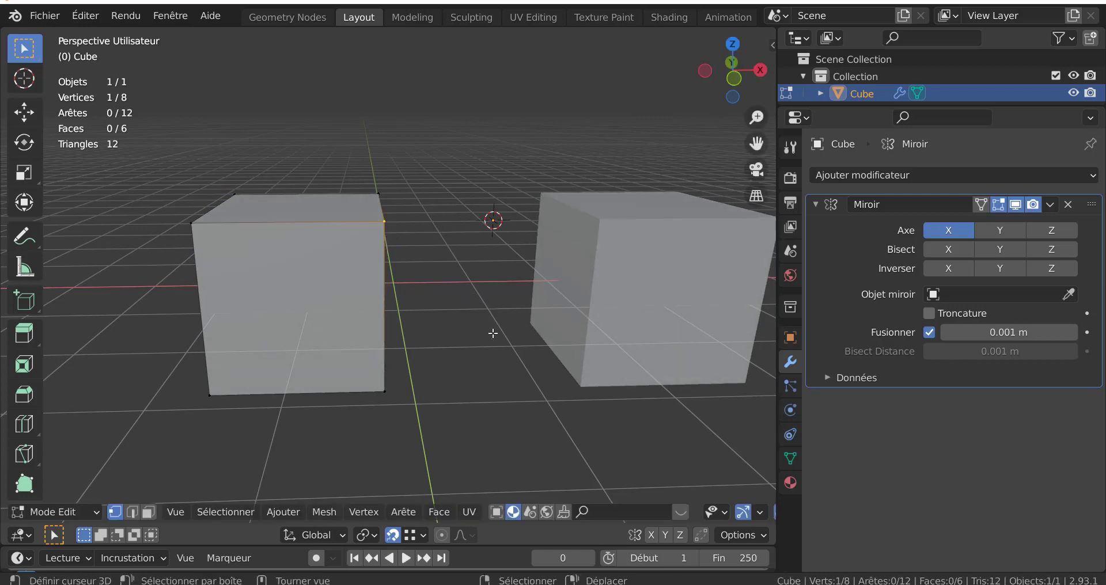
middle_click_drag(493, 330, 437, 329)
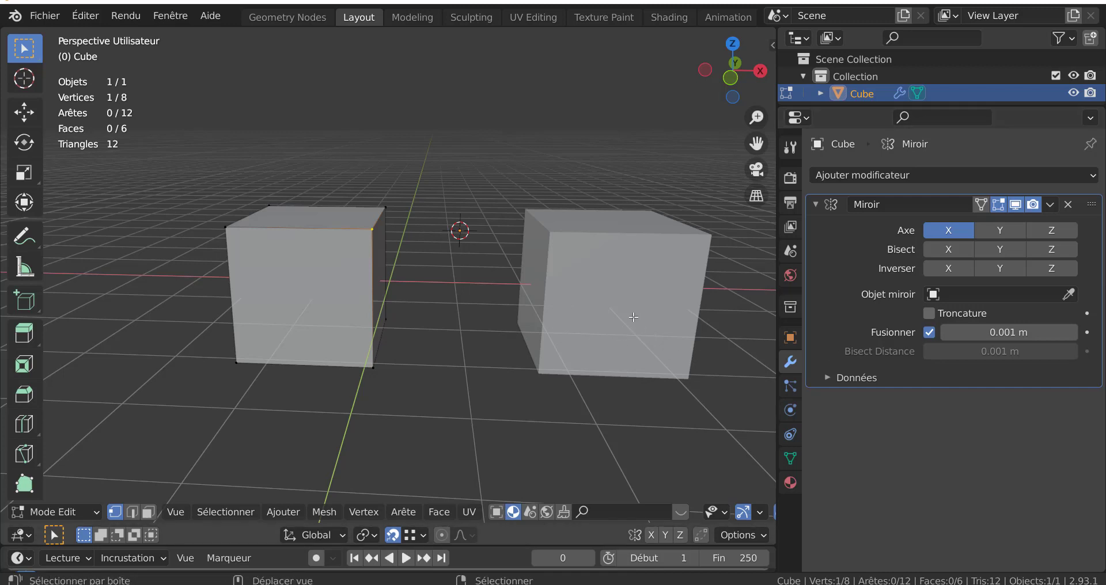
middle_click_drag(627, 316, 674, 325, "shift")
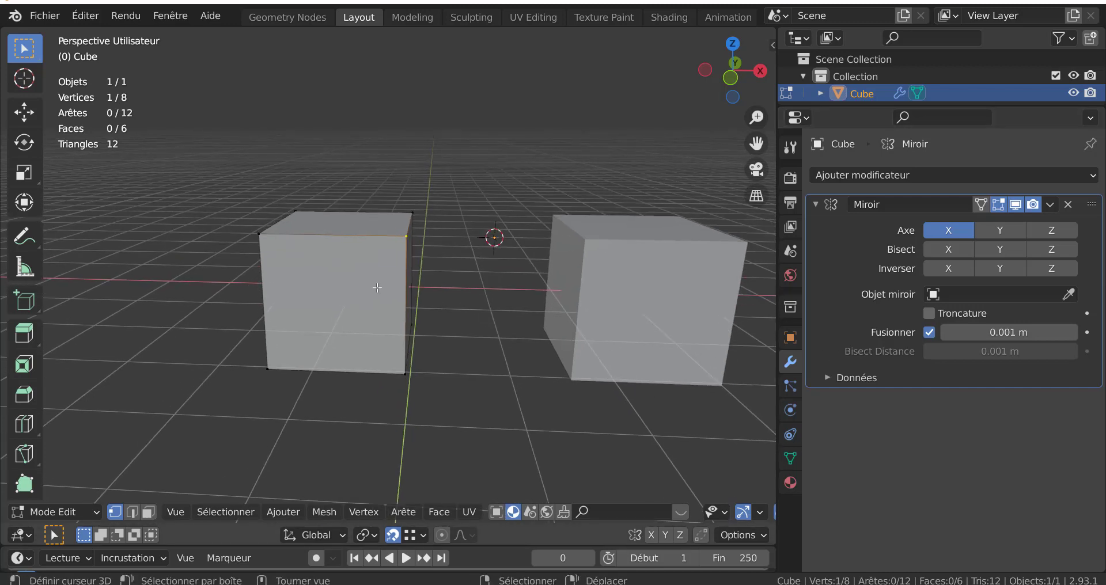
key("Tab")
key("Tab")
Switch to face selection and inset the cube's top face by about 0.35 m
left_click(133, 512)
left_click(148, 511)
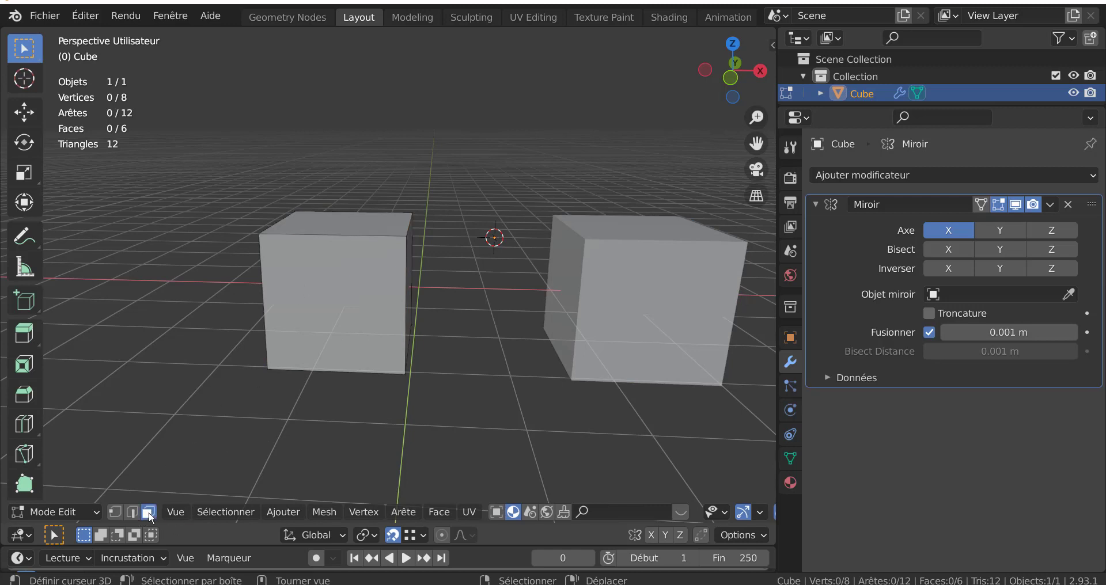
left_click(363, 224)
middle_click_drag(428, 306, 457, 367)
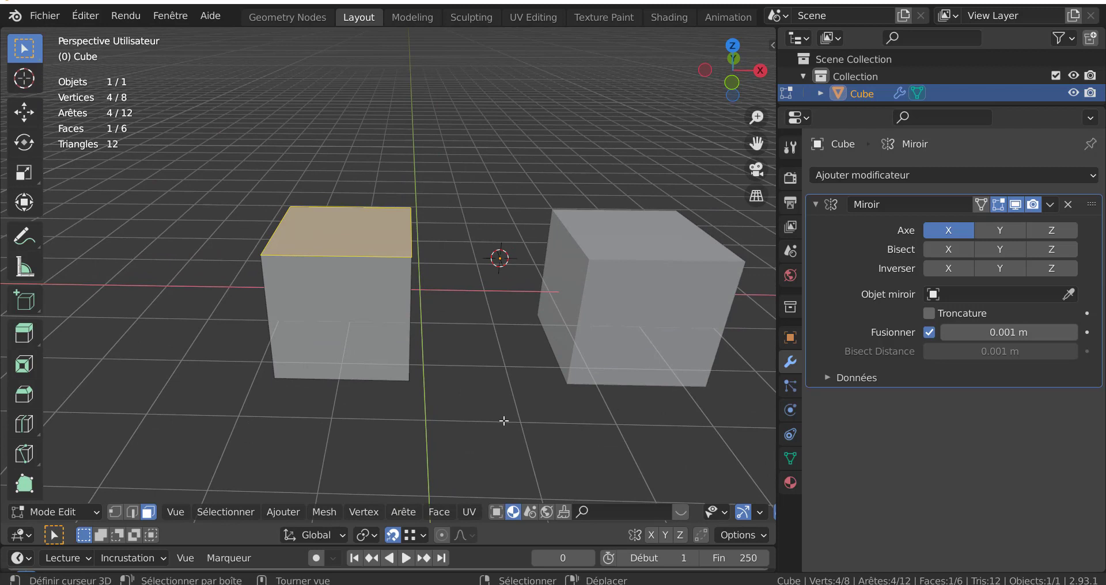
key("i")
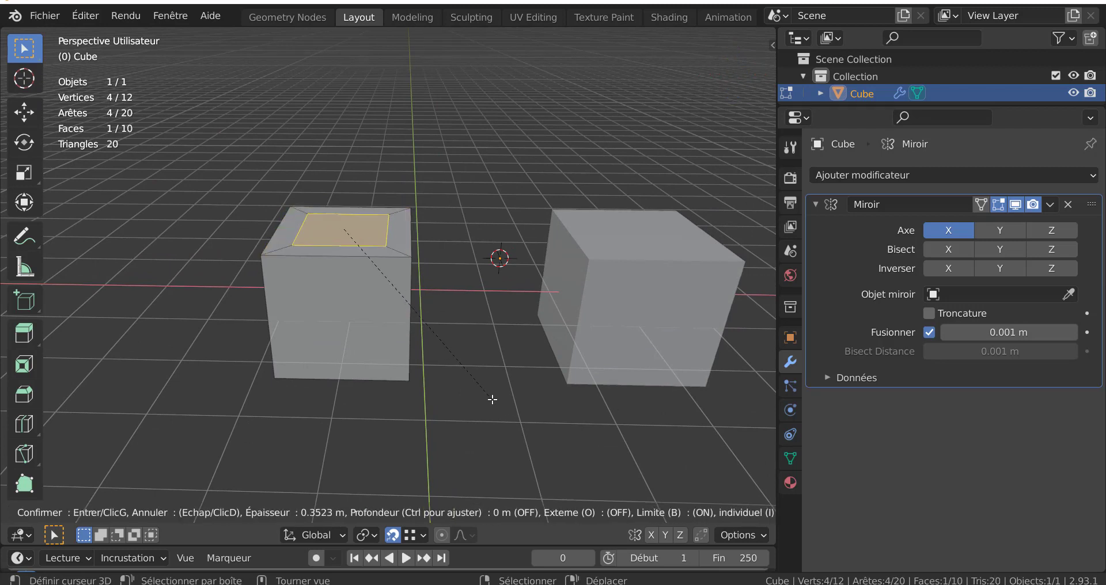
left_click(493, 395)
Extrude the inset top face upward twice to form a two-segment block on the cube
key("e")
left_click(493, 366)
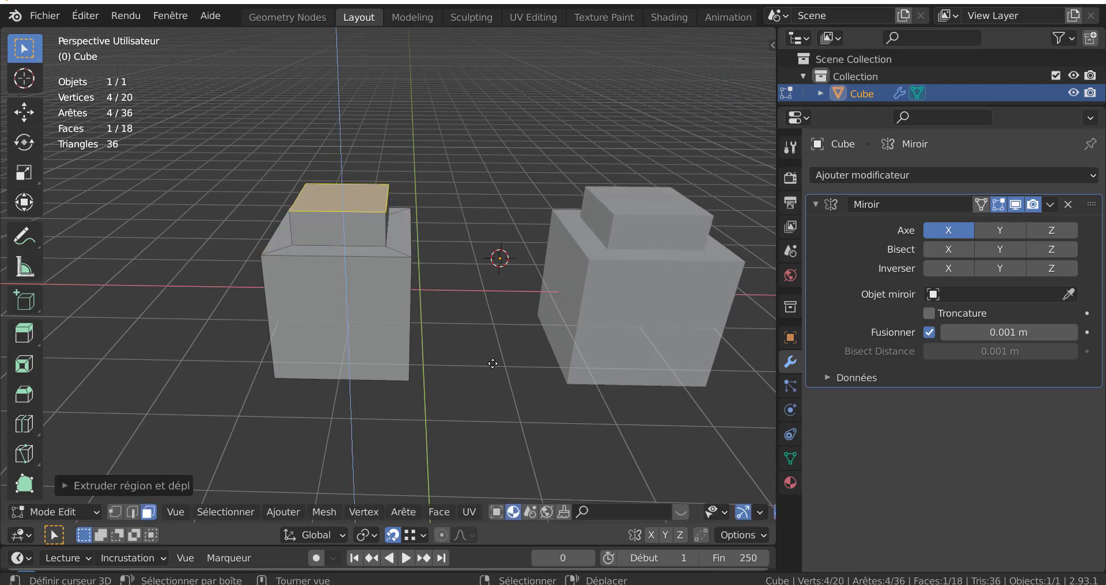
key("e")
left_click(468, 345)
Extrude the upper block's inner side face, leaving the new face at zero offset
middle_click_drag(468, 345, 454, 286)
left_click(386, 190)
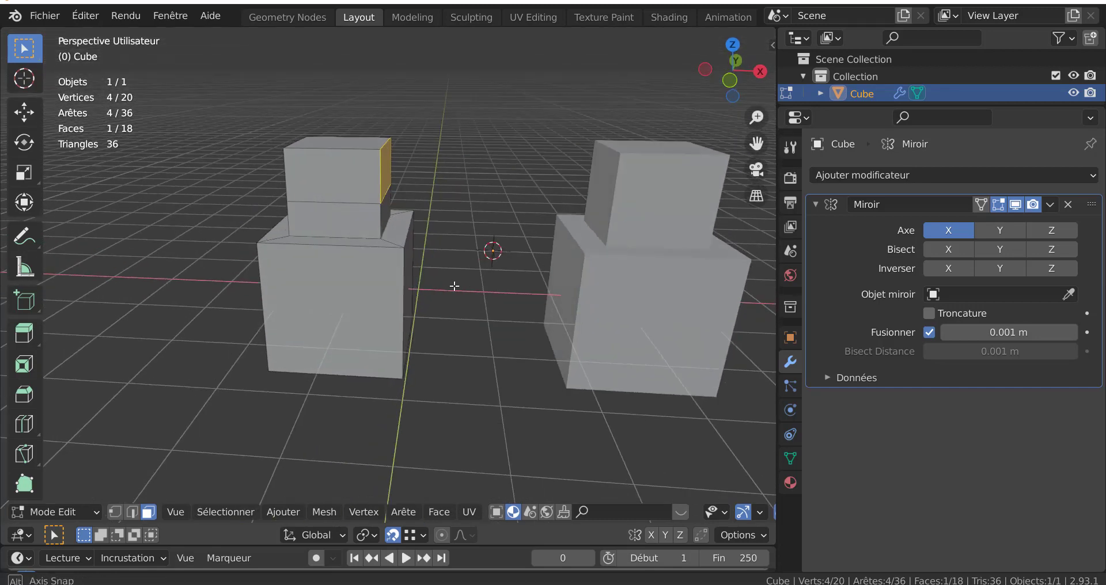
key("e")
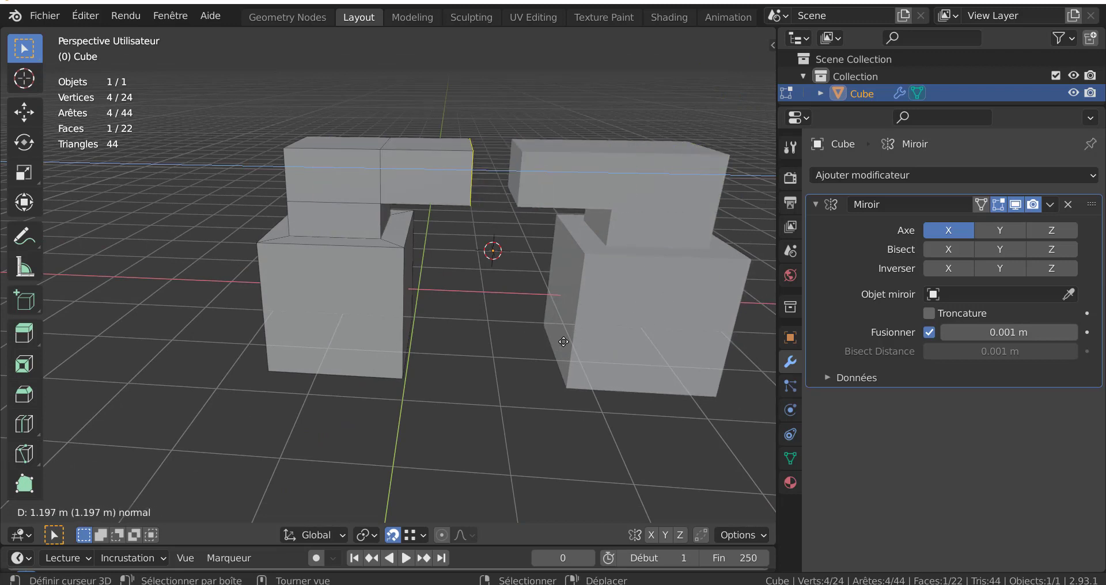
right_click(563, 339)
Enable clipping on the Mirror modifier and move the extruded face along X to the mirror plane, joining both halves
left_click(929, 313)
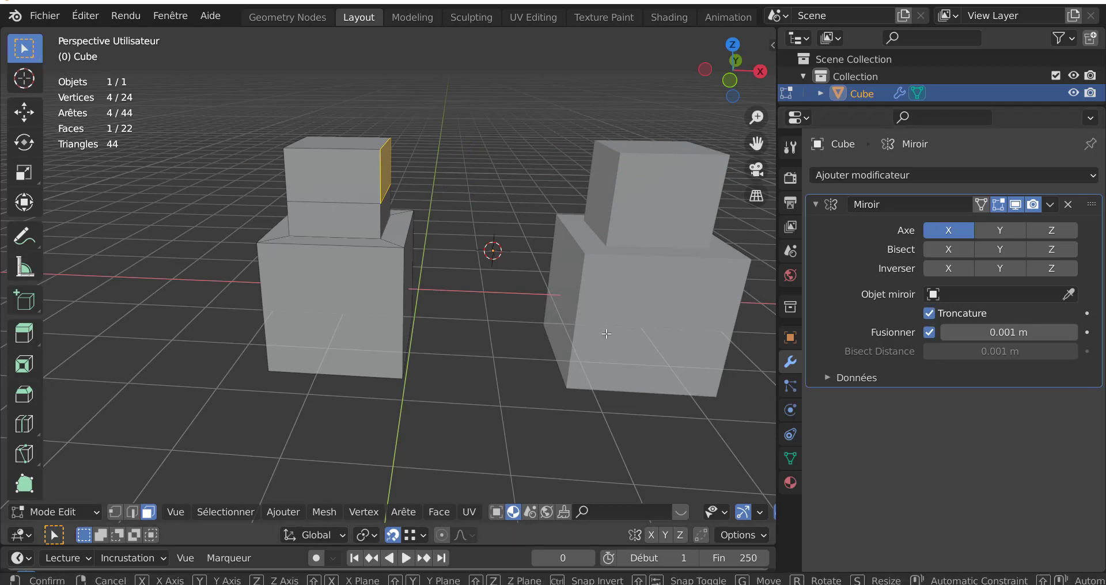
key("g")
key("x")
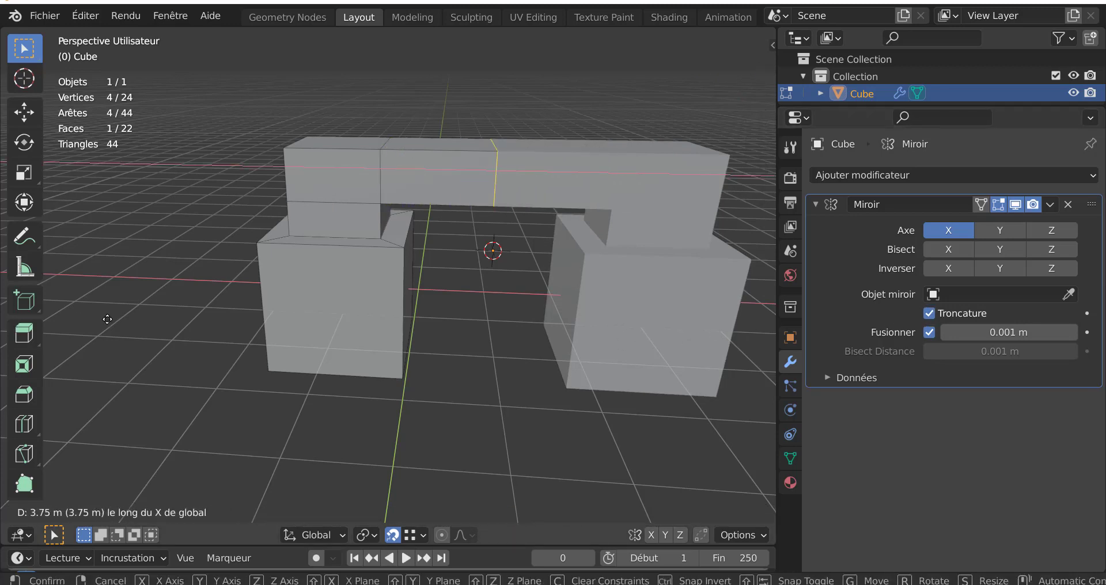
left_click(107, 319)
Examine the joined beam's centre seam from the front and in perspective, in both Object and Edit modes
mouse_move(375, 337)
middle_mouse_down()
mouse_move(387, 296)
mouse_move(393, 334)
middle_mouse_up()
key("KP_1")
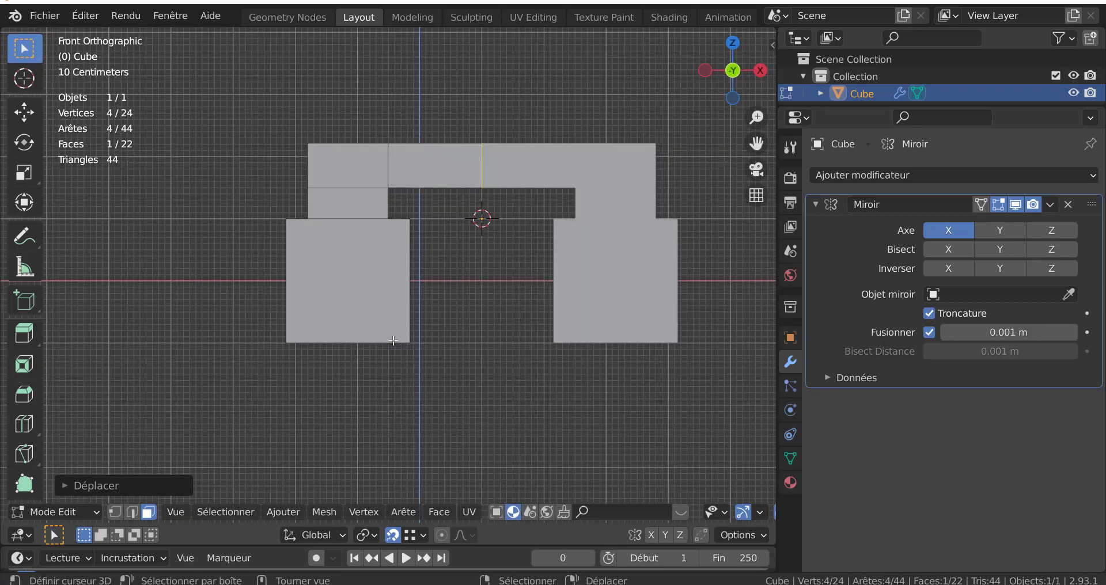
scroll(393, 341, "up", 2)
scroll(394, 341, "down", 1)
key("Tab")
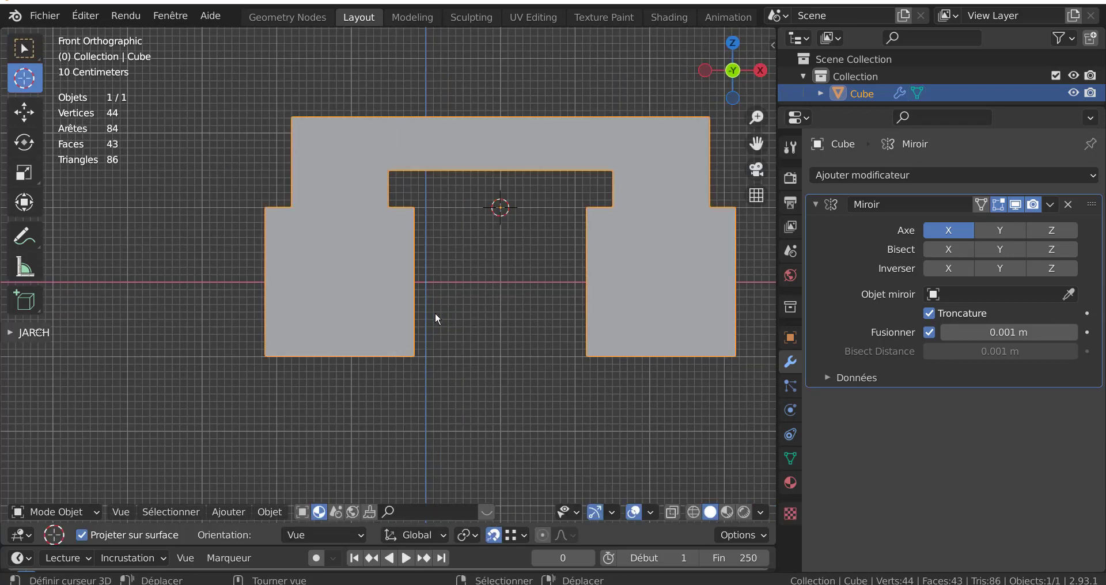
key("Tab")
middle_click_drag(434, 313, 411, 374)
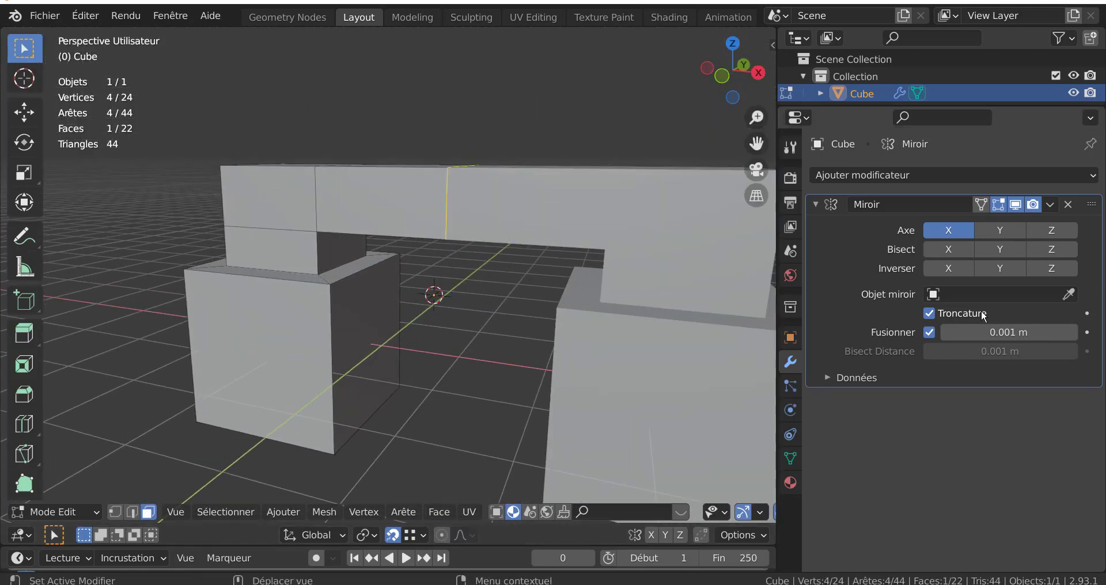
key("shift+space")
key("Tab")
scroll(524, 254, "up", 3)
key("Tab")
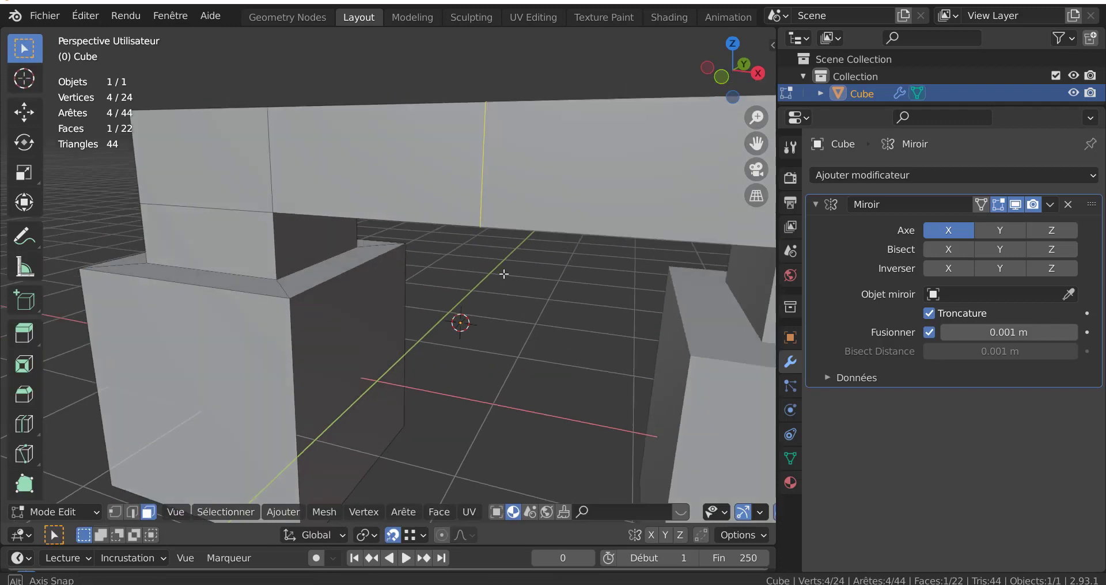
middle_click_drag(503, 271, 503, 274)
Turn on X-ray and delete the internal face at the beam's centre seam using the Faces option
key("alt+z")
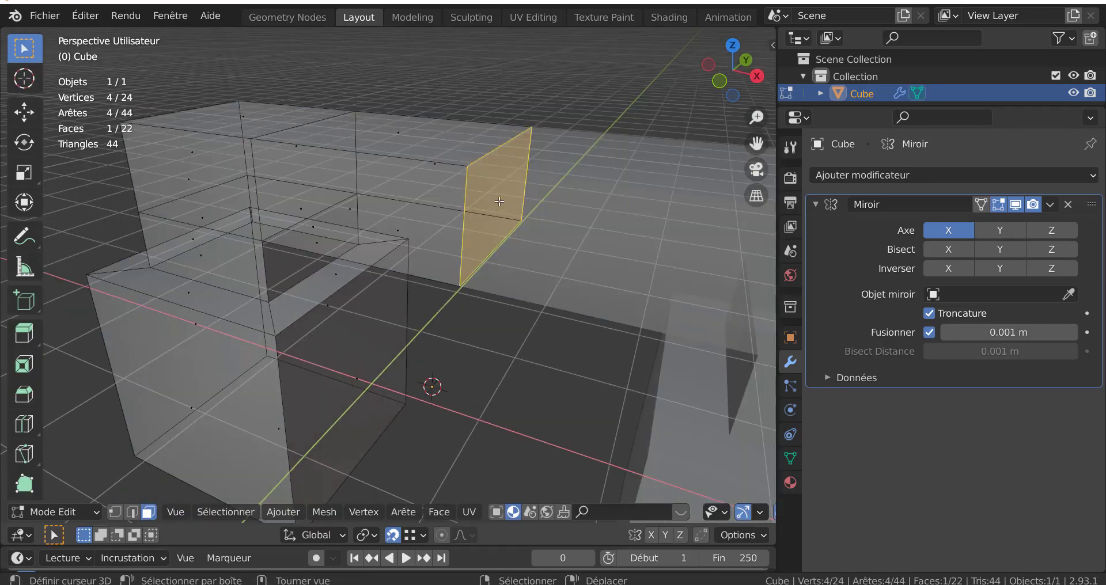
scroll(478, 243, "down", 2)
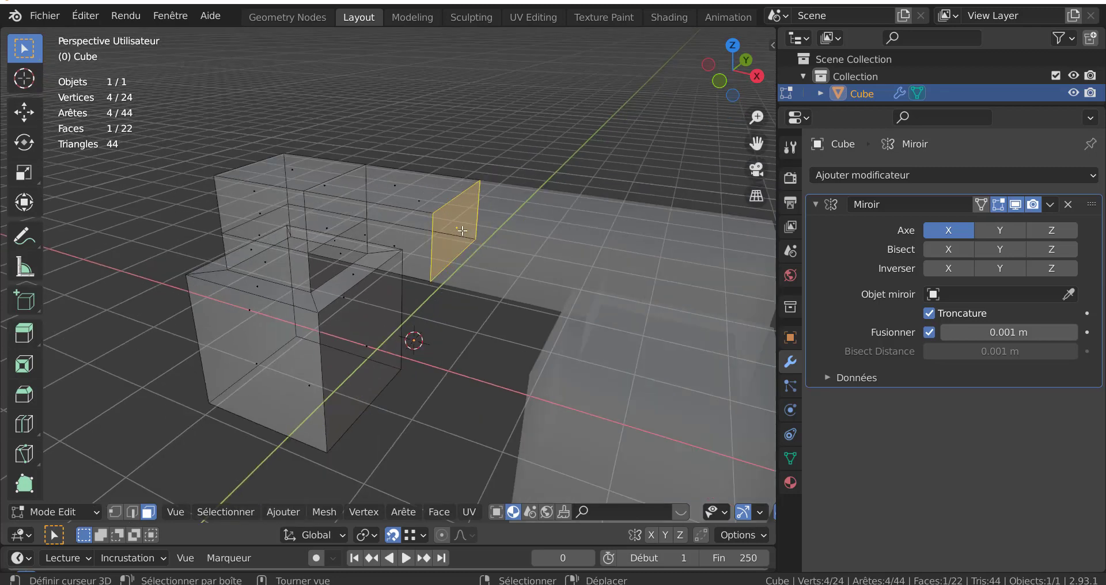
key("x")
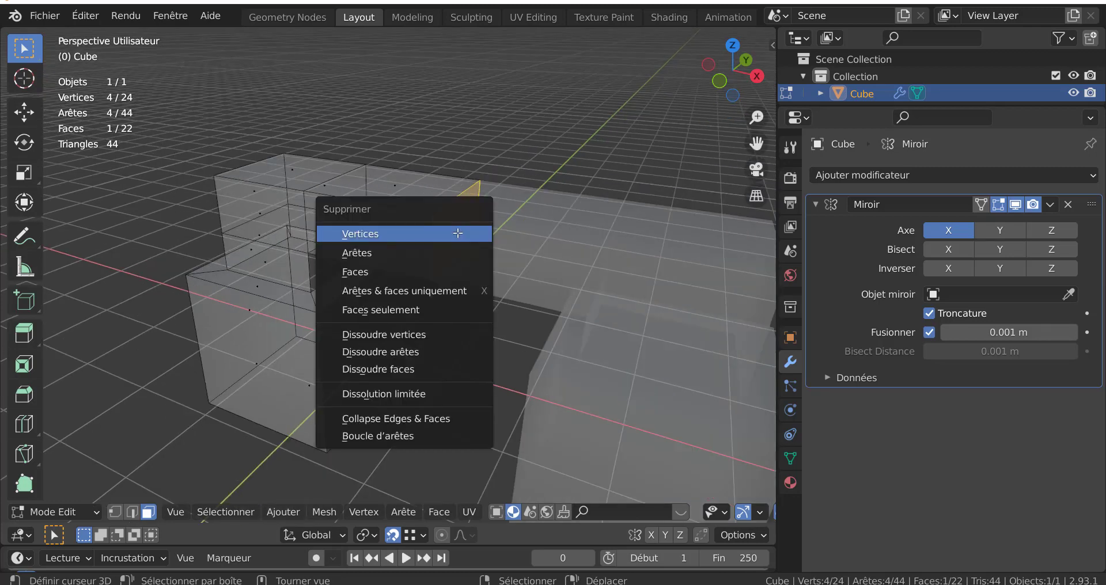
left_click(406, 274)
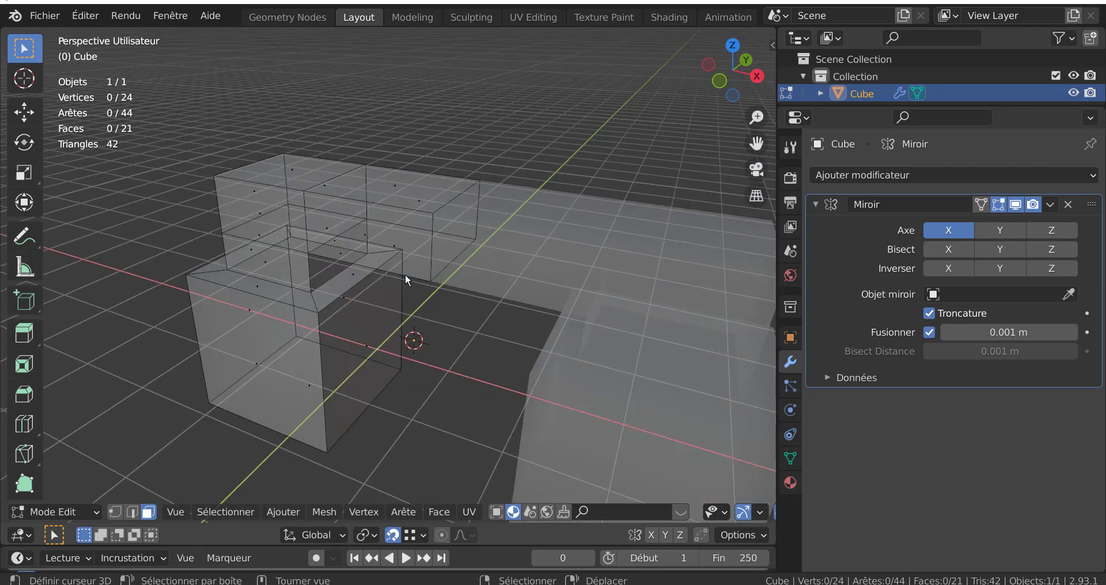
key("Tab")
mouse_move(520, 269)
middle_mouse_down()
mouse_move(572, 264)
mouse_move(503, 270)
middle_mouse_up()
key("Tab")
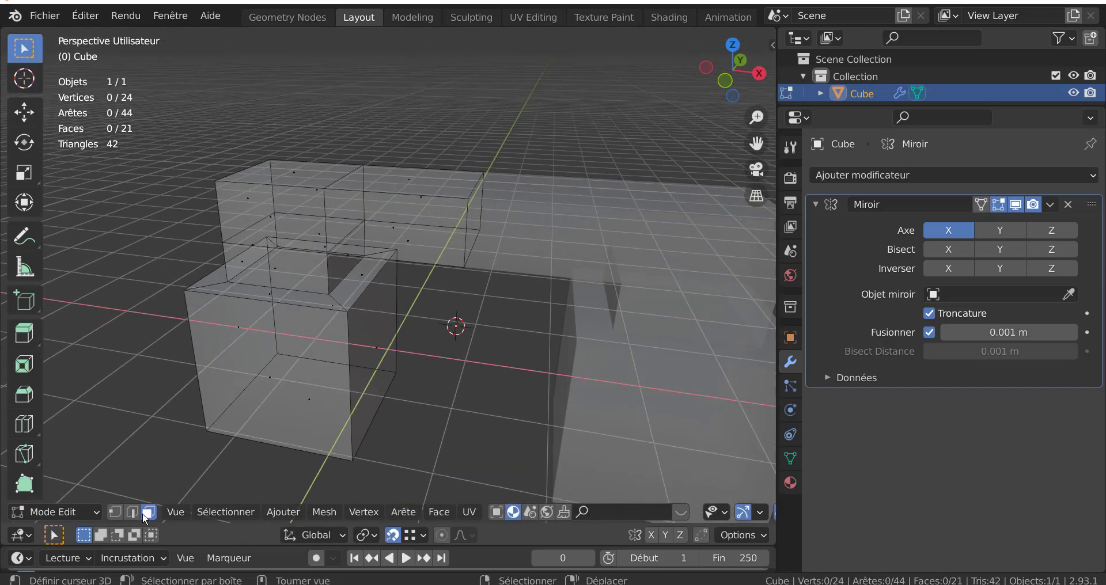
Switch to edge selection and select the edge loop at the beam's centre seam
left_click(133, 510)
left_click(465, 234, "alt")
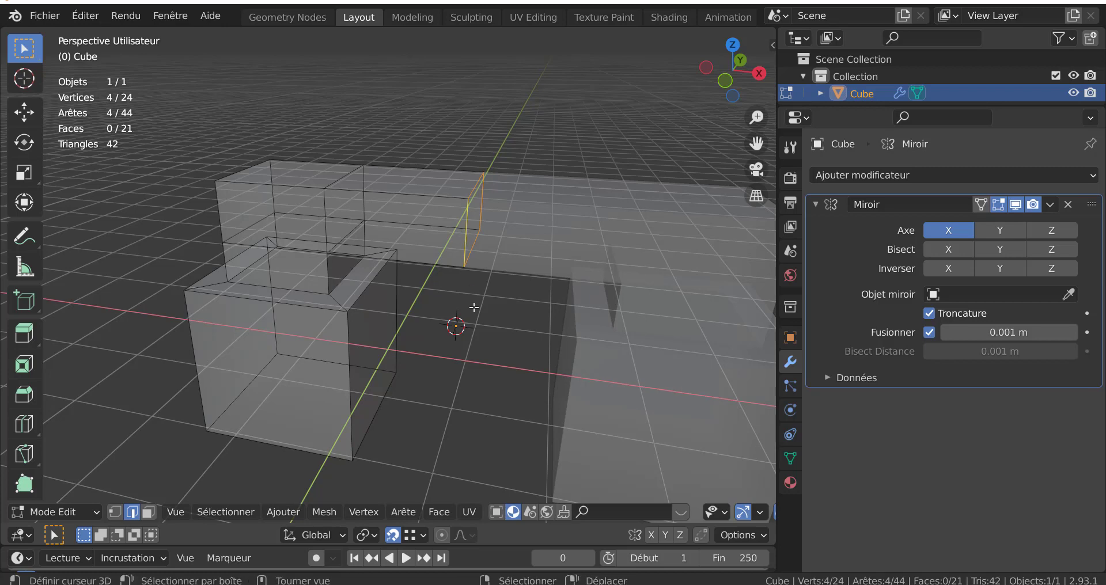
middle_click_drag(476, 321, 490, 328)
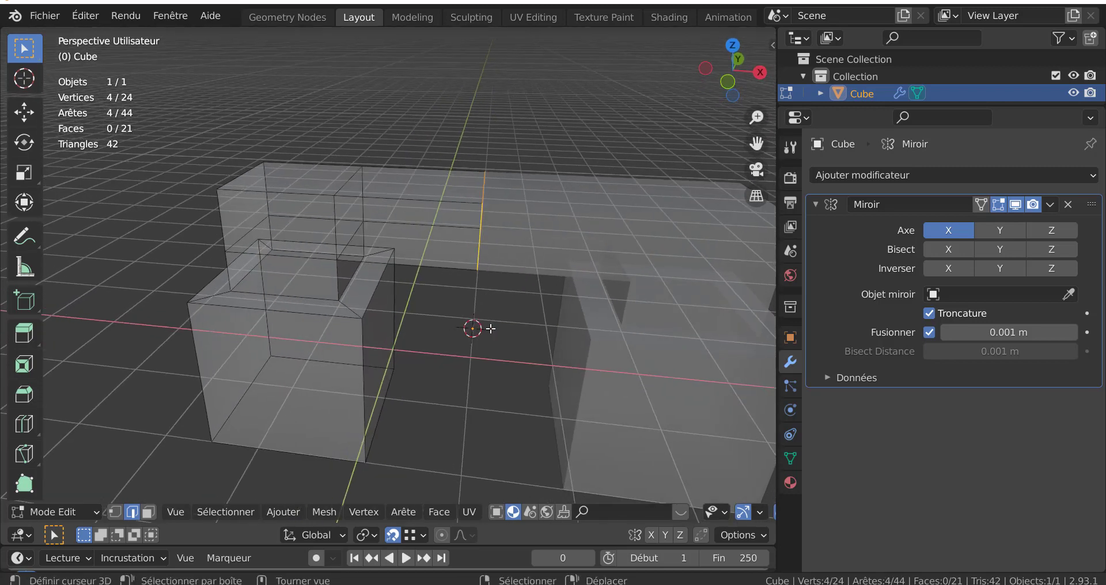
left_click(1050, 205)
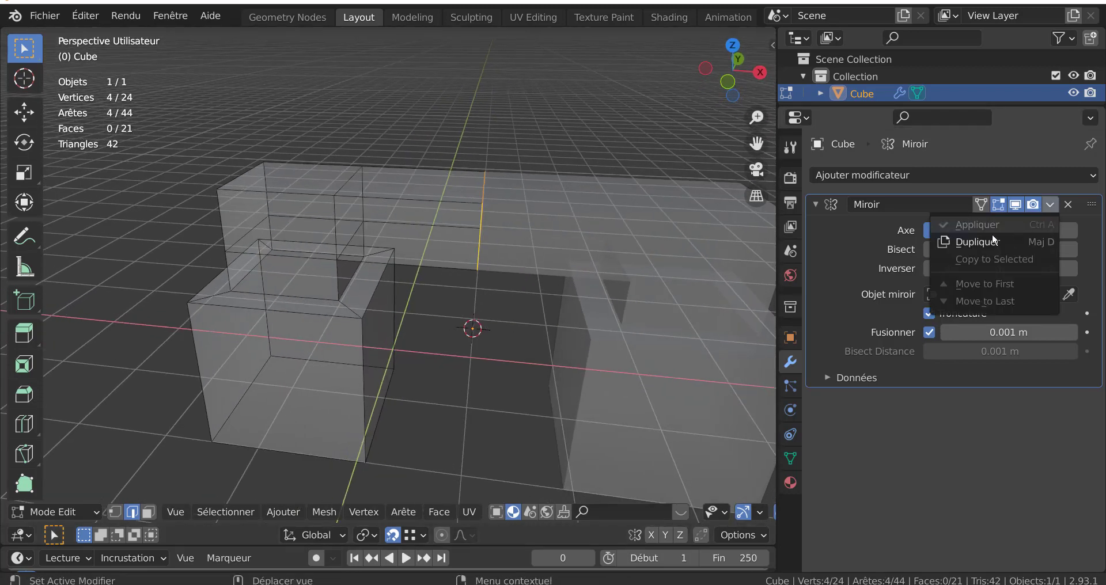
left_click(978, 241)
key("Tab")
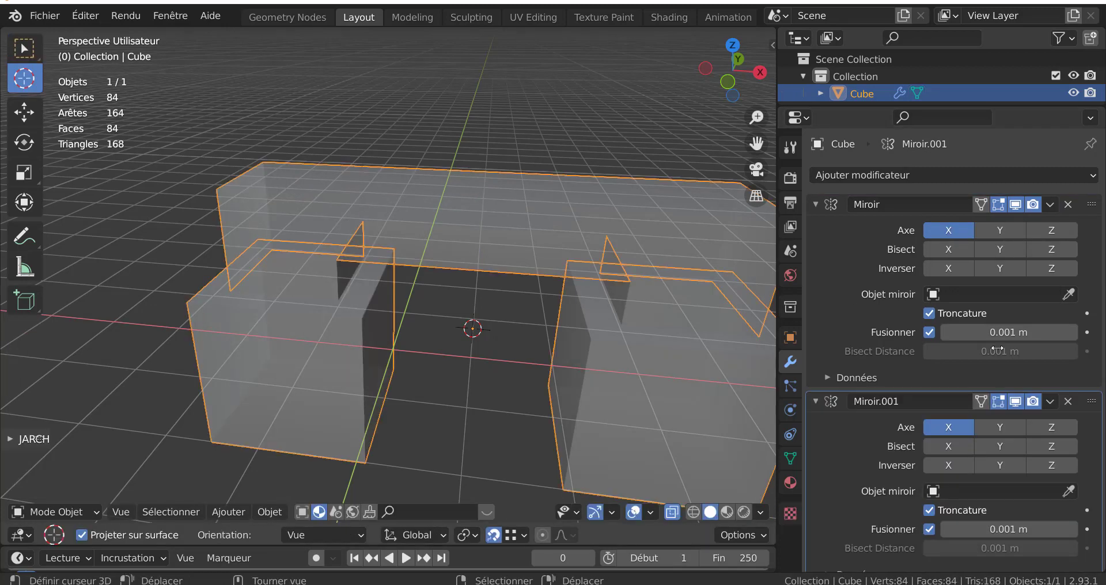
left_click(1068, 401)
key("Tab")
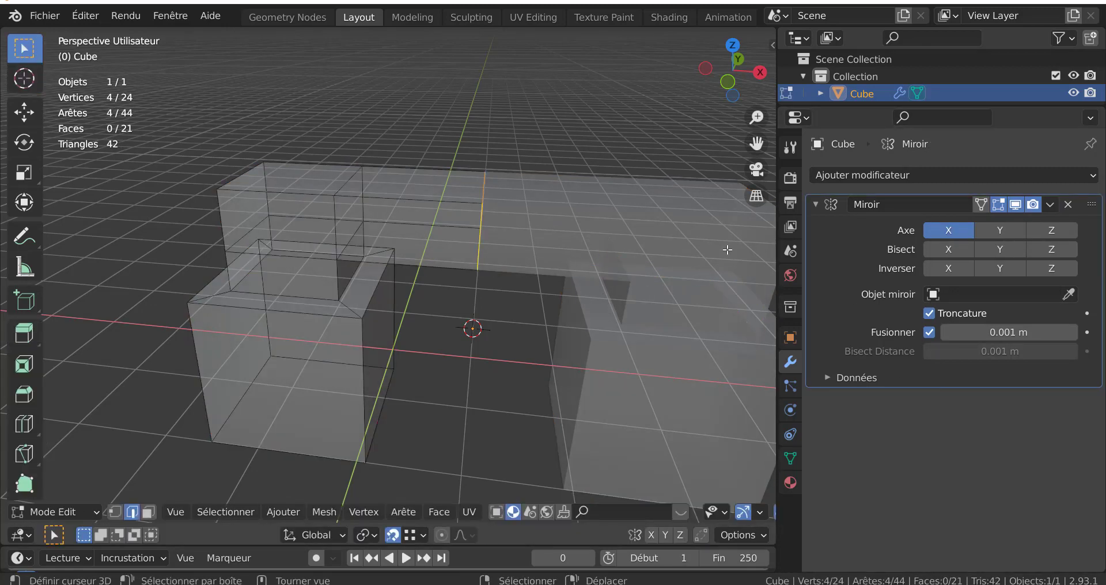
Apply the Mirror modifier in Object Mode and return to editing the mesh
key("Tab")
left_click(1050, 204)
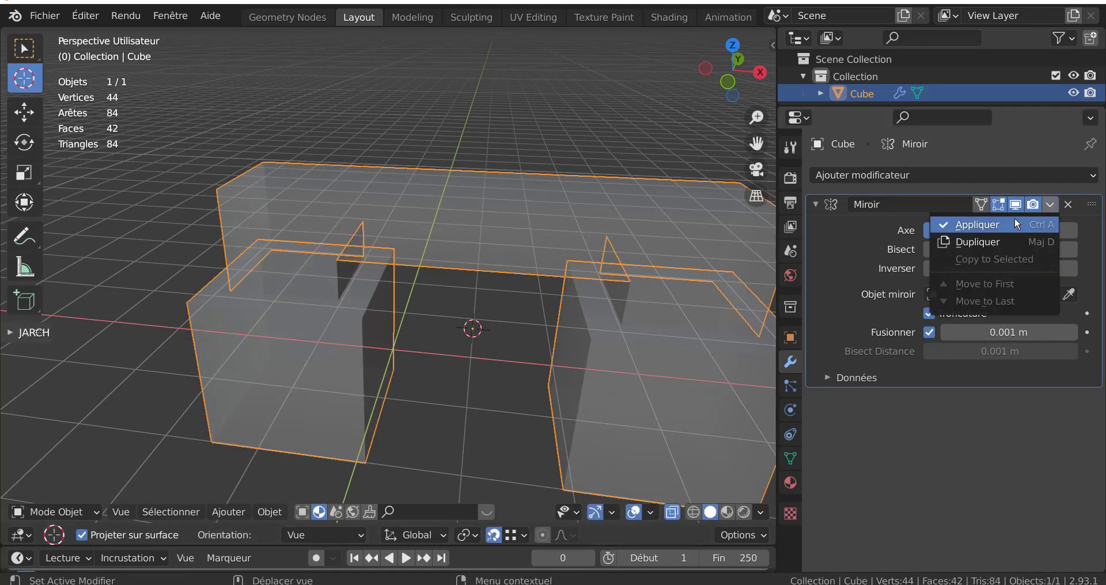
left_click(987, 224)
key("Tab")
Turn off X-ray and dissolve the edge loop at the centre of the beam
middle_click_drag(605, 259, 533, 297)
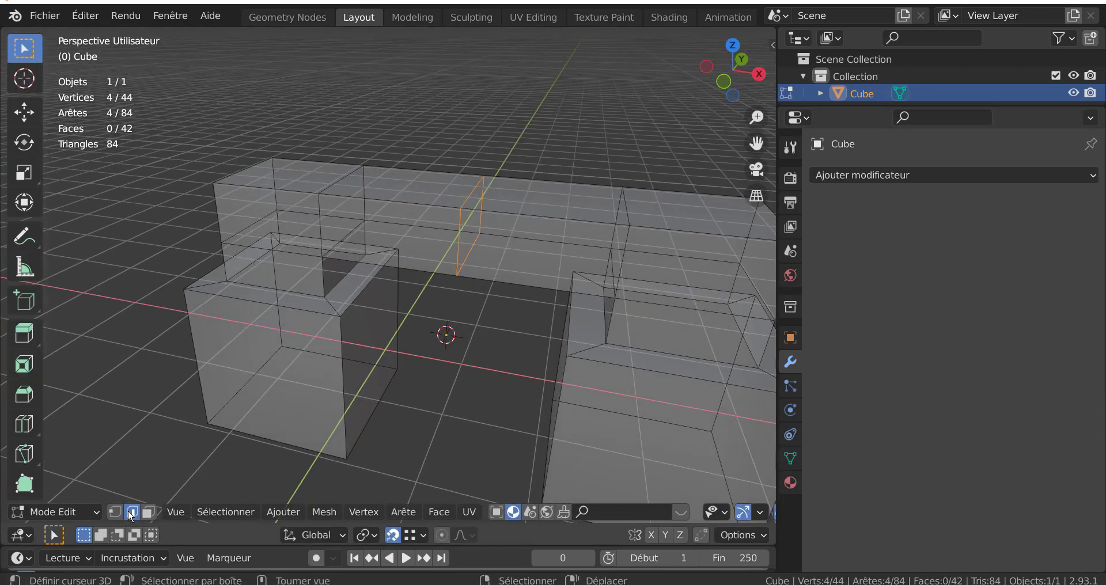
key("alt+z")
middle_click_drag(419, 360, 410, 361)
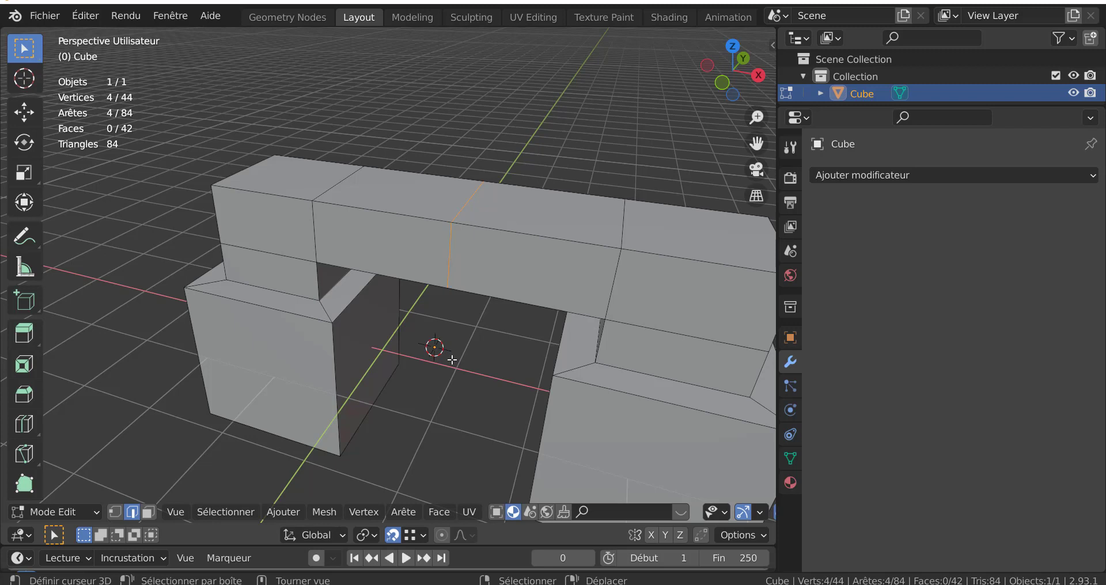
key("x")
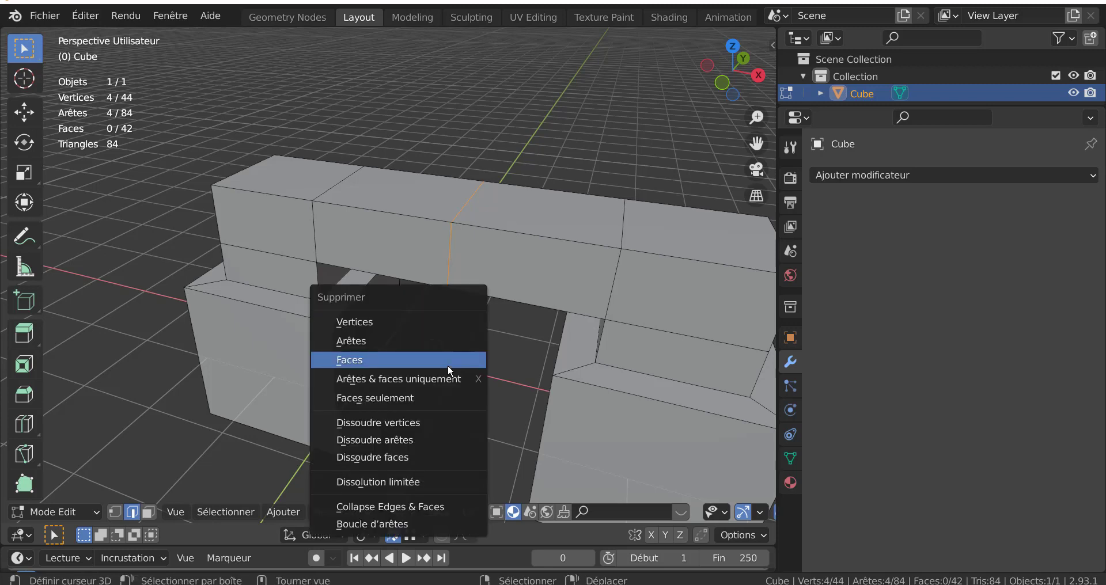
left_click(402, 440)
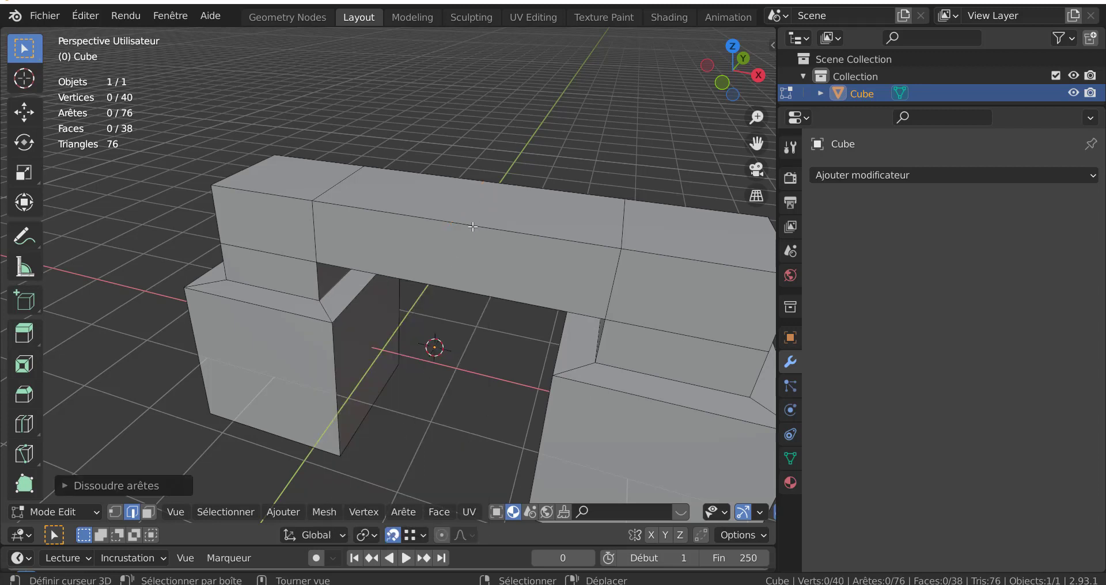
Restore the central edge loop on the beam and fill it with an internal face
key("ctrl+r")
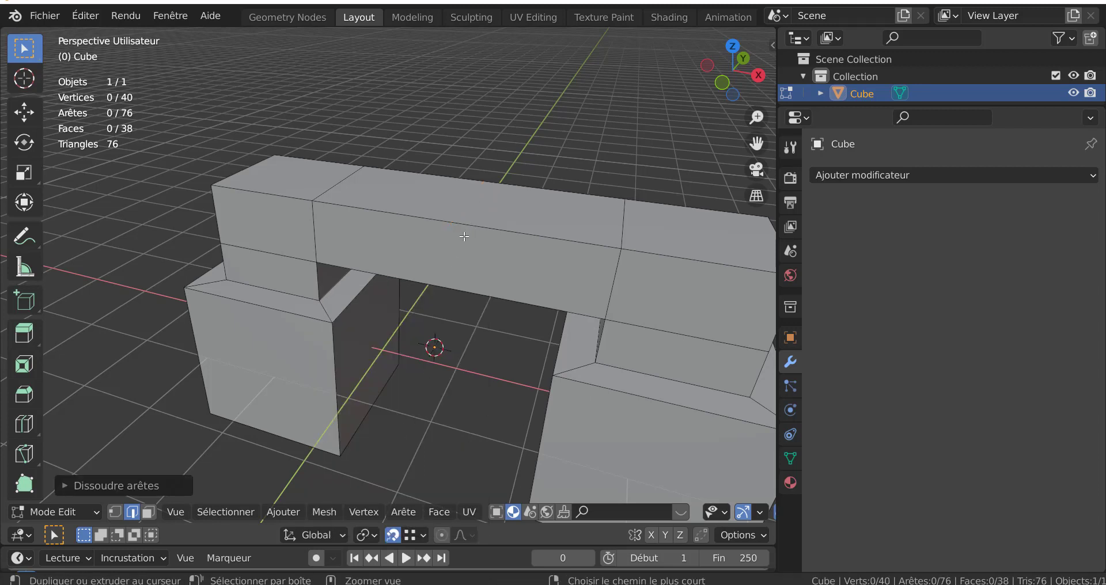
left_click(467, 245)
scroll(481, 269, "down", 2)
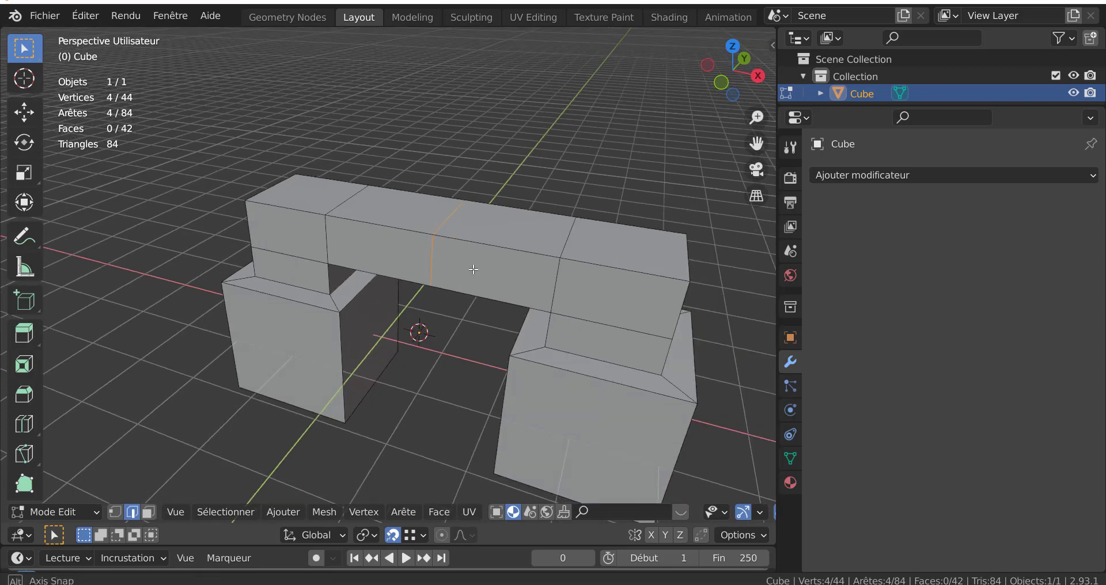
key("f")
left_click(475, 270)
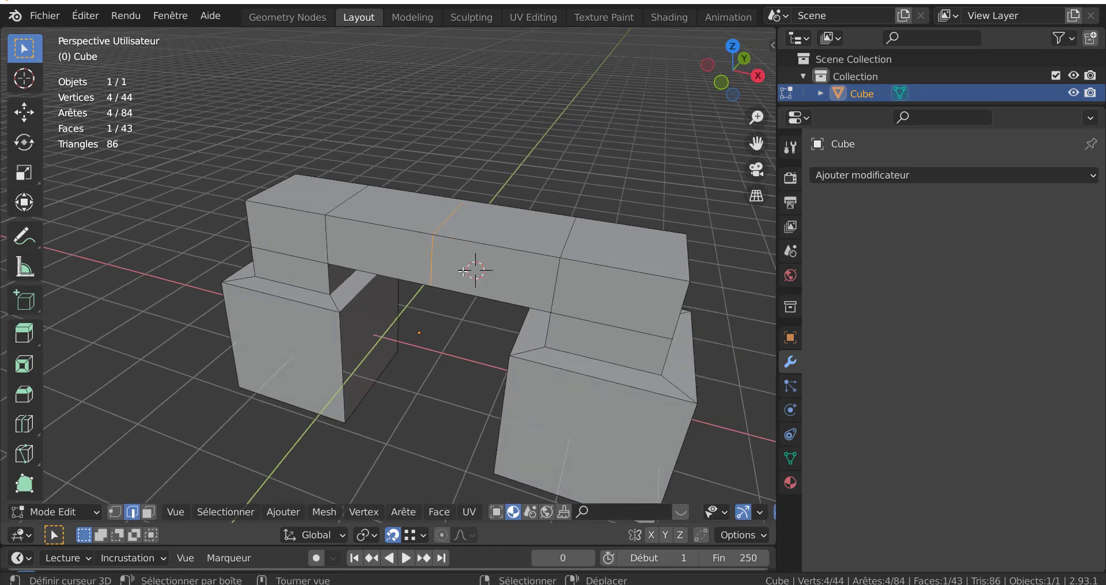
Examine the internal face at the beam's centre with X-ray and face selection
scroll(481, 268, "up", 5)
middle_click_drag(487, 262, 481, 247)
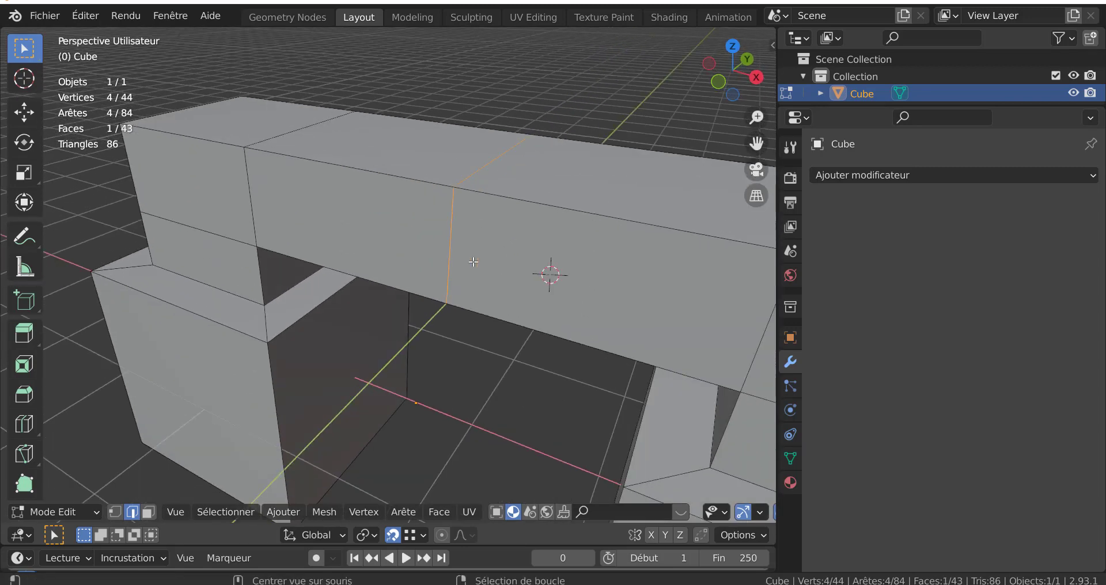
key("alt+z")
left_click(149, 511)
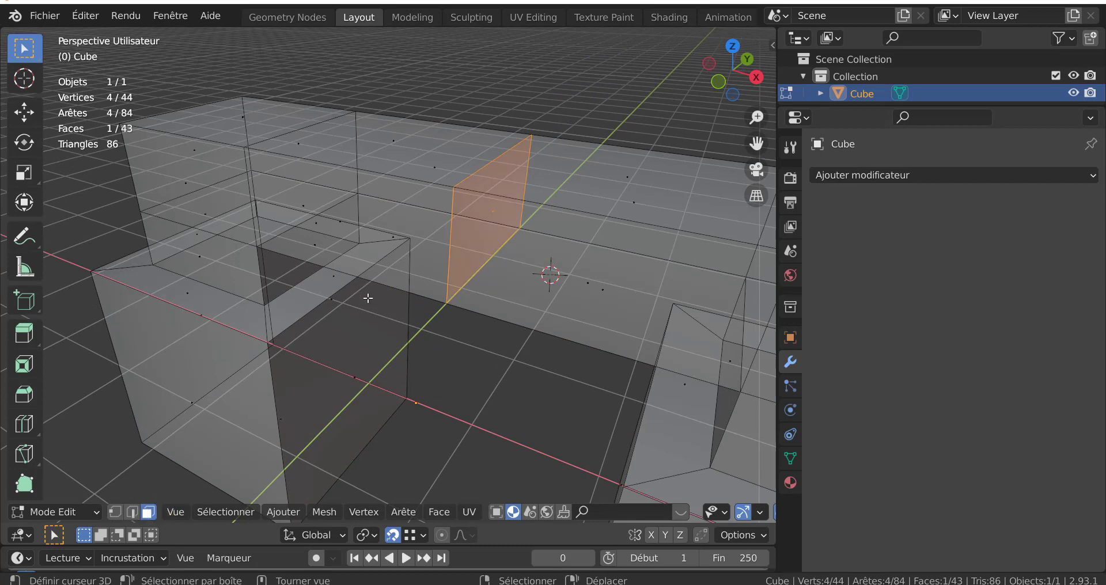
left_click(451, 233)
middle_click_drag(499, 249, 544, 203)
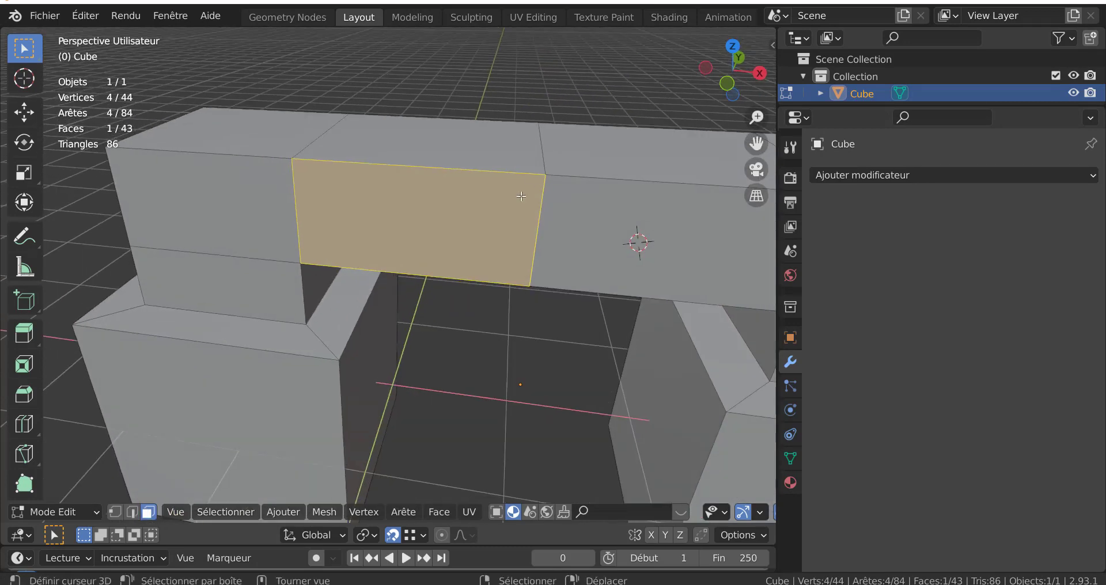
Try to dissolve the beam's central edge loop with the internal face in place
left_click(132, 512)
left_click(542, 160)
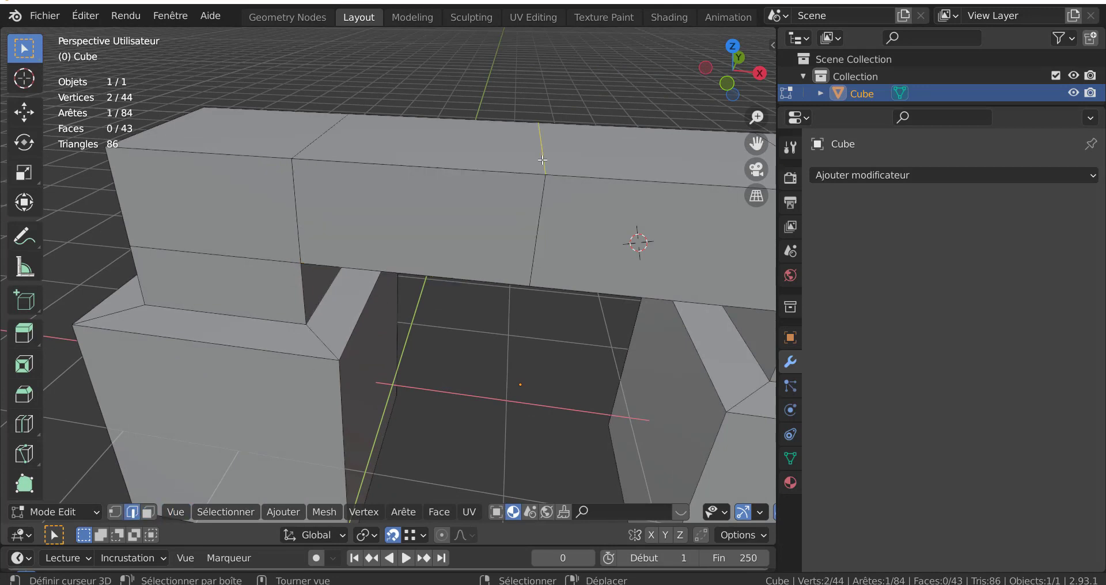
left_click(542, 160, "alt")
key("x")
left_click(567, 351)
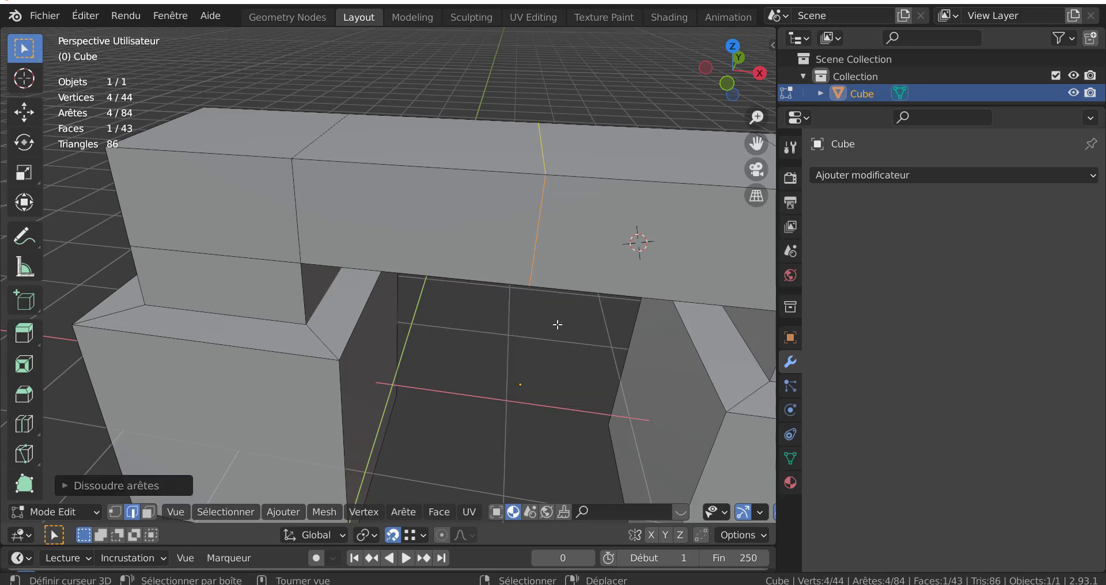
middle_click_drag(526, 255, 476, 224)
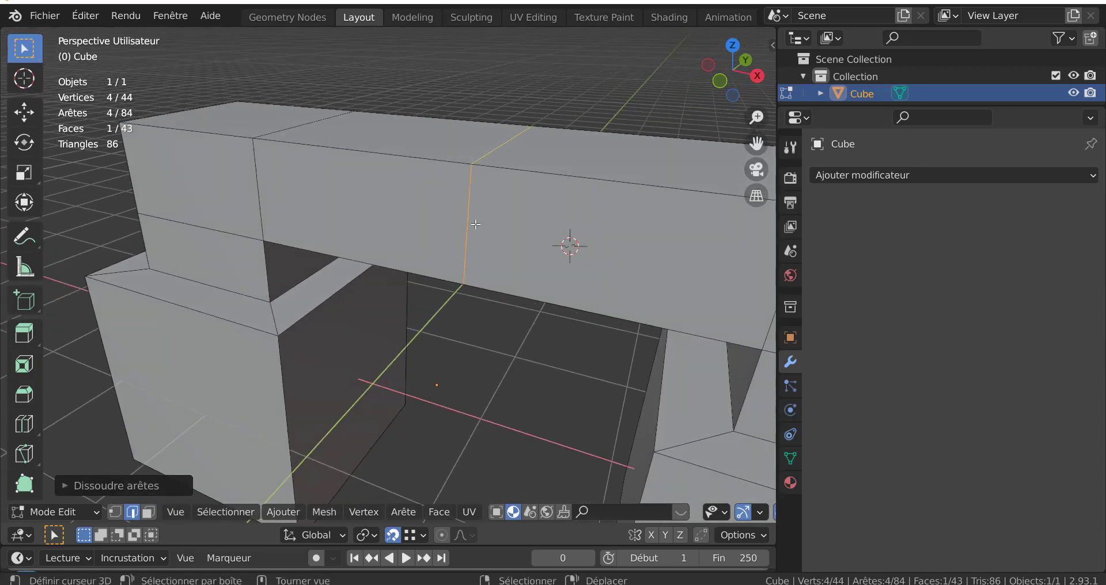
scroll(454, 256, "down", 6)
middle_click_drag(444, 257, 476, 249)
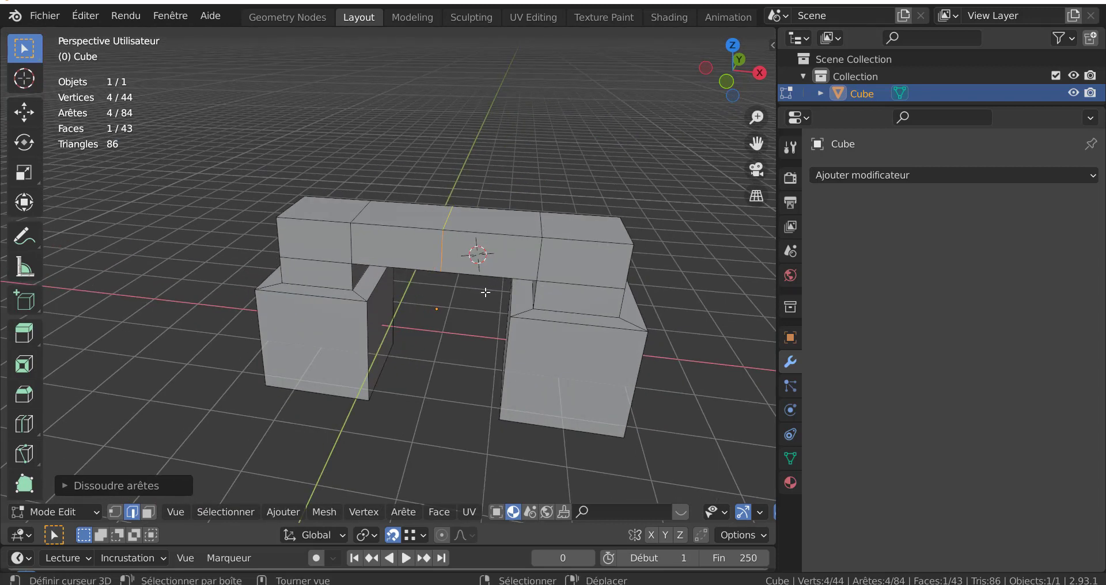
middle_click_drag(486, 291, 580, 298)
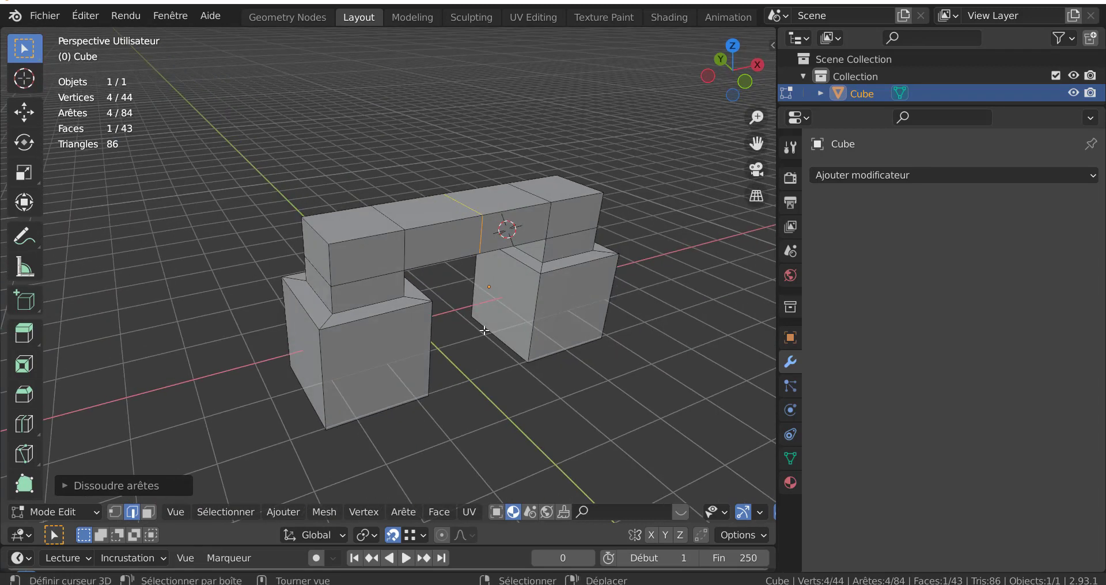
middle_click_drag(351, 290, 343, 284)
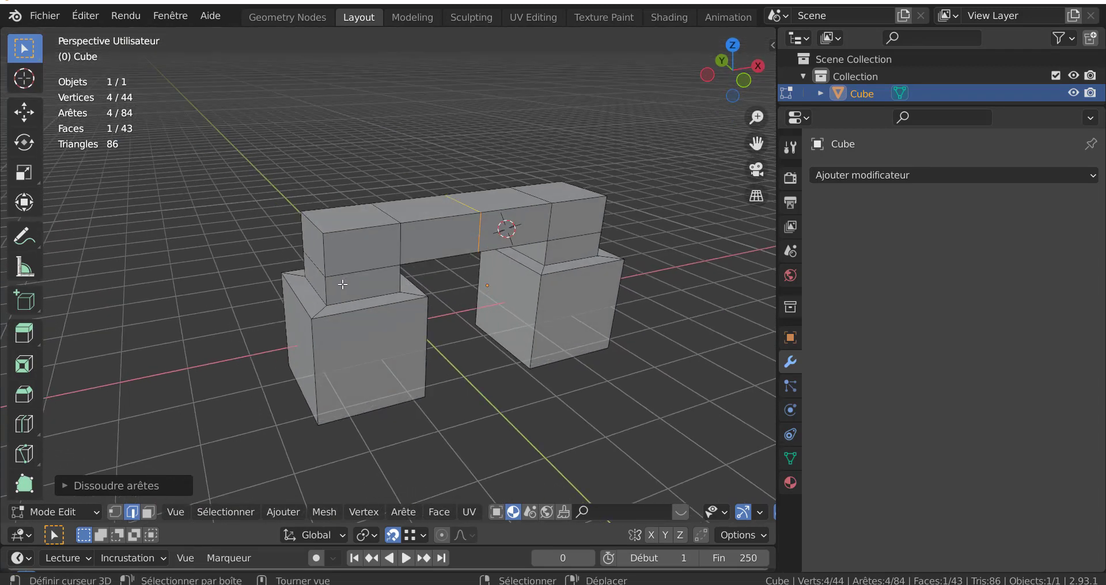
Select the beam's internal face in face selection mode using the internal faces trait, and delete it
left_click(475, 397)
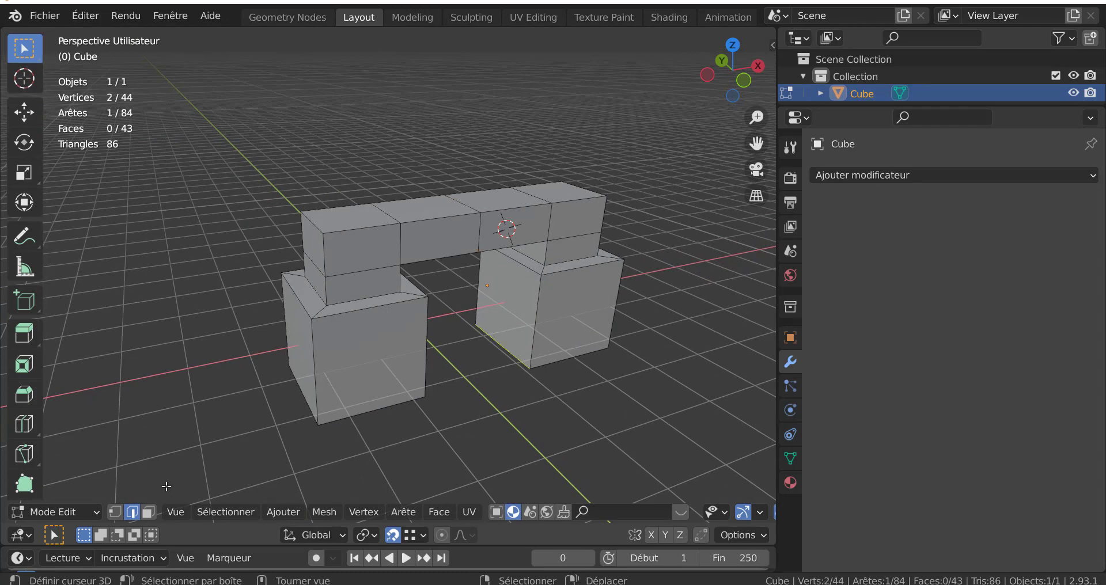
left_click(243, 509)
mouse_move(259, 295)
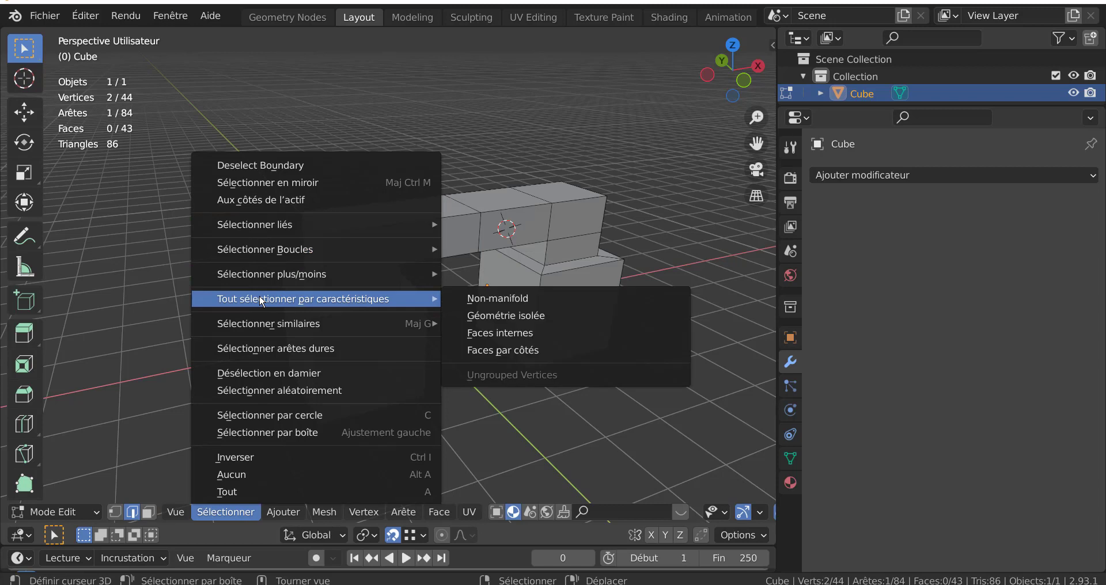
left_click(149, 512)
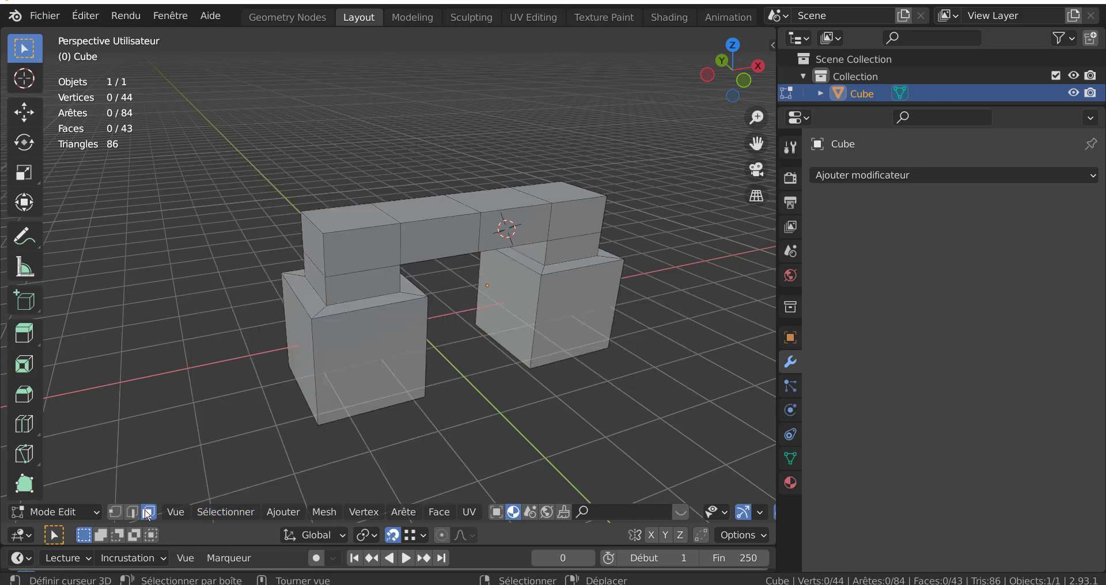
left_click(198, 512)
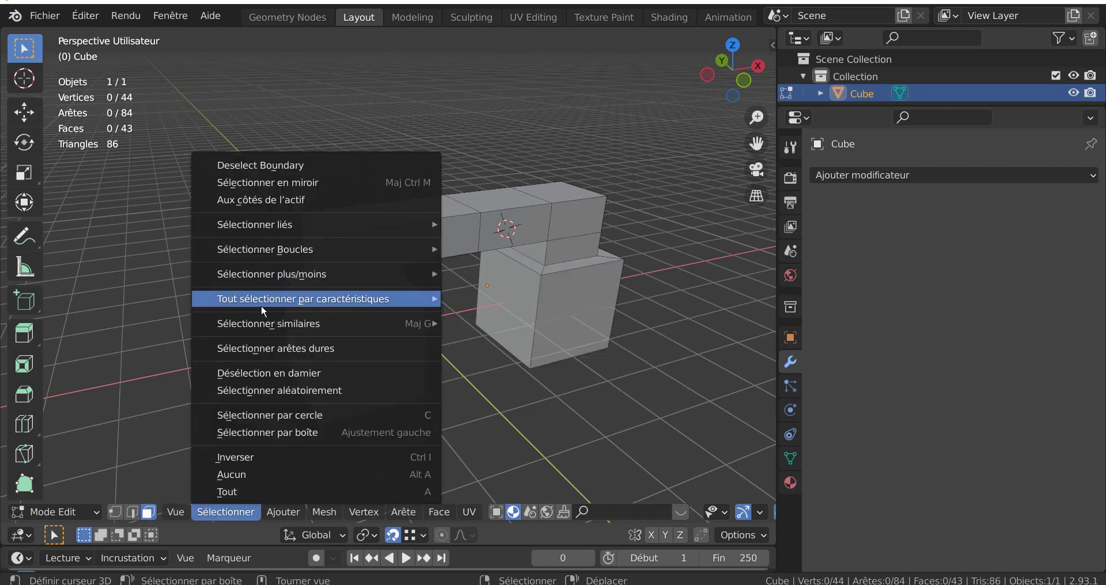
mouse_move(261, 305)
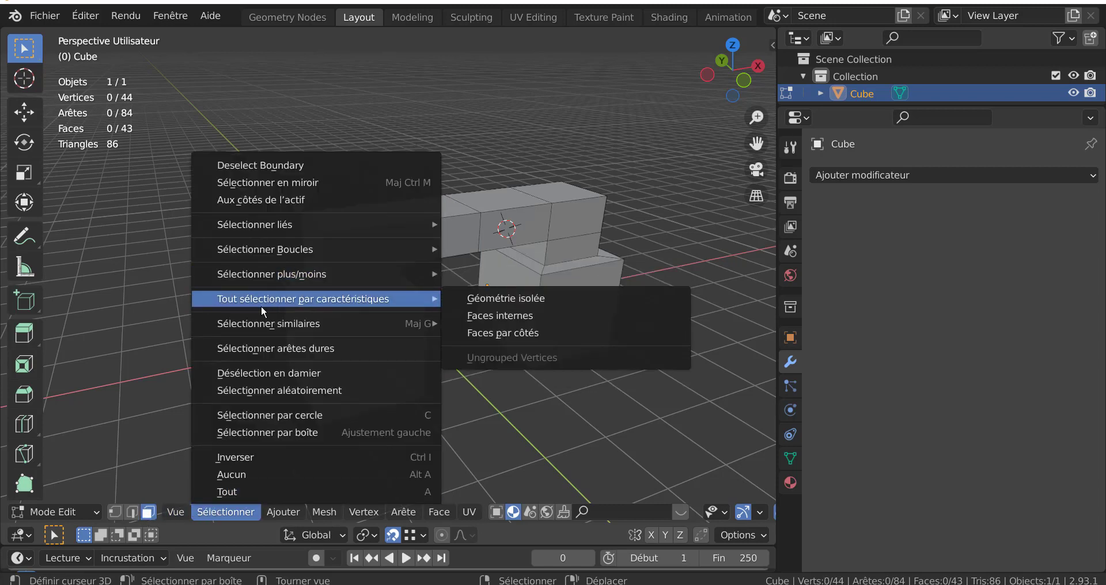
left_click(493, 316)
middle_click_drag(493, 313, 386, 304)
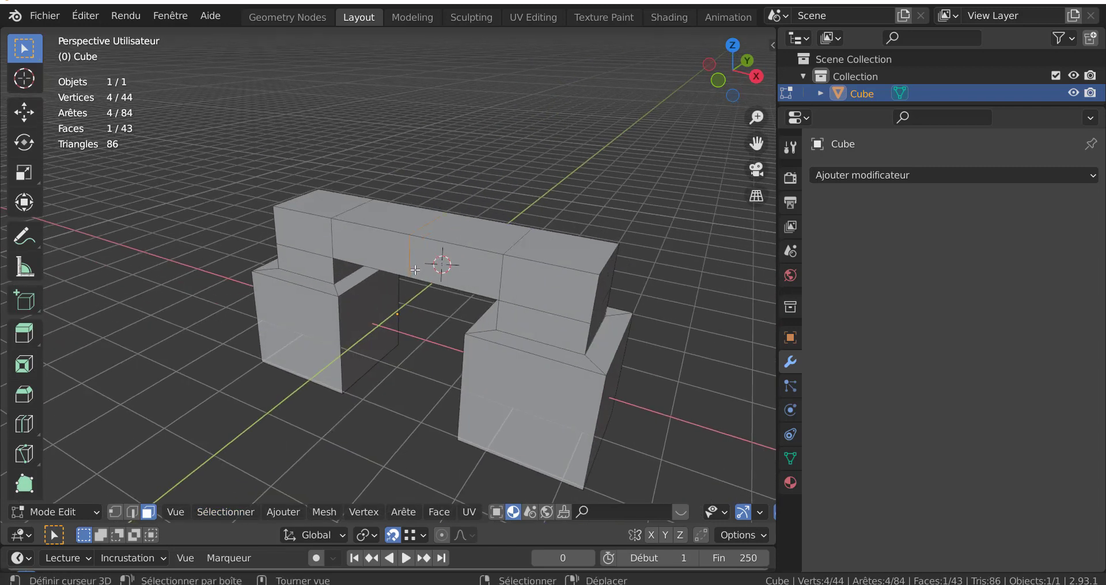
scroll(415, 271, "up", 4)
key("x")
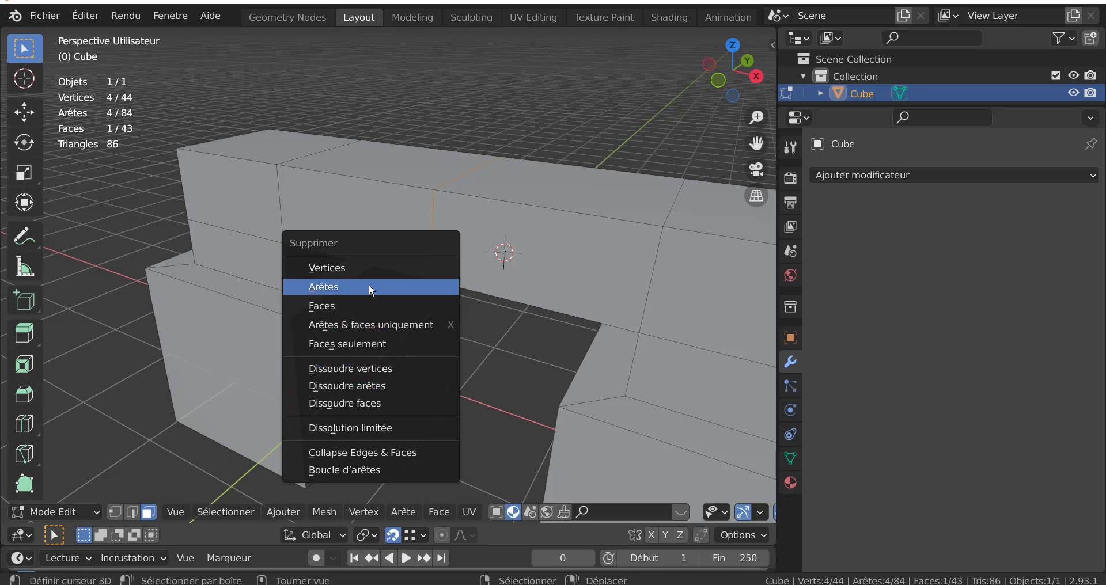
left_click(364, 303)
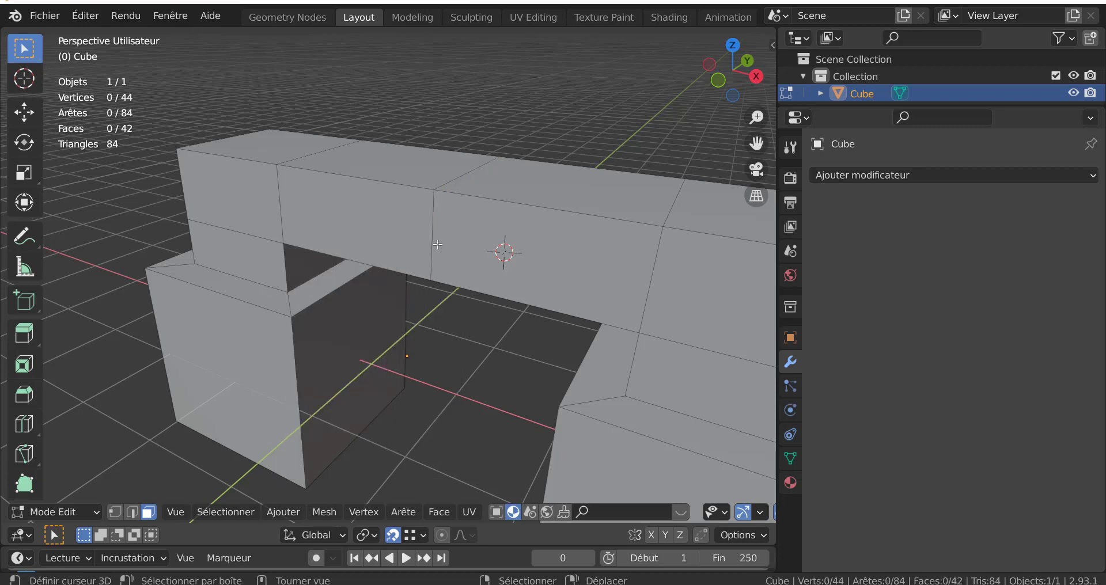
Dissolve the edge loop at the beam's centre in edge selection mode and return to Object Mode
left_click(132, 512)
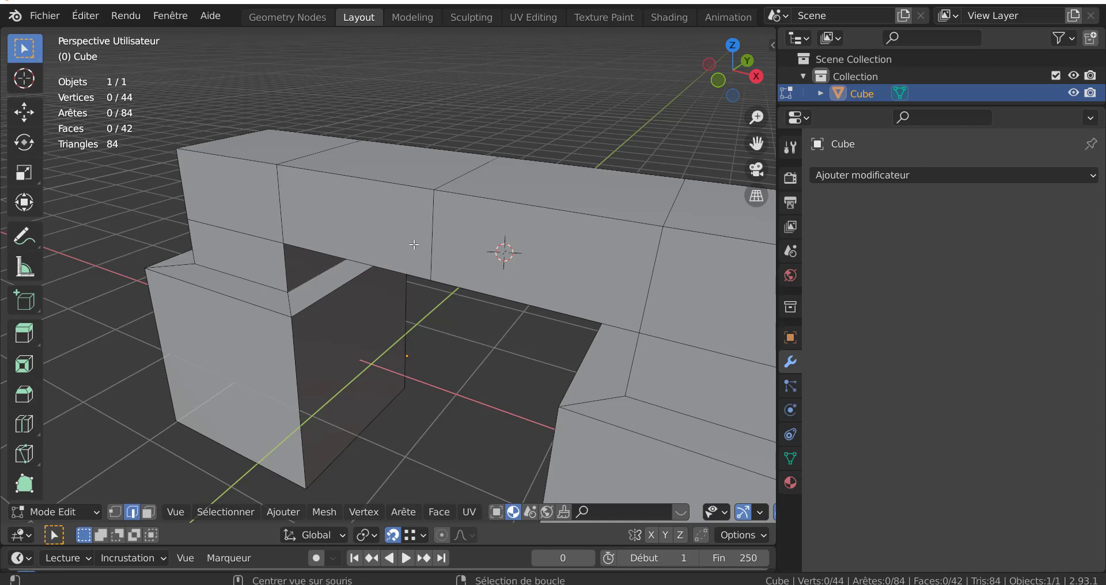
left_click(433, 254, "alt")
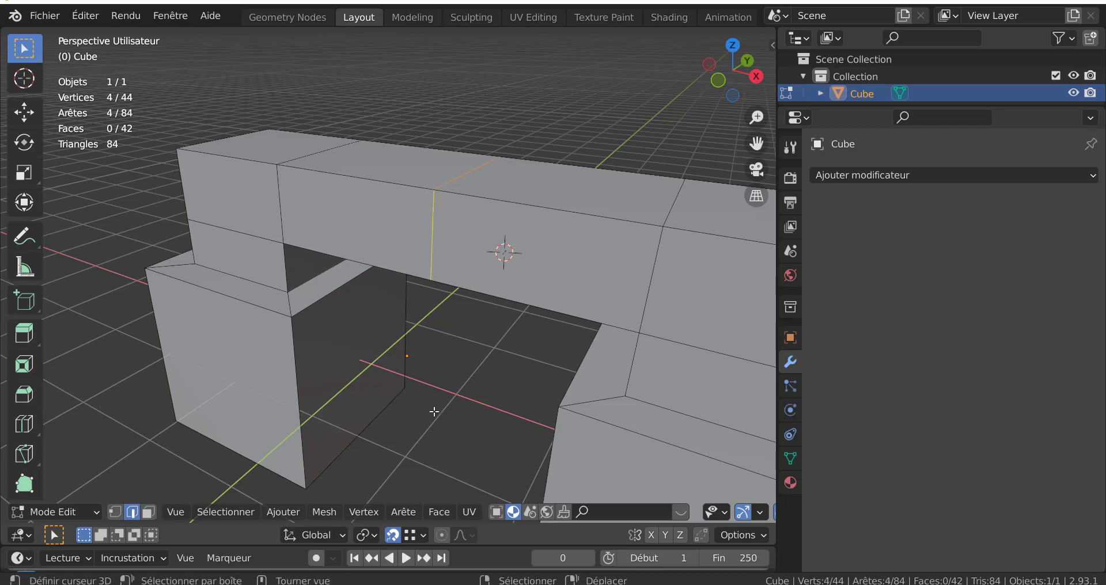
key("x")
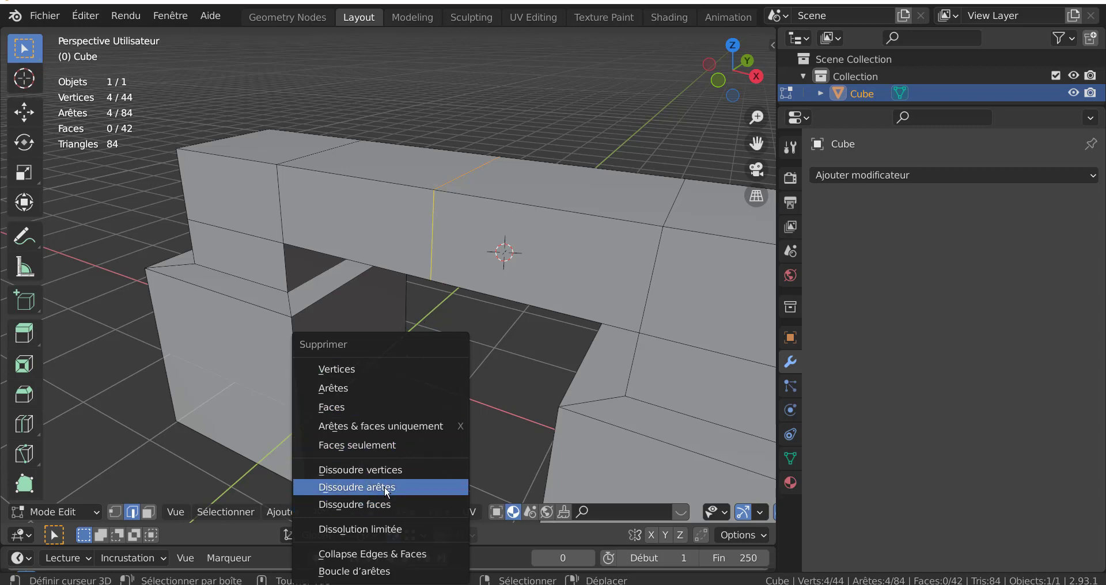
left_click(387, 489)
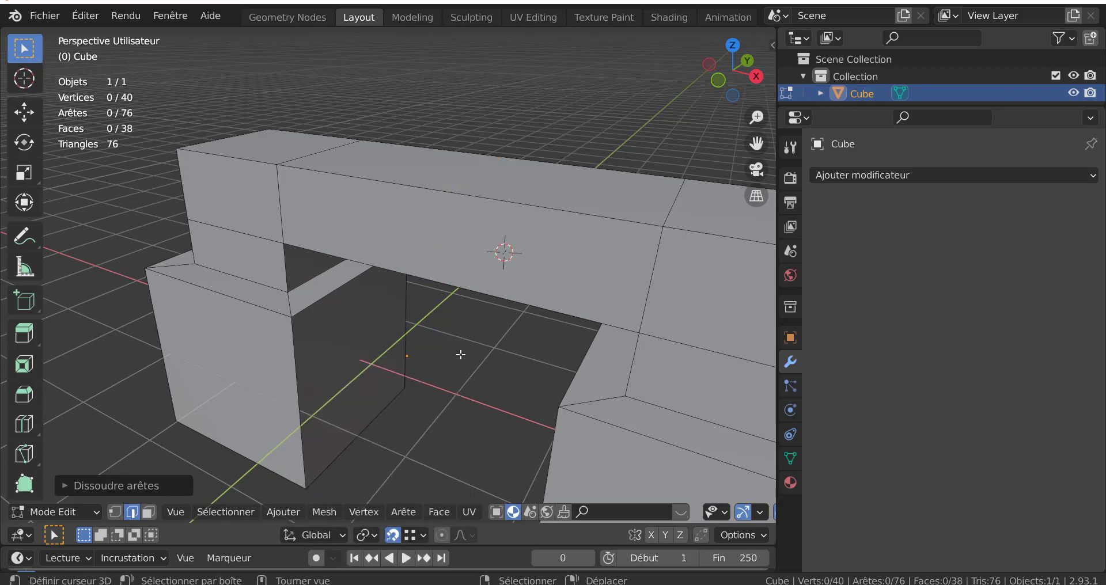
scroll(460, 355, "down", 4)
key("Tab")
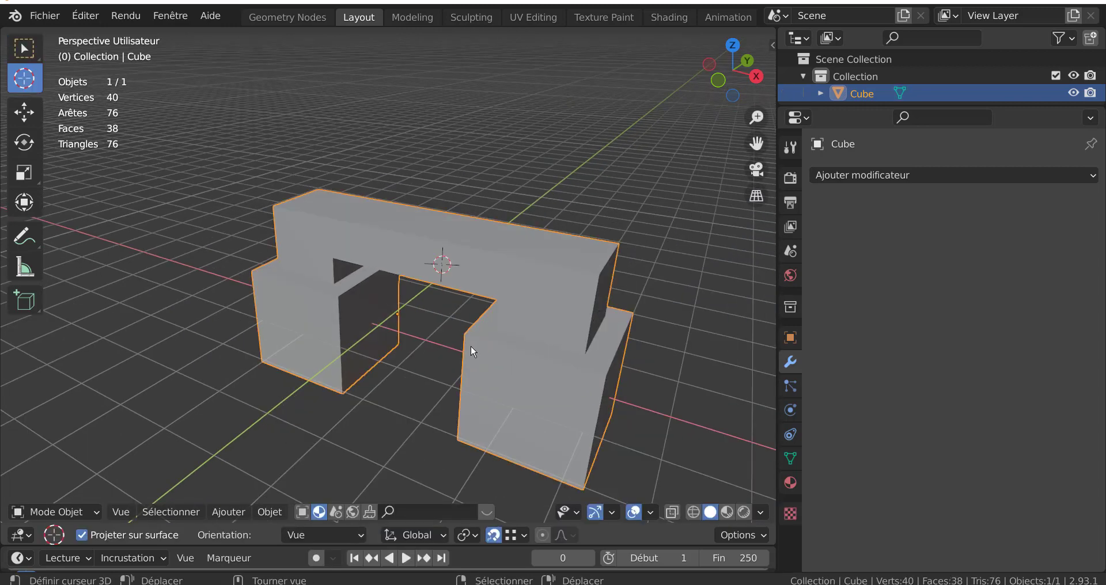
middle_click_drag(471, 345, 561, 312)
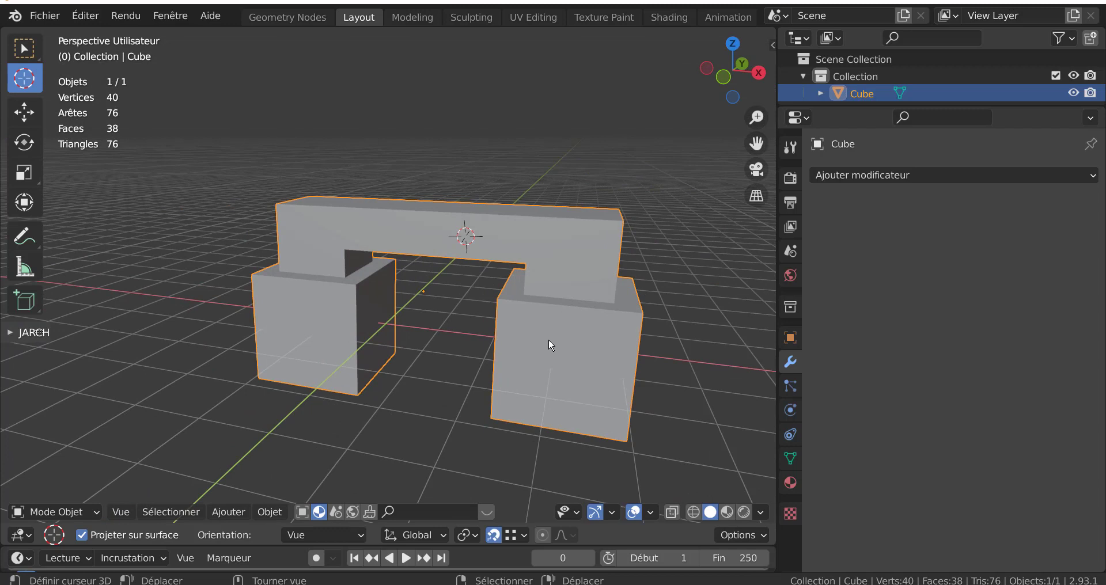
Snap the 3D cursor to the selected object's origin, then disable snapping and choose another snap element
key("shift+s")
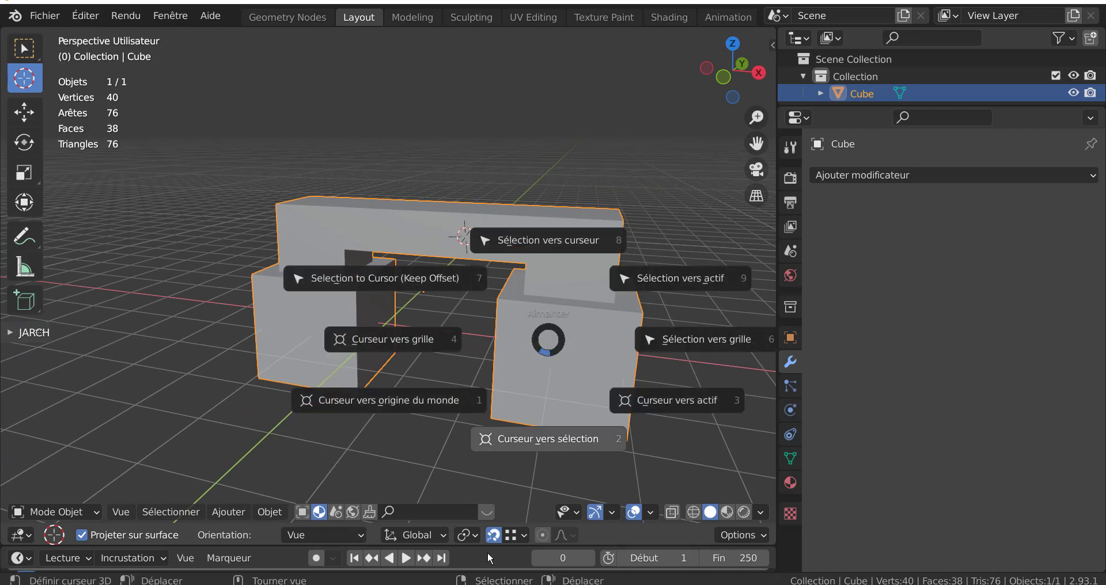
left_click(491, 544)
left_click(493, 535)
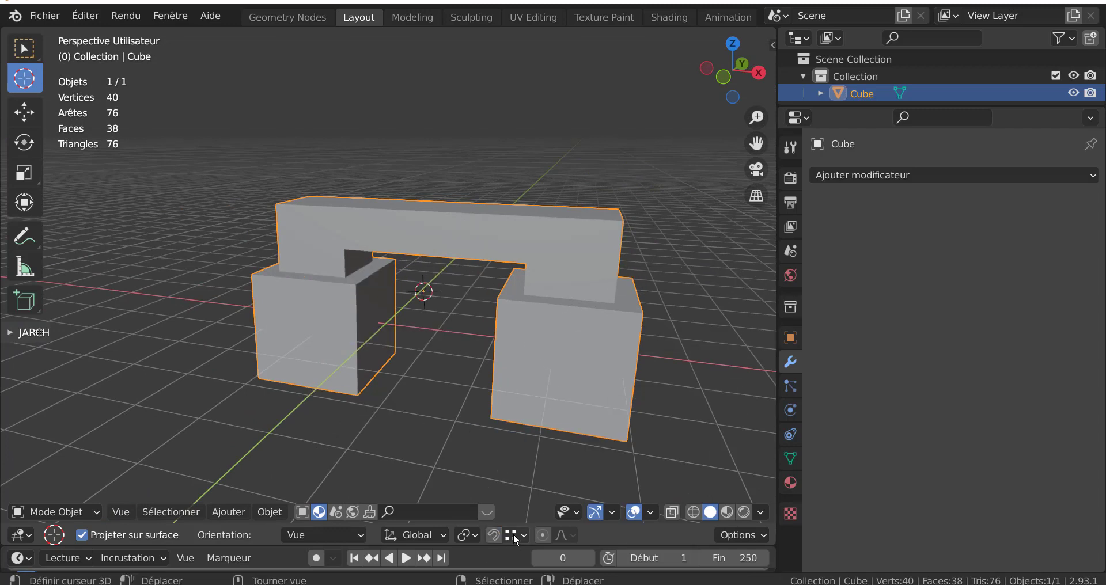
left_click(516, 538)
left_click(526, 274)
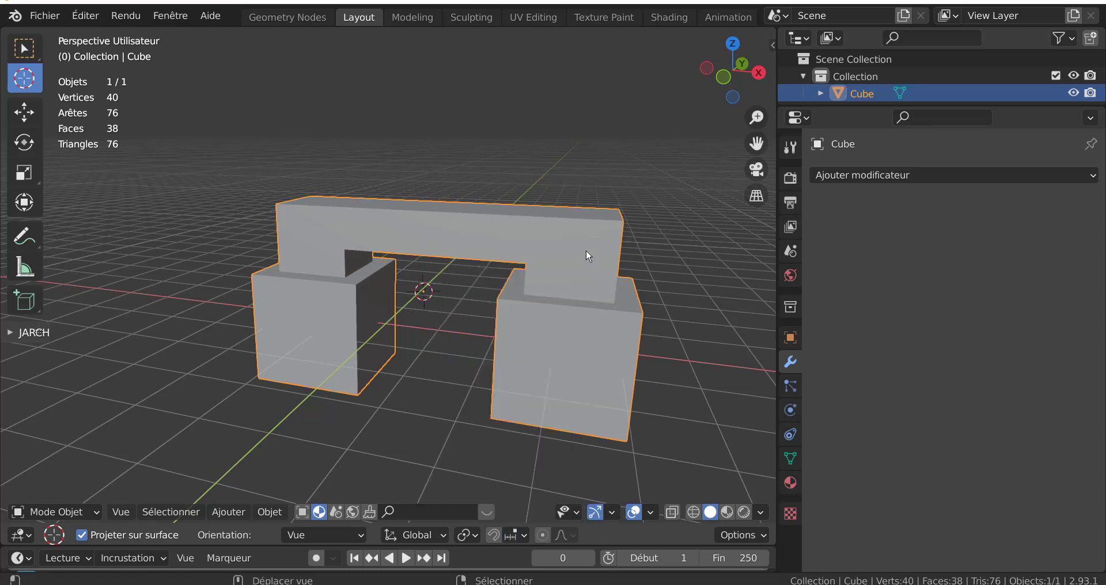
Delete the mirrored beam object and reset the 3D cursor to the world origin
key("x")
left_click(570, 255)
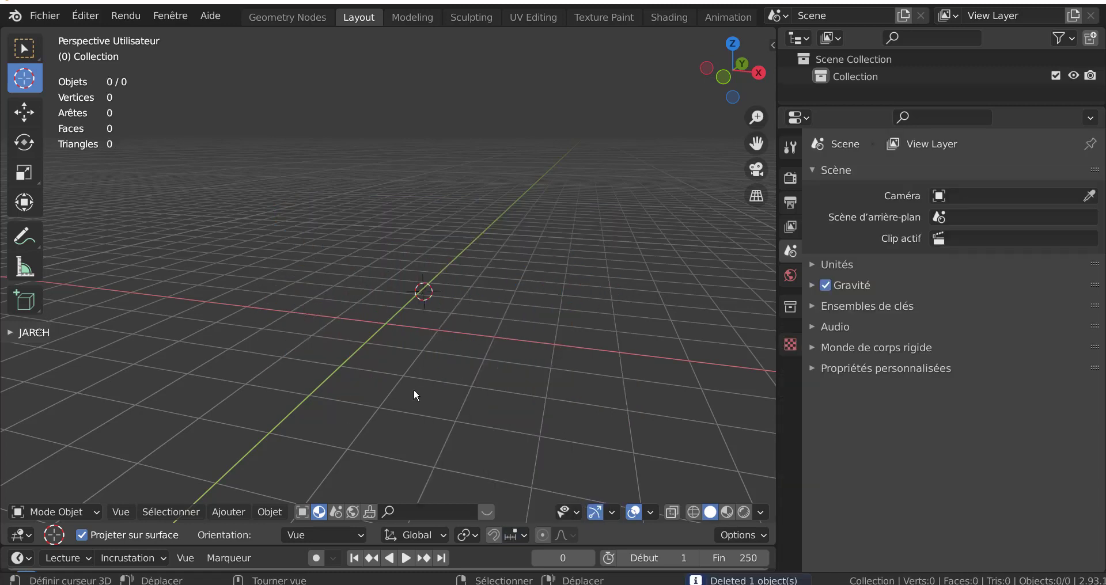
key("shift+c")
middle_click_drag(386, 340, 426, 368)
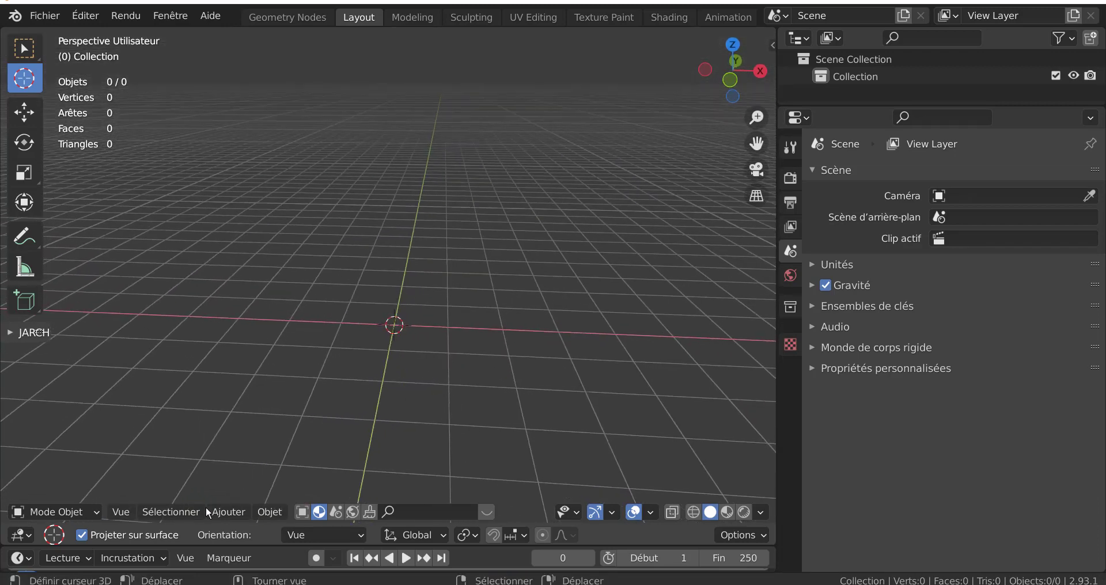
left_click(214, 513)
mouse_move(247, 492)
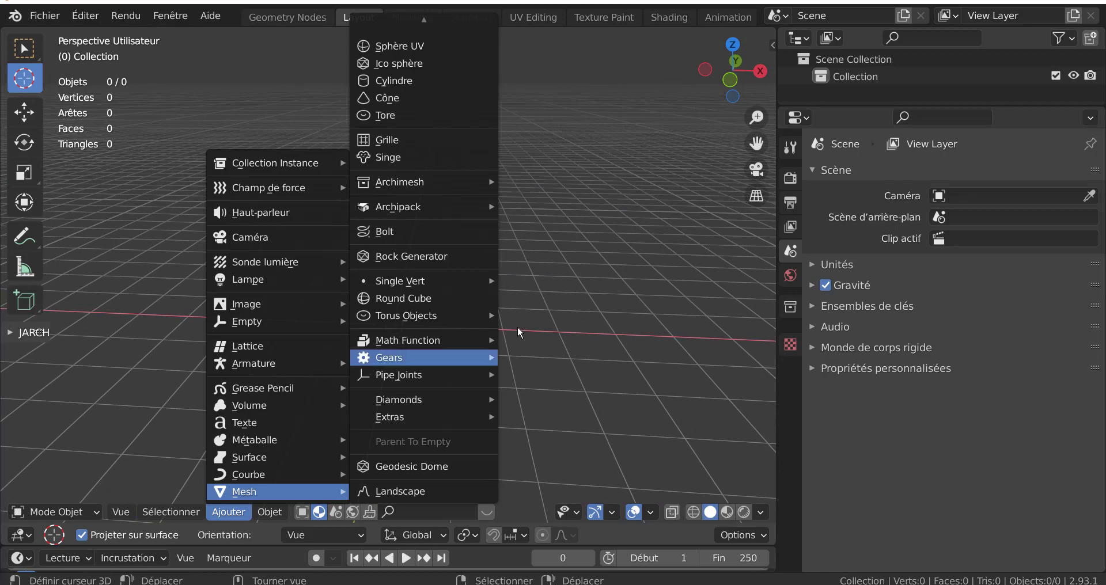
mouse_move(461, 281)
key("Escape")
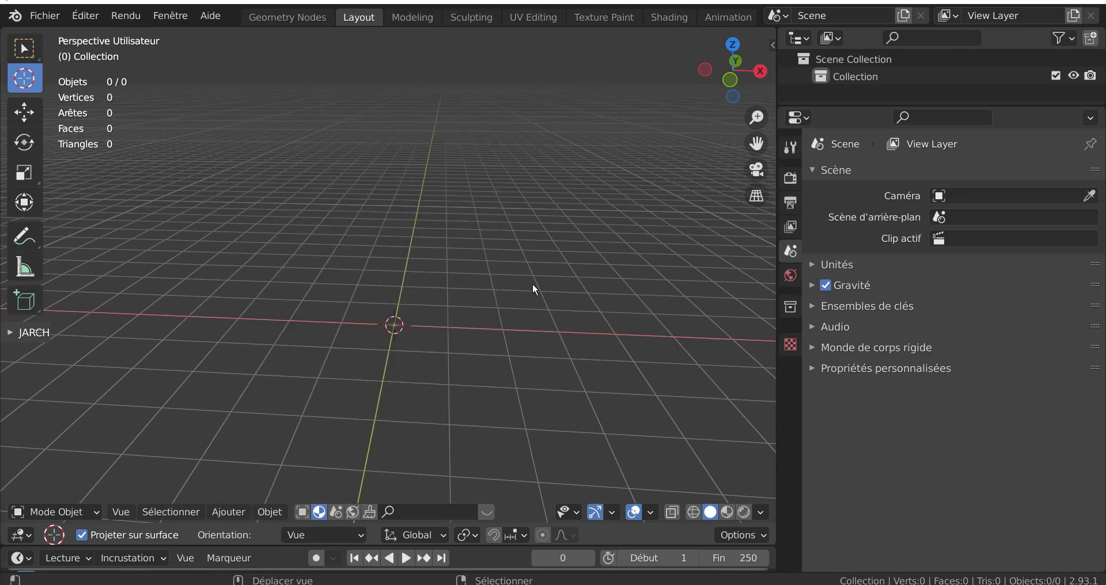
Add a new mesh cube at the world origin and widen the 3D viewport
key("shift+a")
mouse_move(561, 243)
left_click(589, 263)
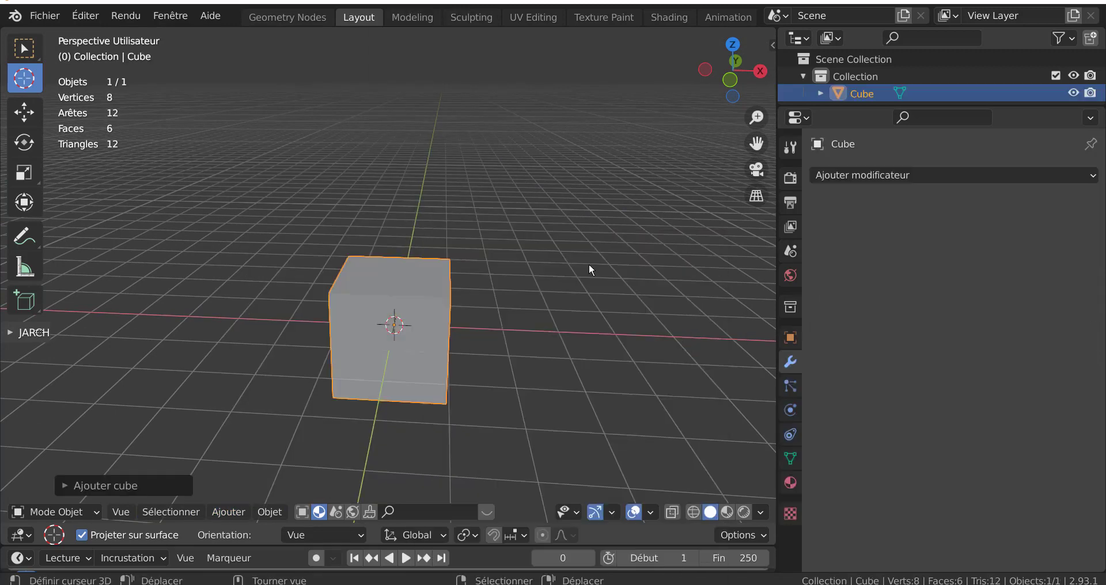
middle_click_drag(589, 331, 572, 320)
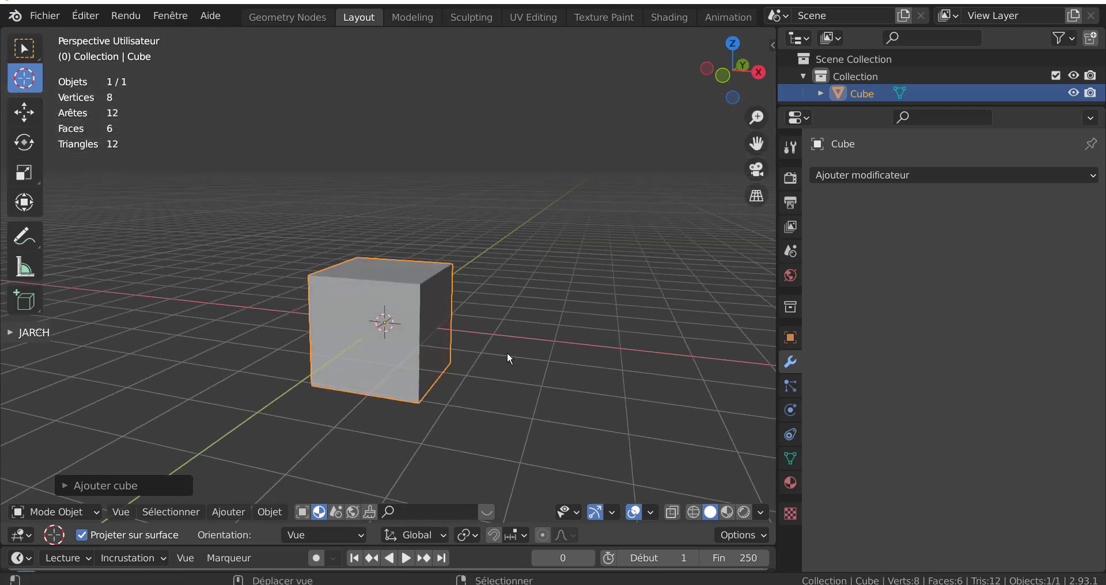
middle_click_drag(507, 351, 547, 327)
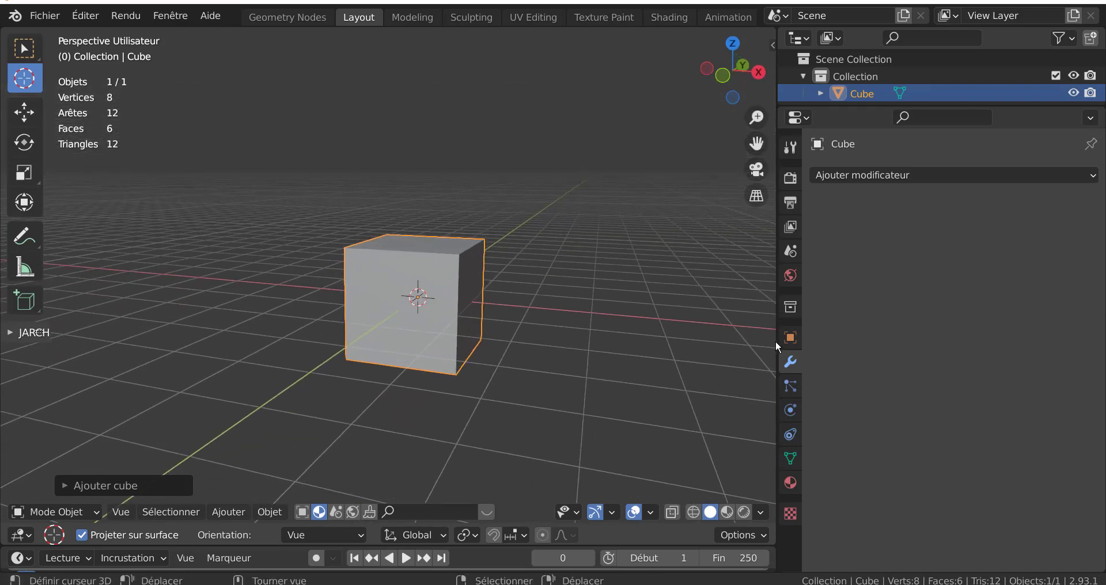
left_click_drag(775, 341, 825, 346)
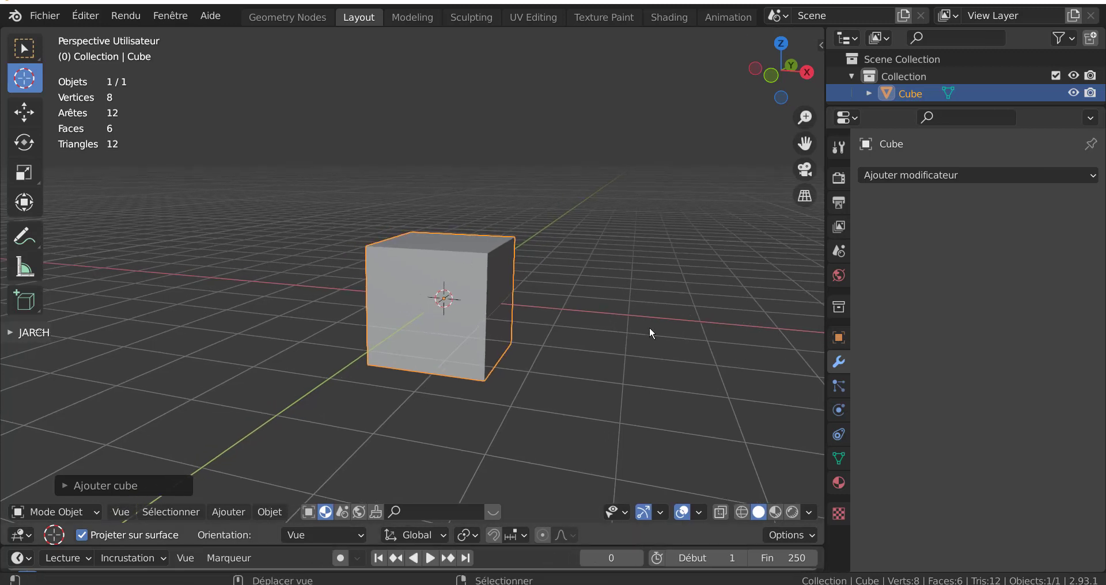
middle_click_drag(647, 332, 650, 311, "shift")
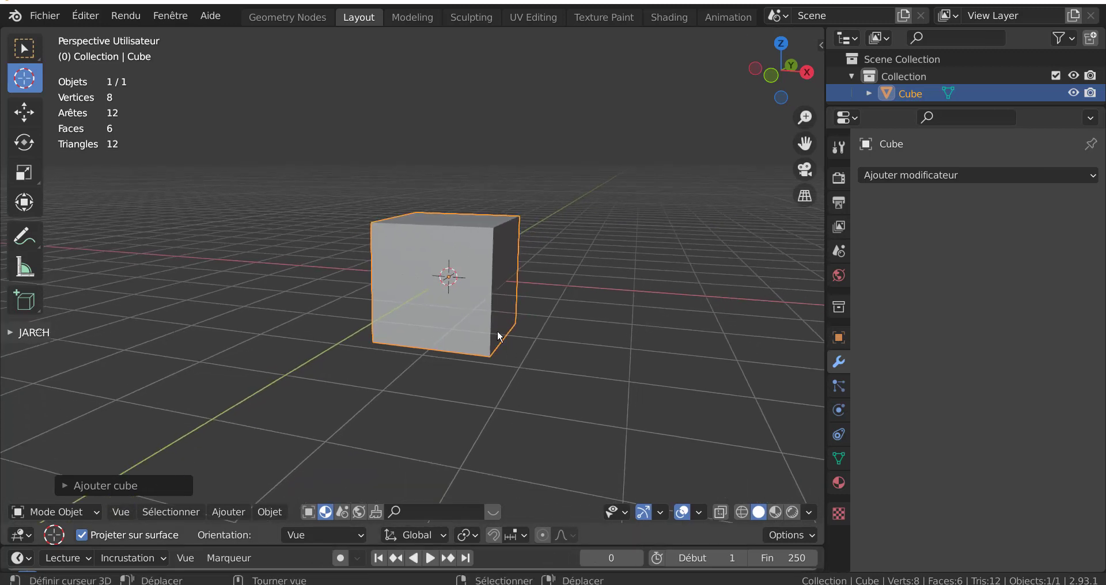
Add a Mirror modifier to the new cube and enter Edit Mode
left_click(979, 174)
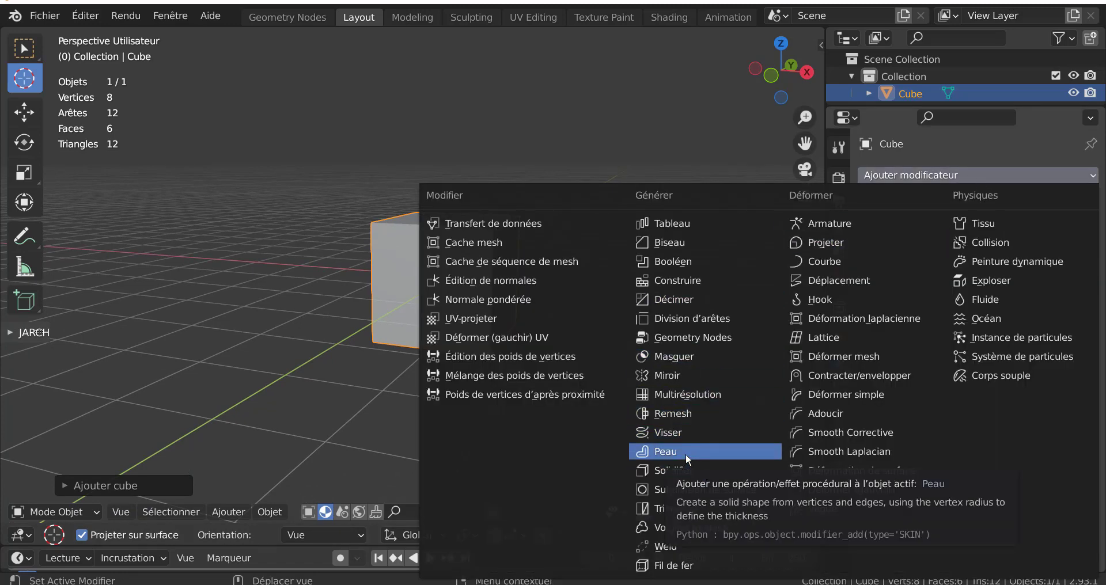
left_click(685, 377)
key("Tab")
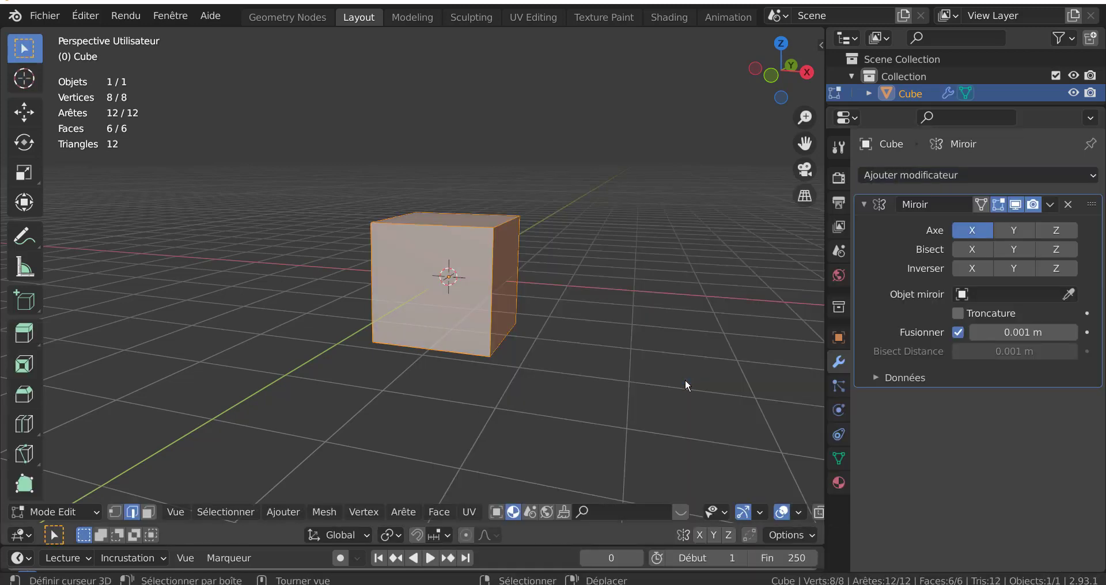
Move the cube's origin to its lower front vertex on the positive X side, using vertex selection and Origin to Selected V/F/E
left_click(118, 514)
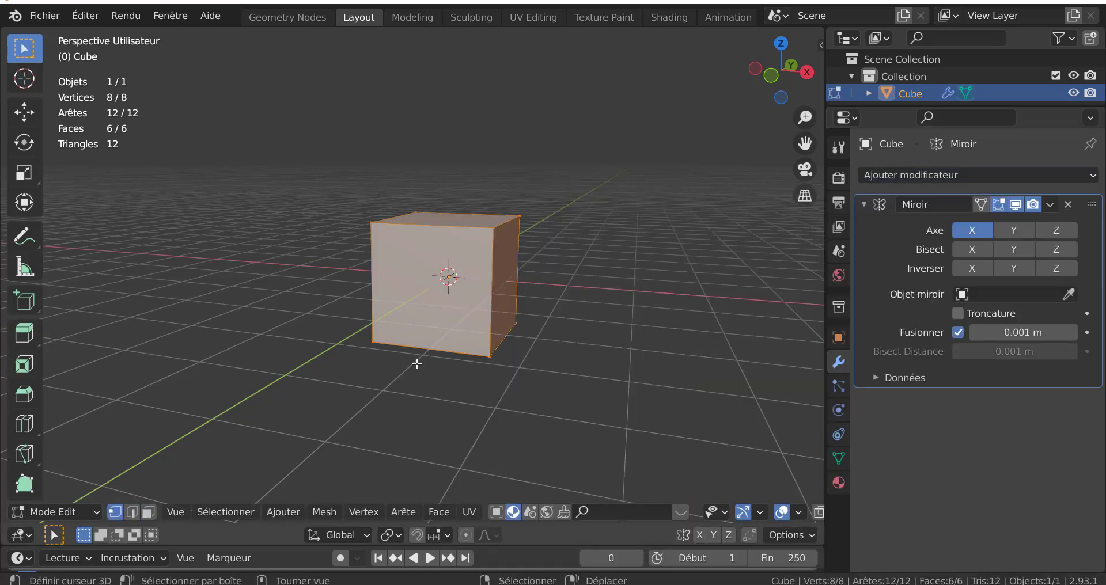
left_click(488, 362)
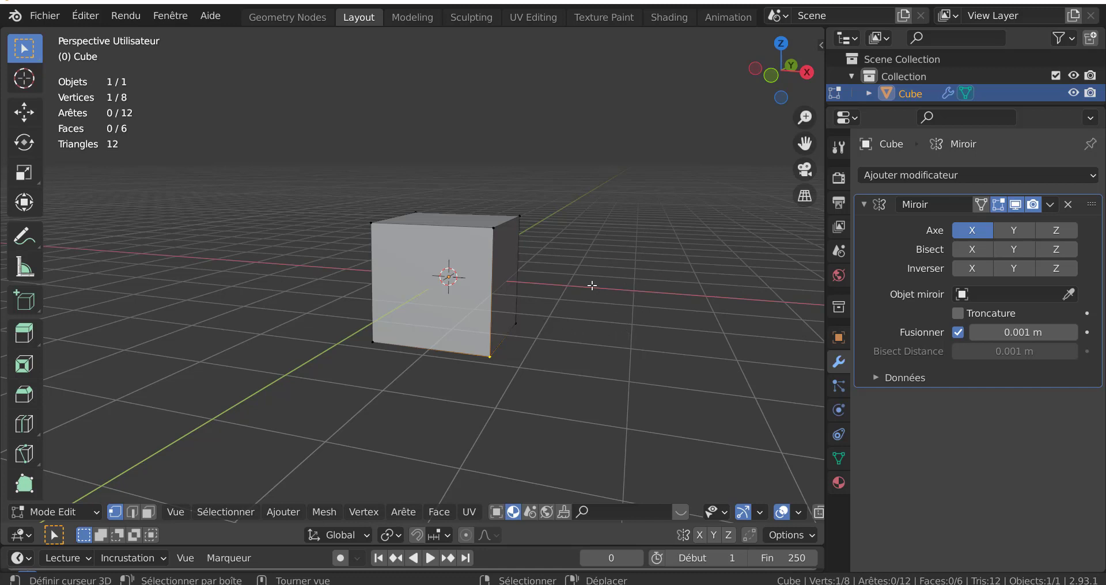
right_click(602, 241)
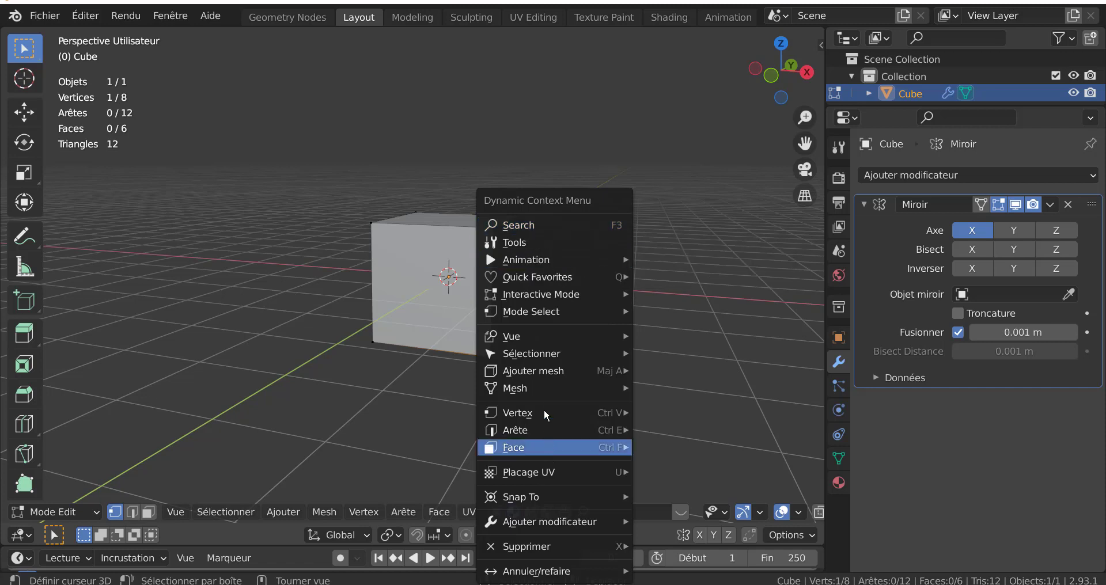
mouse_move(543, 431)
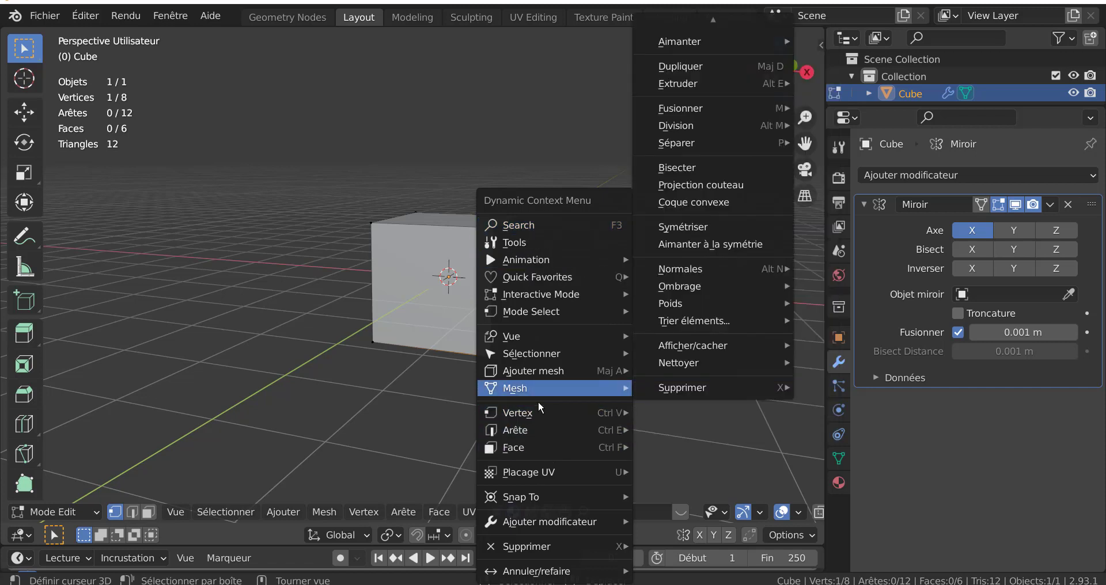
mouse_move(538, 413)
mouse_move(569, 501)
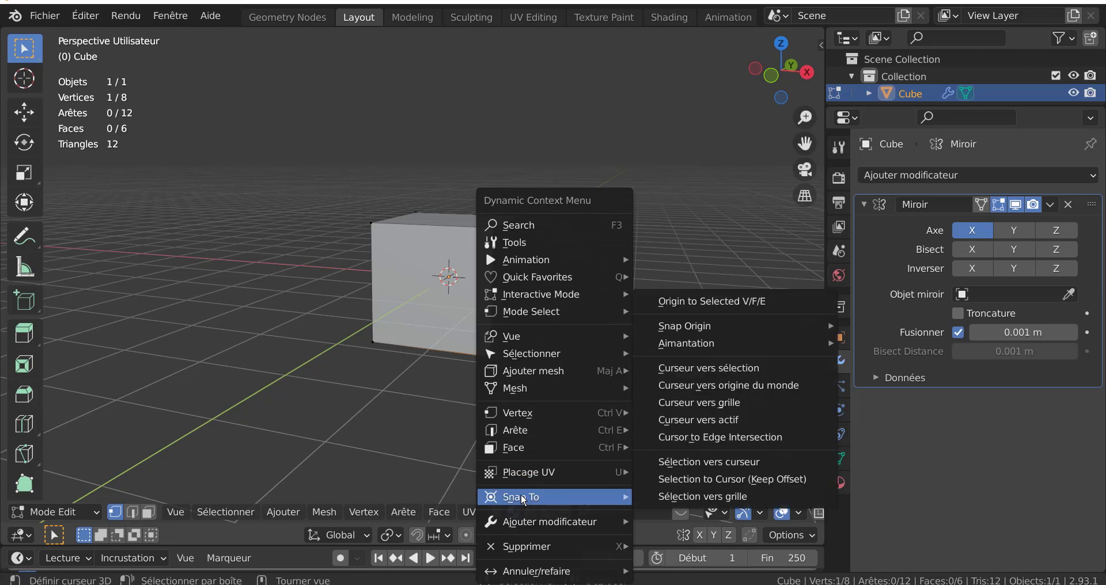
left_click(720, 300)
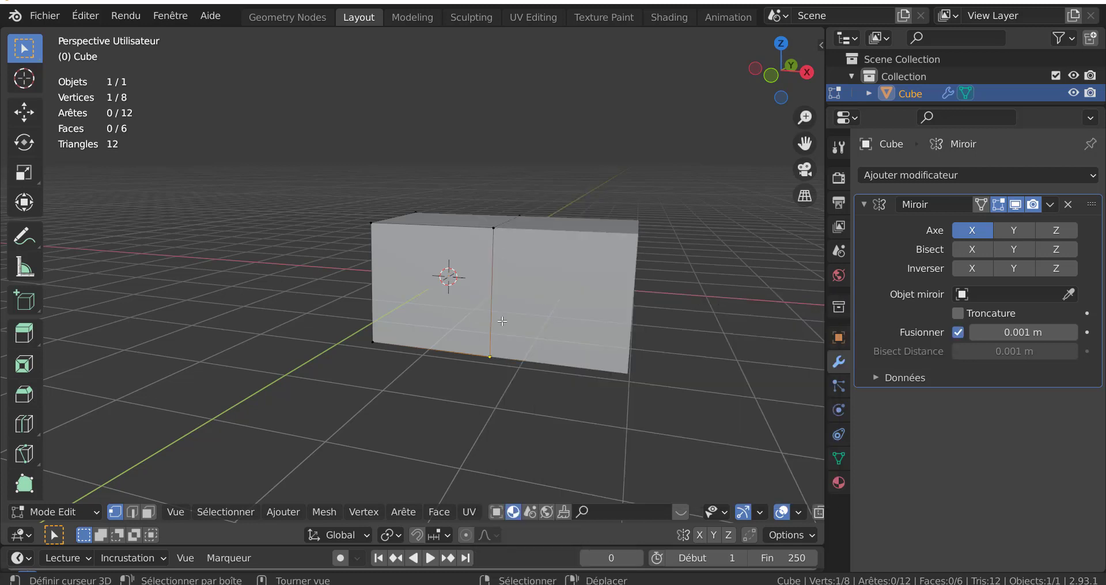
scroll(502, 321, "up", 1)
scroll(502, 321, "down", 1)
middle_click_drag(502, 325, 494, 369)
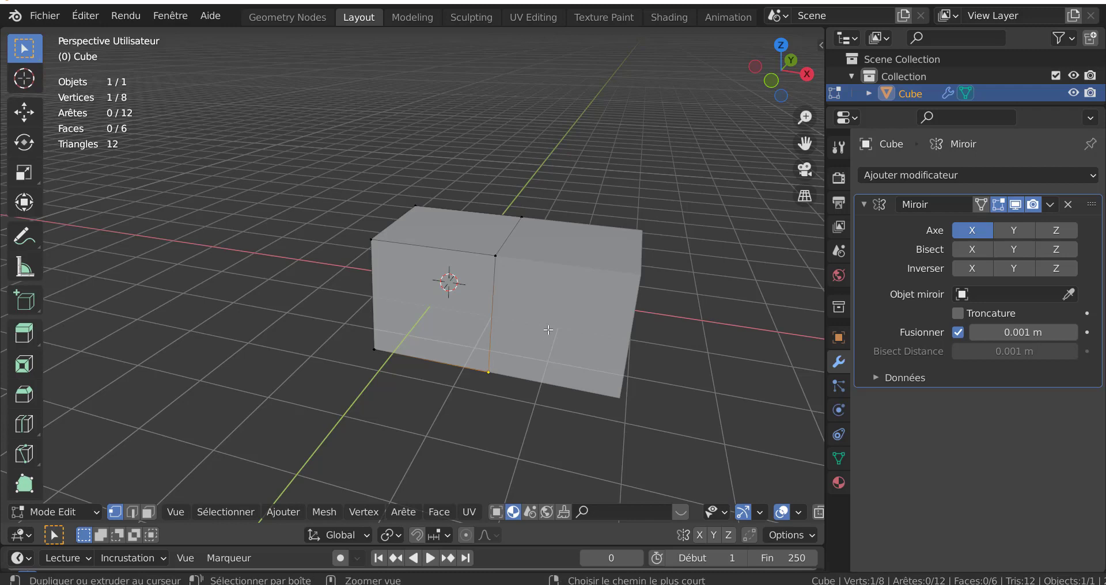
Undo the last origin move and apply Origin to Selected V/F/E with the whole cube selected
key("ctrl+z")
middle_click_drag(546, 376, 619, 323)
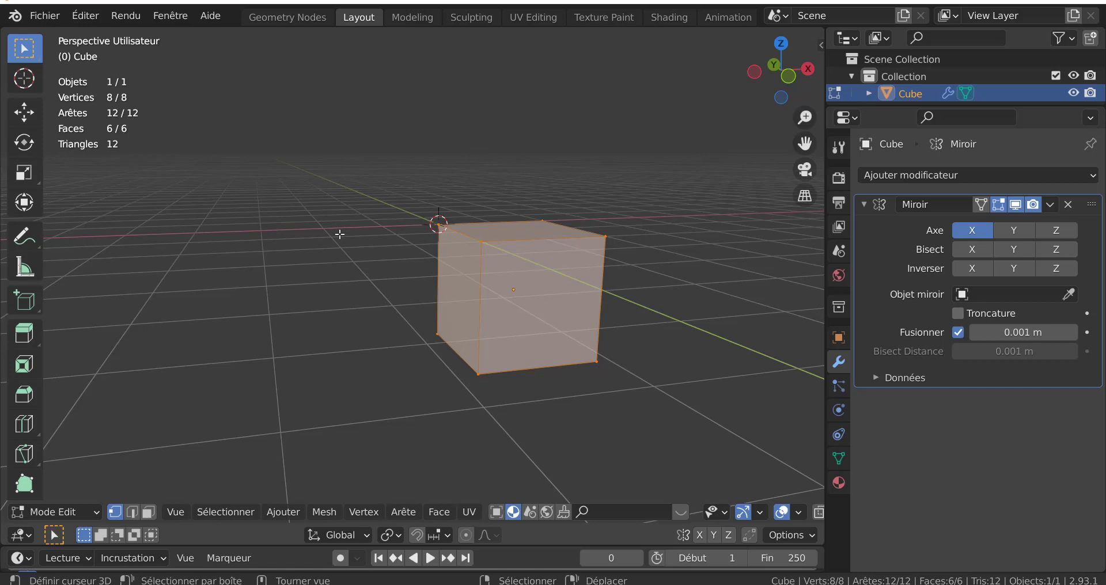
key("q")
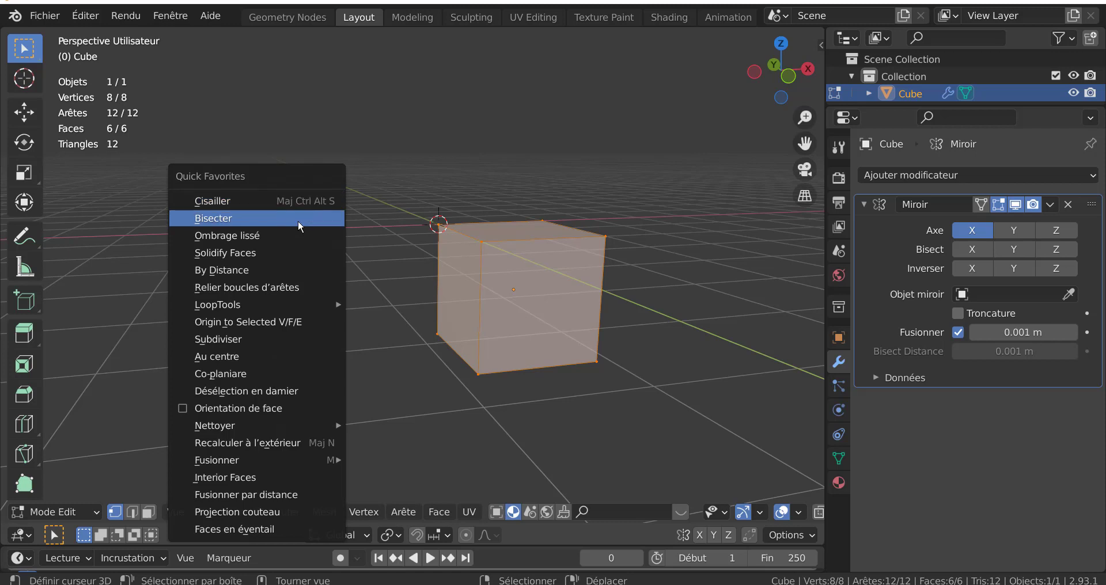
left_click(291, 323)
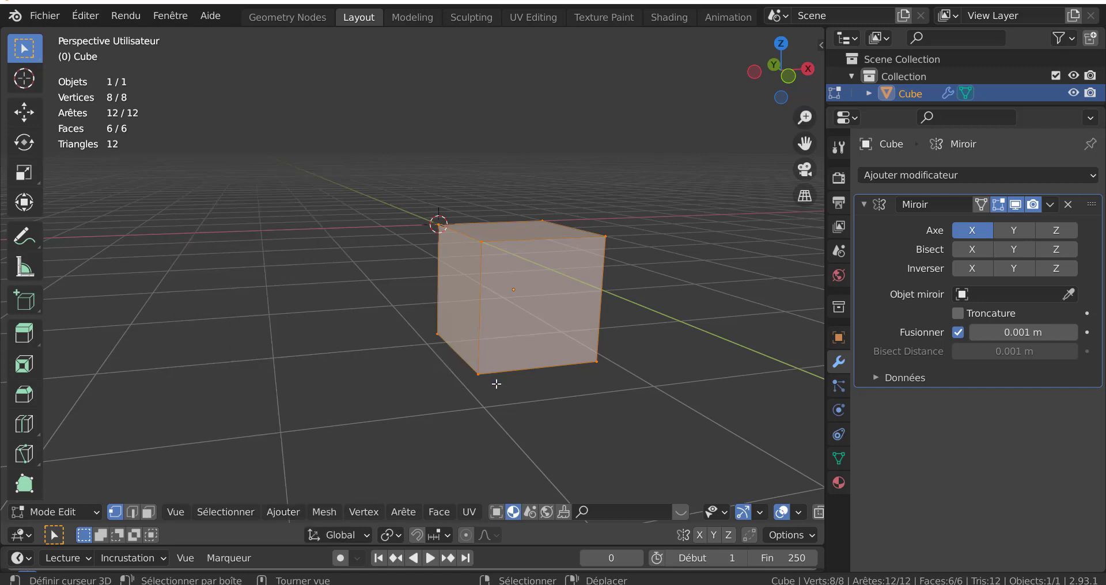
Move the cube's origin to its lower front vertex on the negative X side using Origin to Selected V/F/E
left_click(482, 373)
key("q")
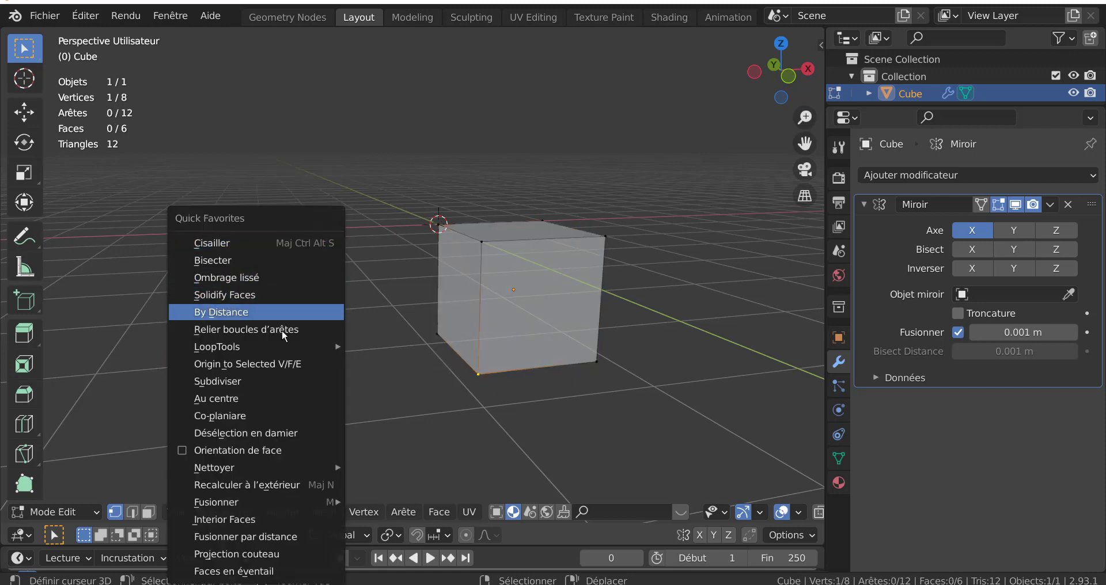
left_click(280, 365)
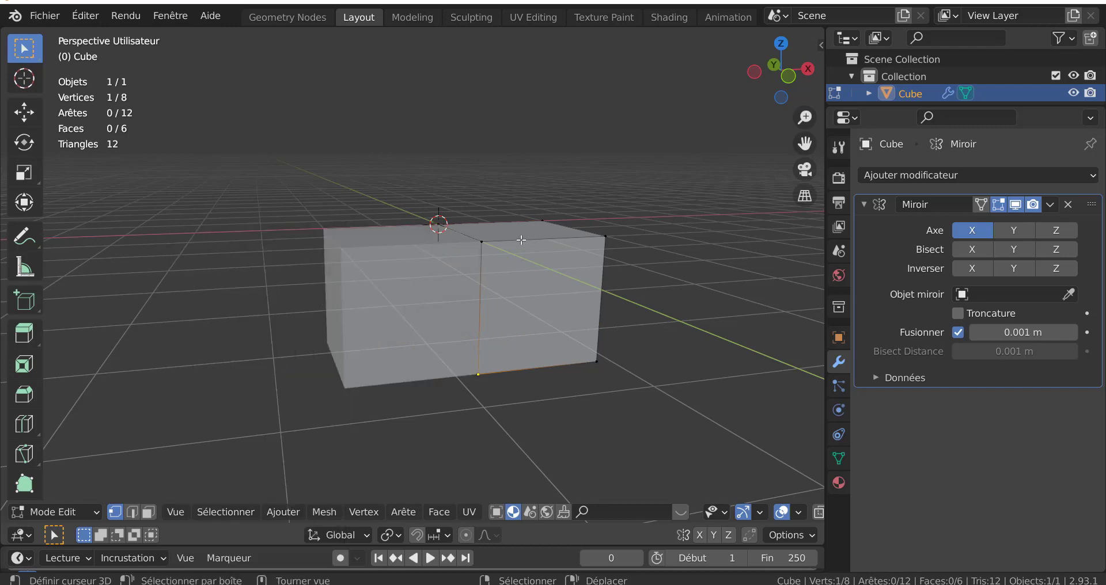
Move the cube's origin to its upper front vertex on the positive X side, and try moving that vertex
left_click(601, 245)
key("q")
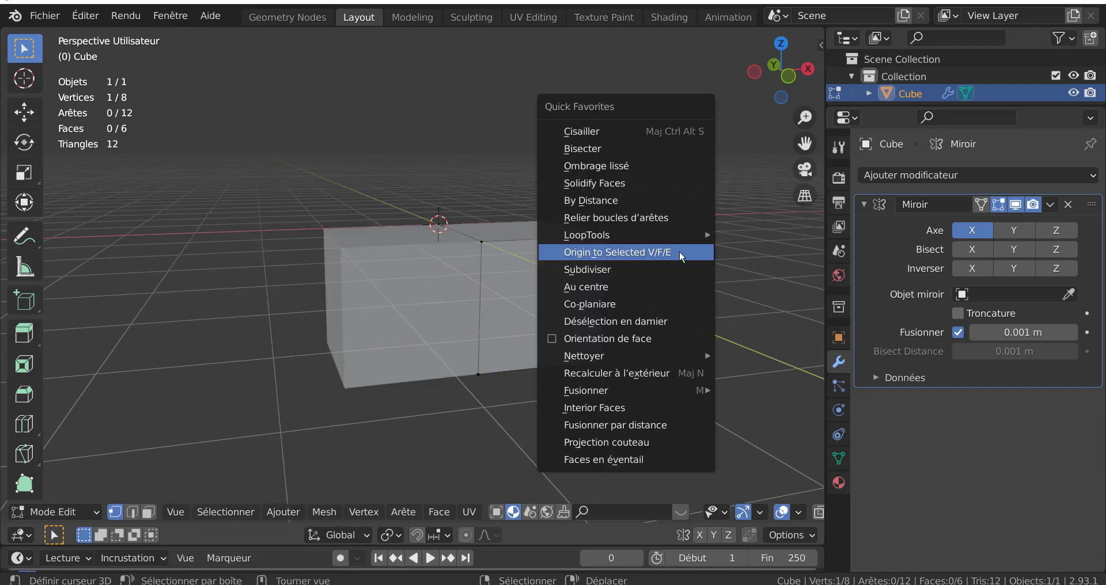
left_click(679, 252)
middle_click_drag(679, 253, 616, 271)
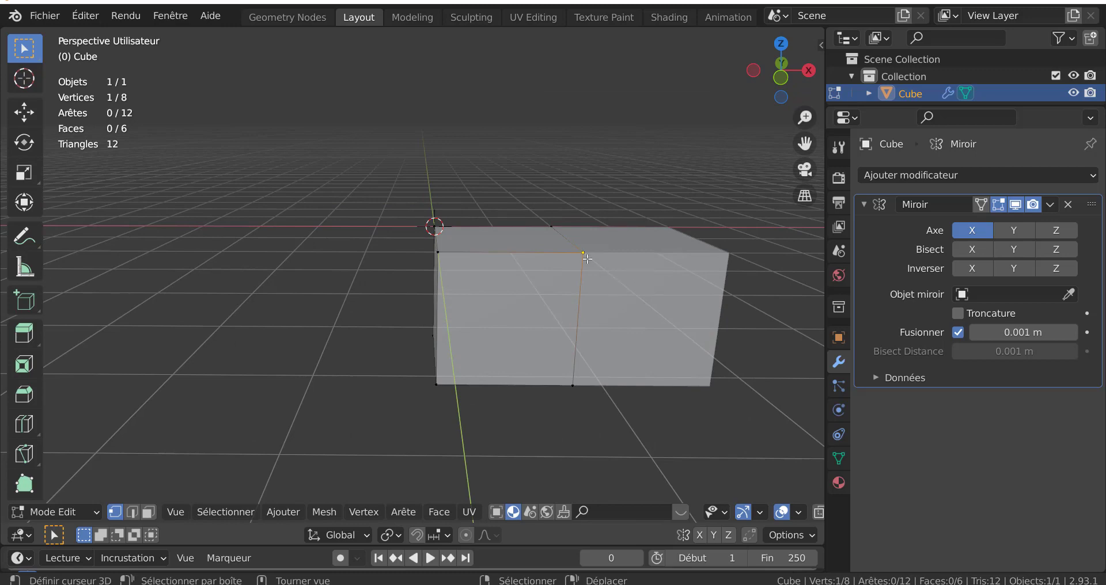
key("g")
key("Escape")
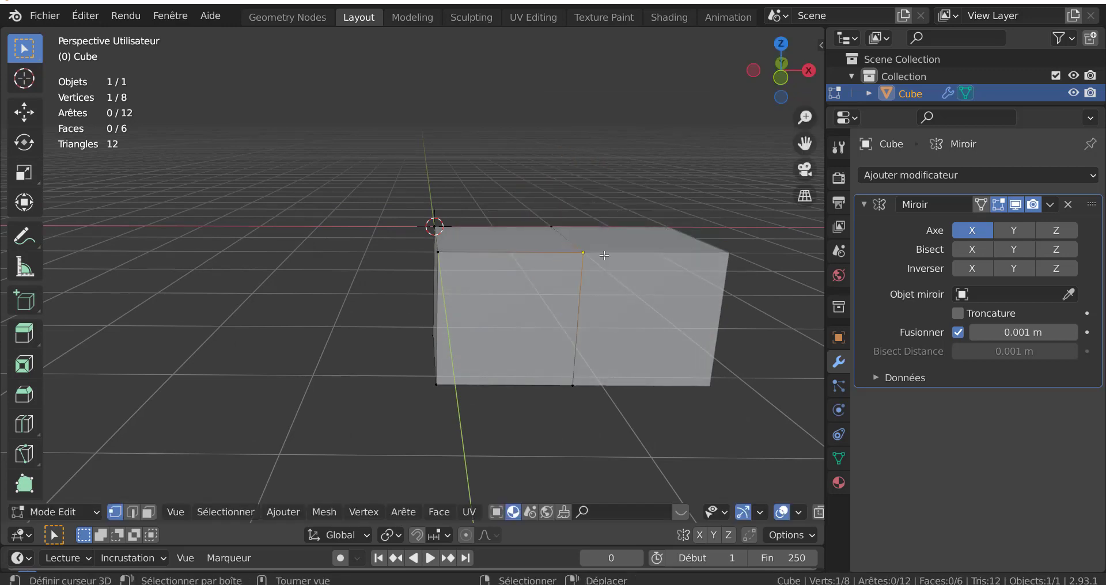
Enable clipping (Troncature) on the Mirror modifier and move the origin to the upper front vertex on the negative X side
left_click(956, 313)
key("g")
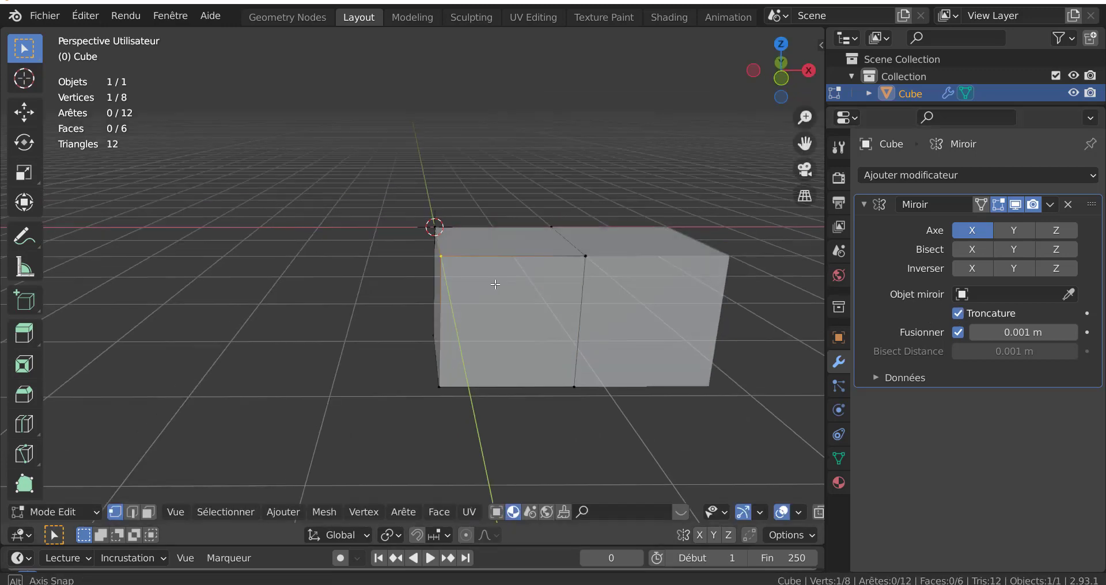
middle_click_drag(496, 284, 547, 288)
key("q")
left_click(485, 287)
Enable the Y and Z axes in the Mirror modifier in addition to X
left_click(1005, 230)
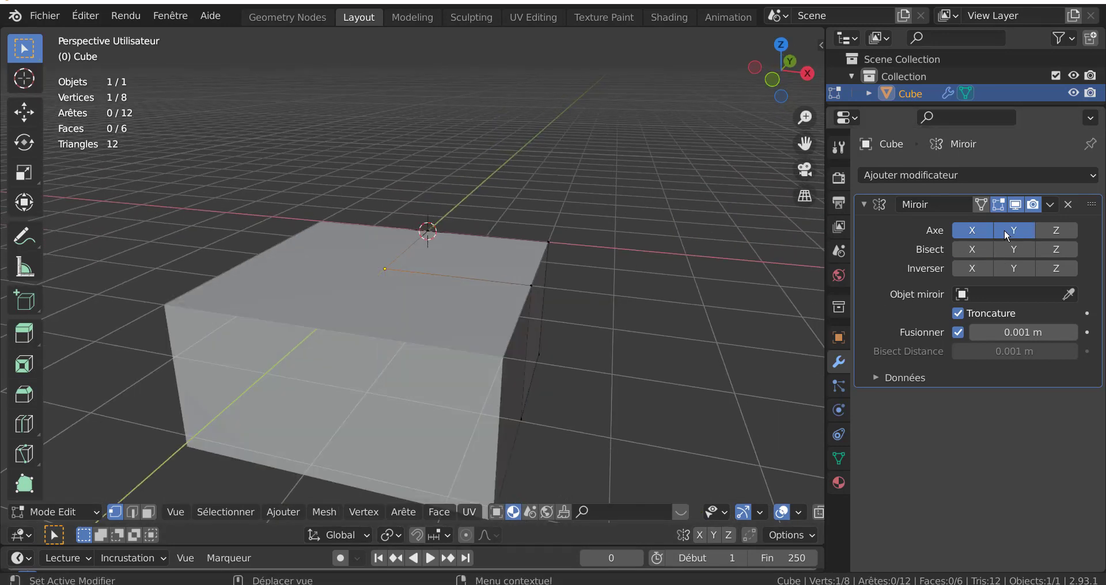
left_click(1059, 231)
middle_click_drag(592, 314, 863, 265)
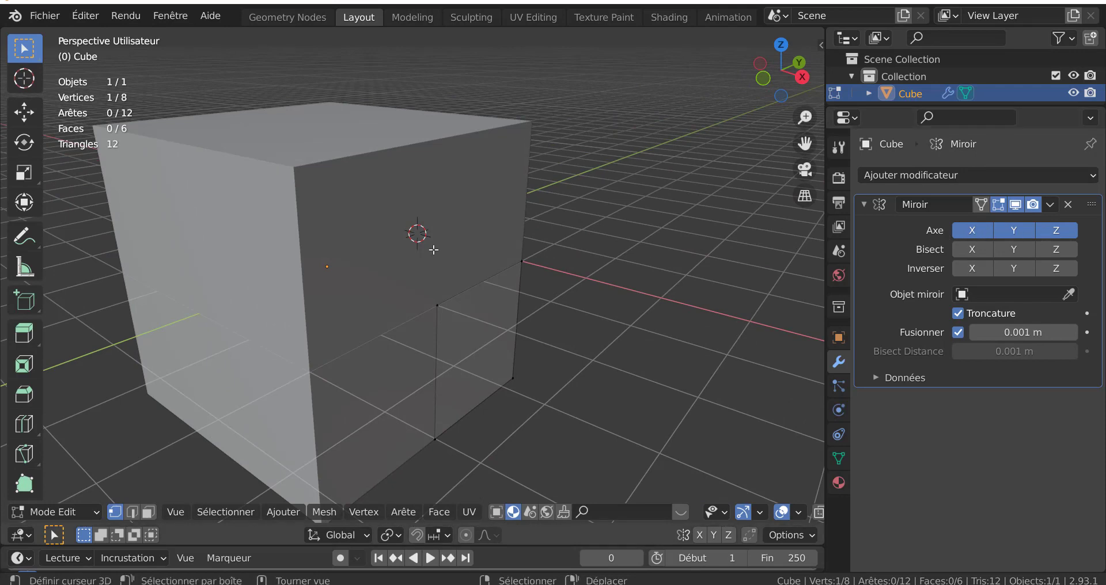
middle_click_drag(337, 247, 370, 316)
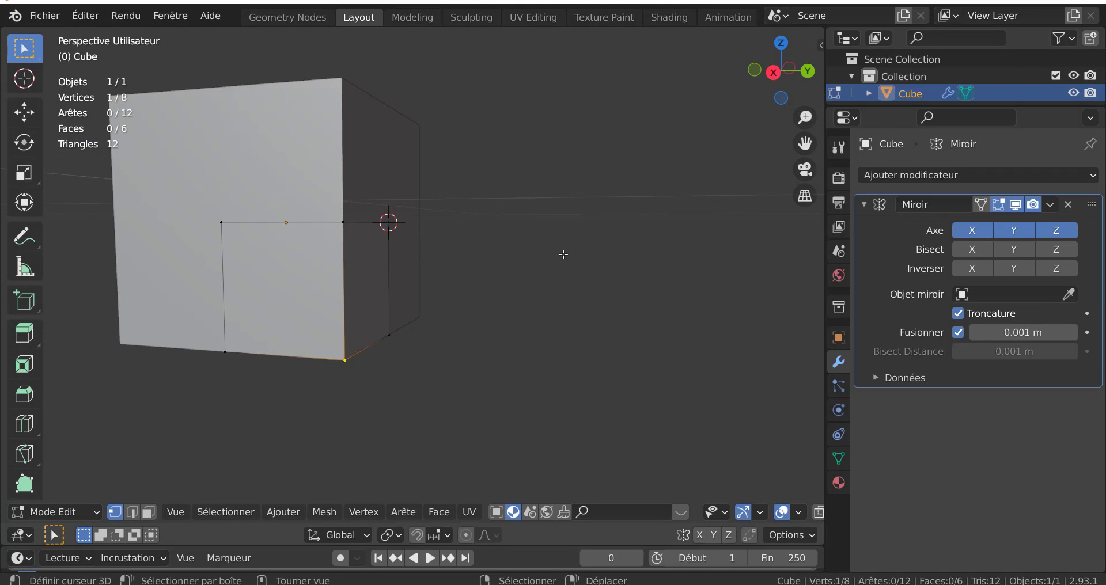
Move the cube's origin to its selected lower rear vertex on the positive X side
key("q")
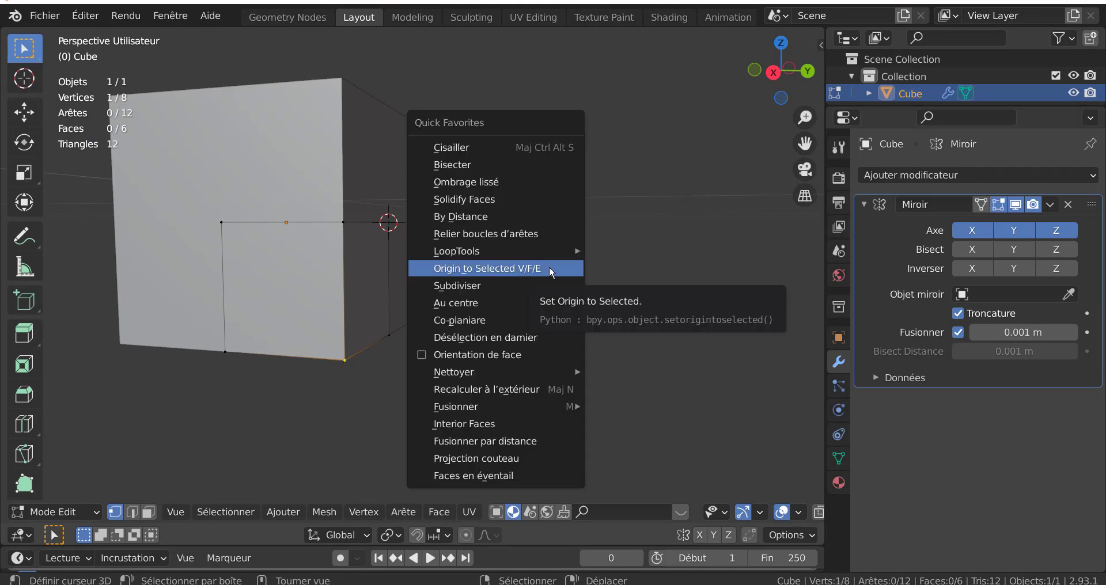
left_click(549, 269)
scroll(547, 267, "down", 3)
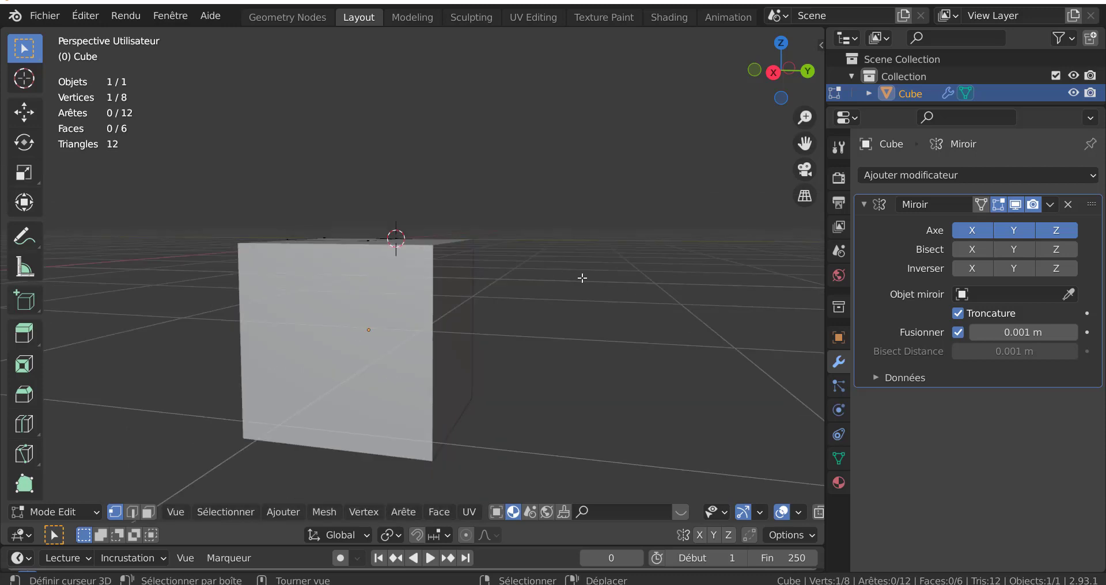
Try moving the cube's vertex at the world origin with all three mirror axes active
middle_click_drag(582, 278, 452, 250)
scroll(455, 247, "up", 3)
right_click(552, 212)
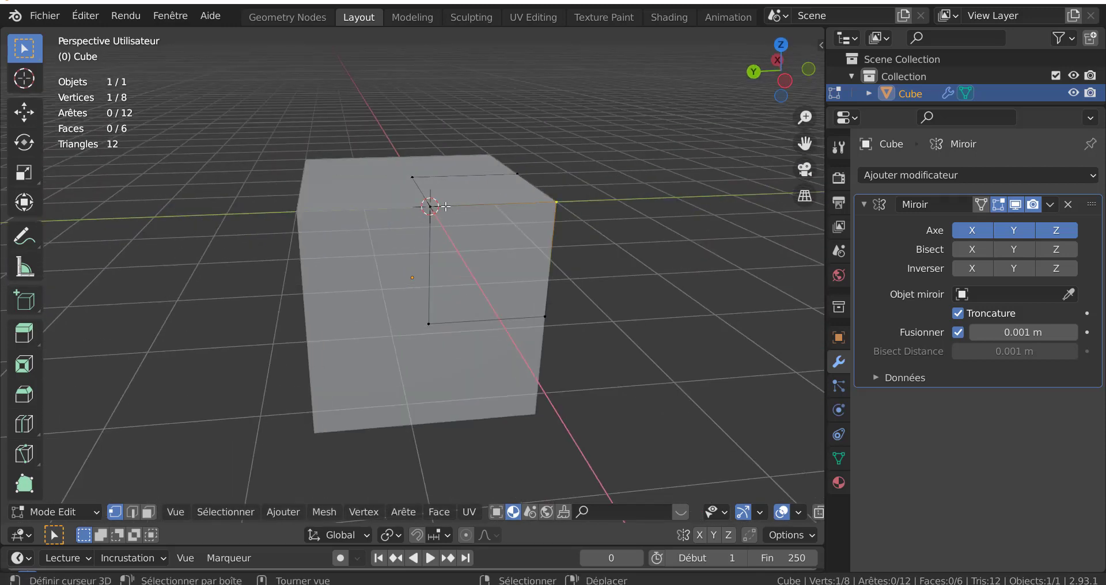
key("g")
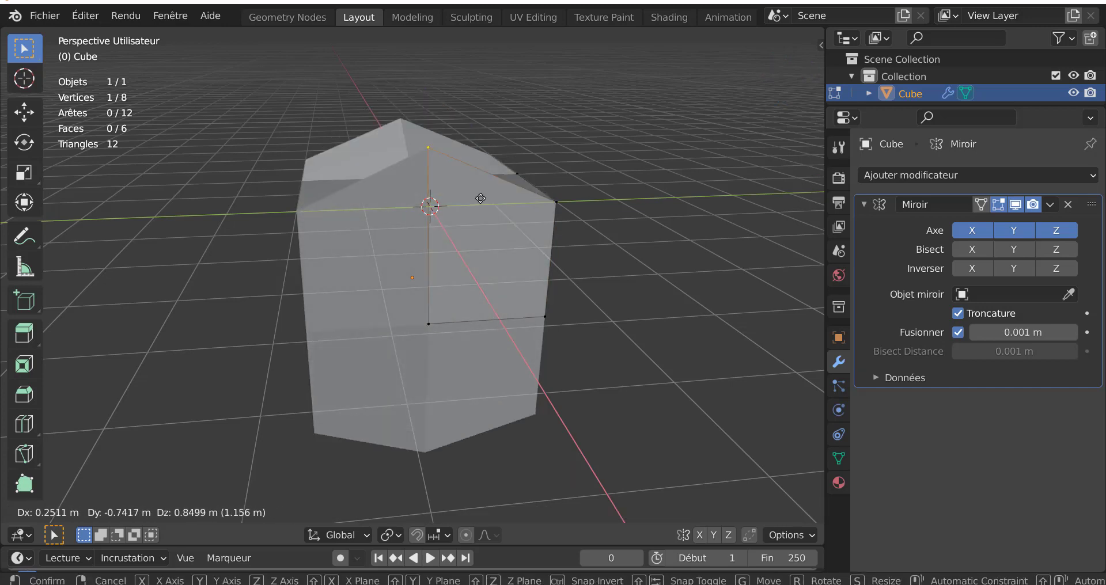
right_click(481, 198)
Disable the Y and Z axes of the Mirror modifier
middle_click_drag(480, 198, 822, 213)
left_click_drag(1013, 233, 1034, 233)
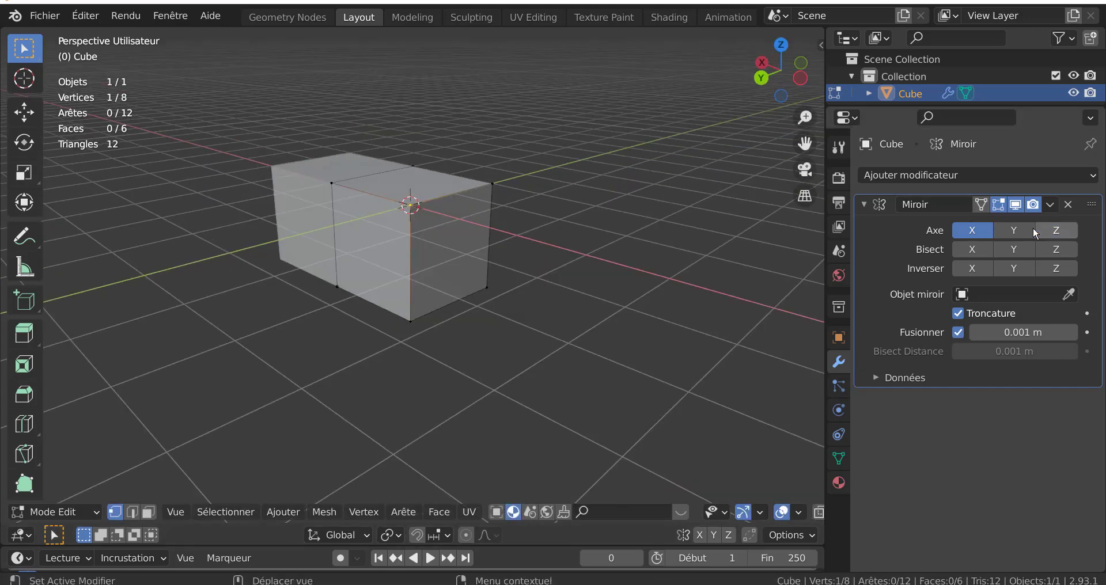
middle_click_drag(510, 267, 641, 269)
middle_click_drag(530, 287, 579, 292)
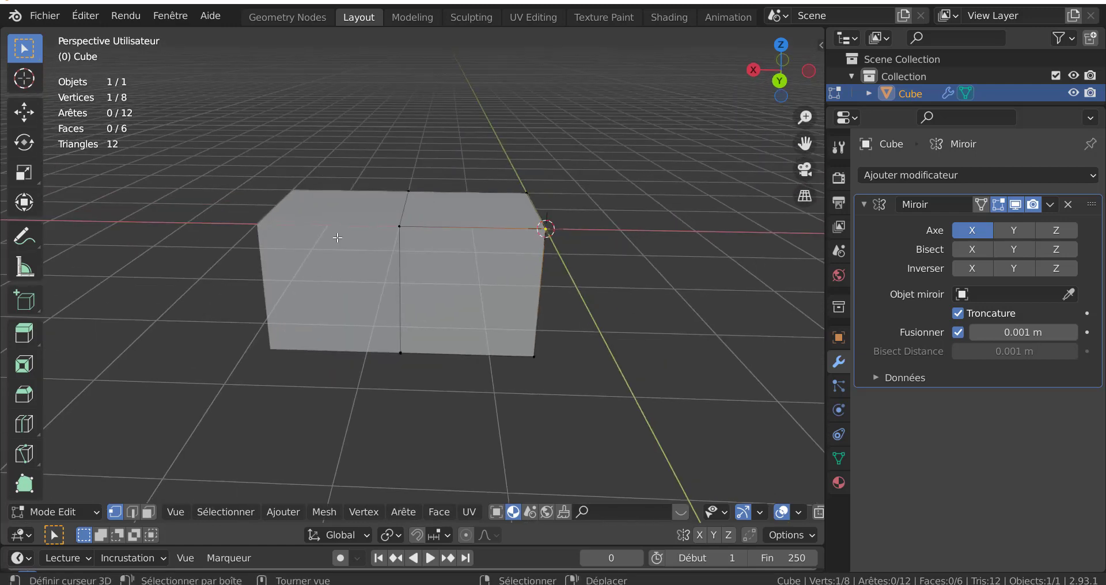
Find Origin to Selected V/F/E through operator search and set the cube's origin to the vertex at the 3D cursor
key("space")
key("F3")
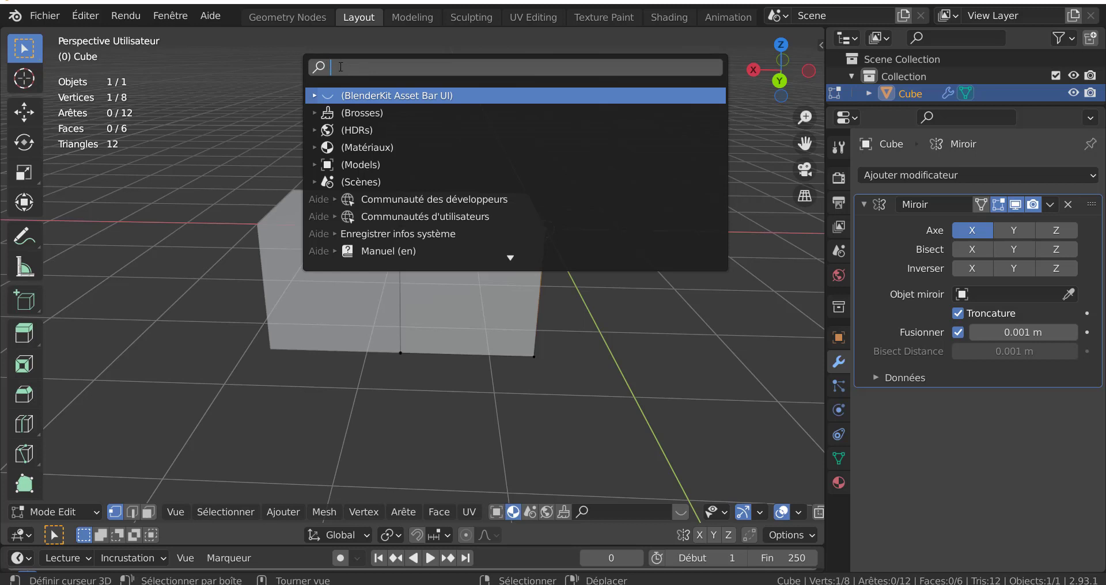
type("or")
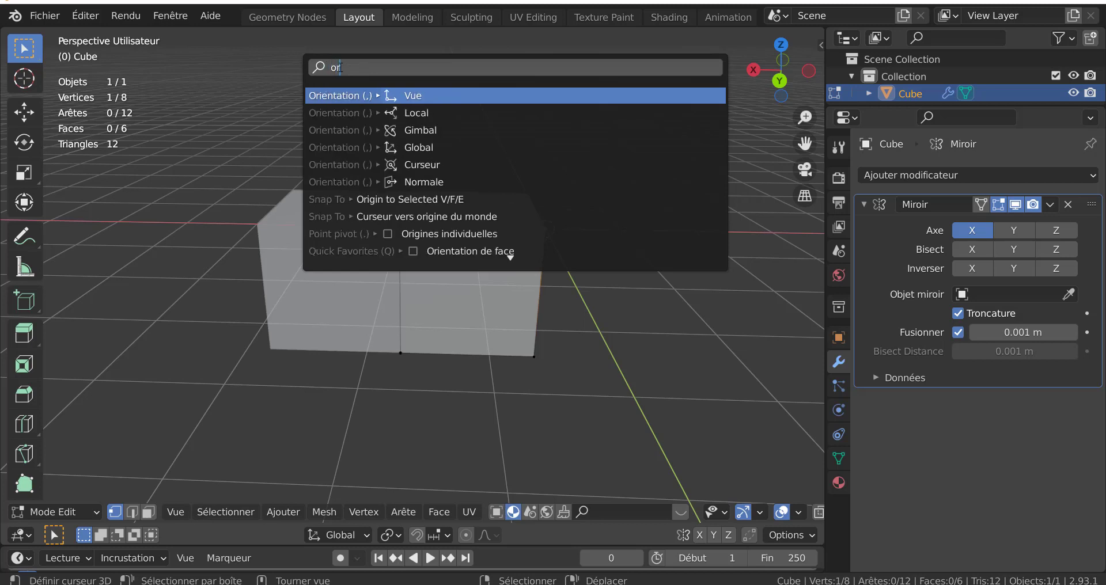
left_click(406, 200)
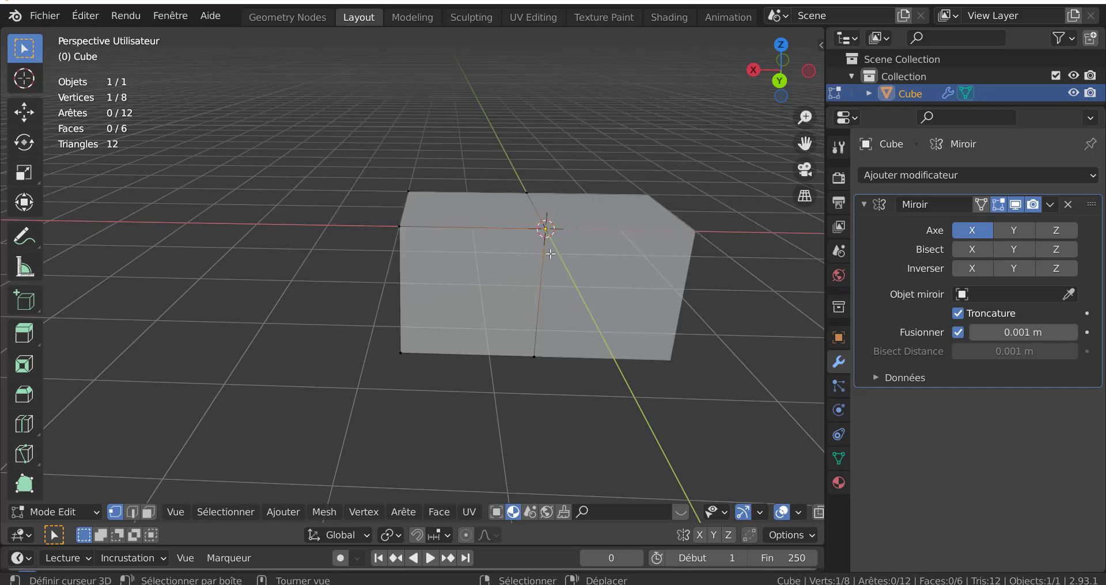
Move the origin to the upper positive X vertex nearest the view, and from there to the far upper vertex on the negative X side
left_click(406, 236)
key("F3")
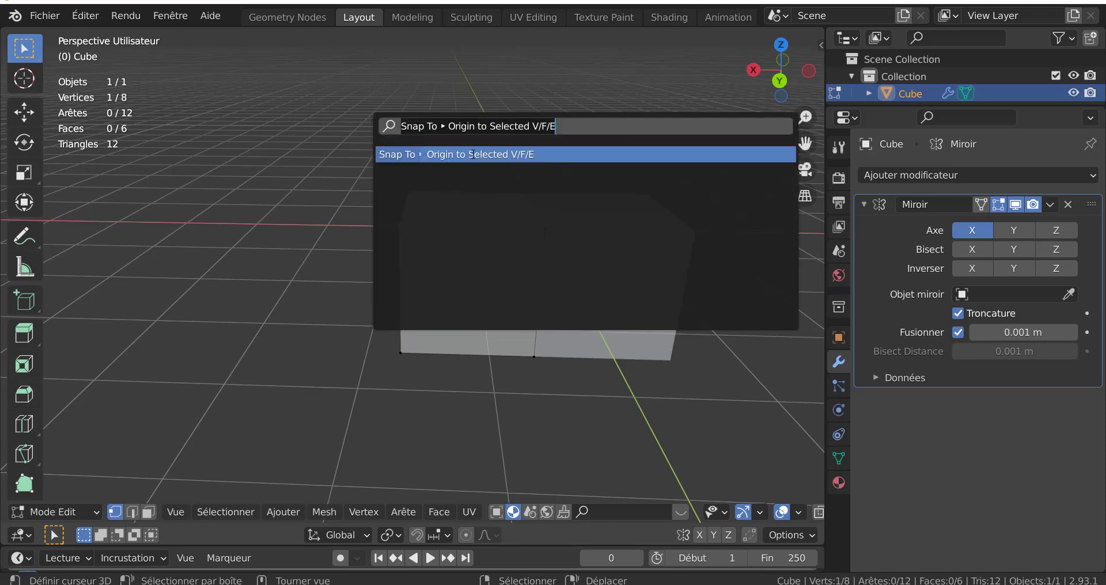
left_click(476, 154)
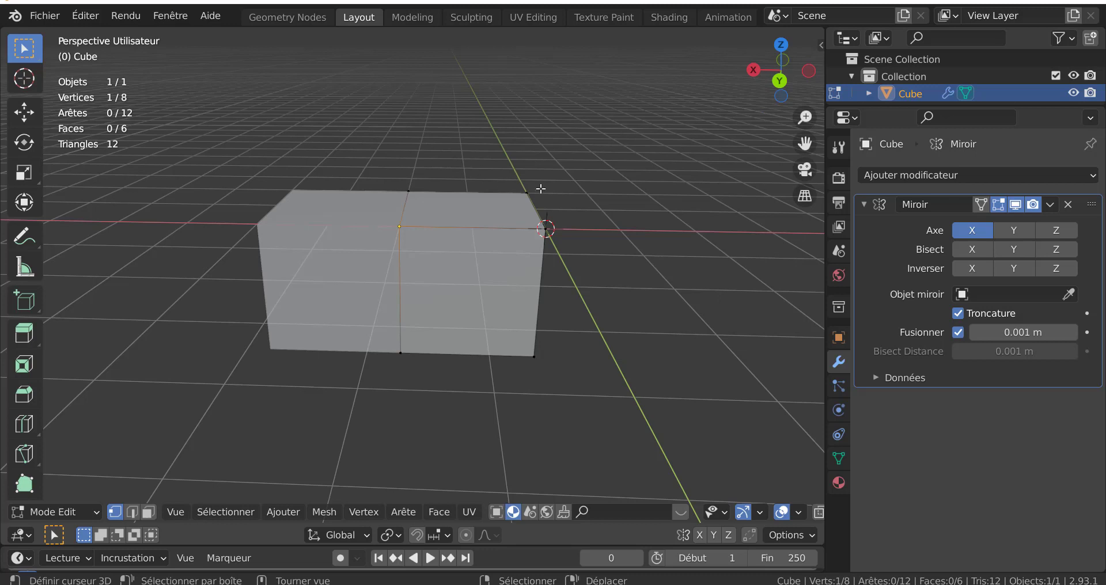
key("F3")
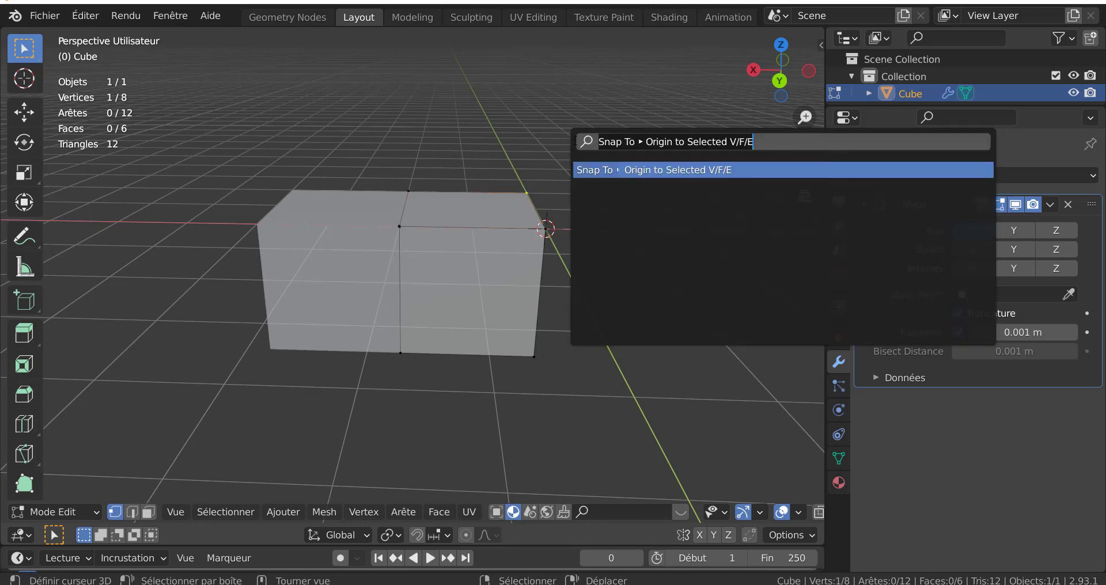
left_click(624, 171)
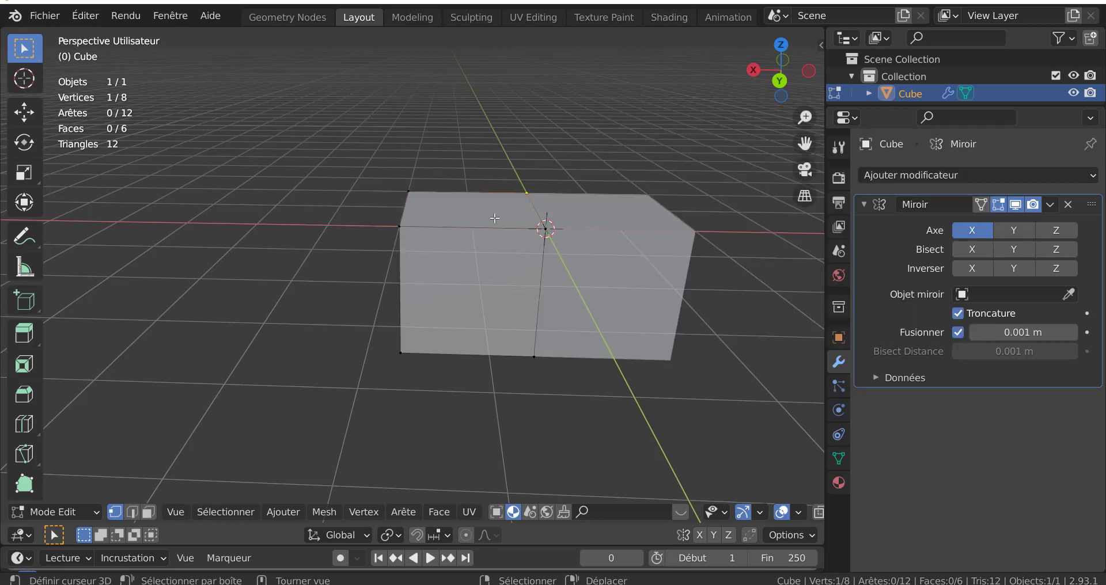
Set the cube's origin back to the upper positive X vertex nearest the view using Origin to Selected V/F/E
left_click(408, 228)
key("F3")
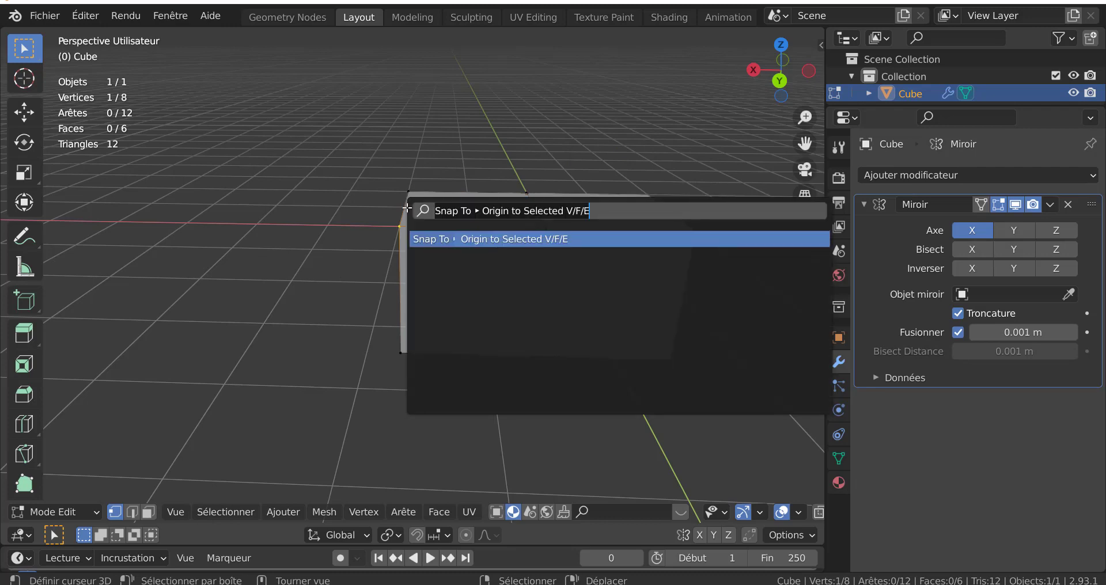
left_click(449, 239)
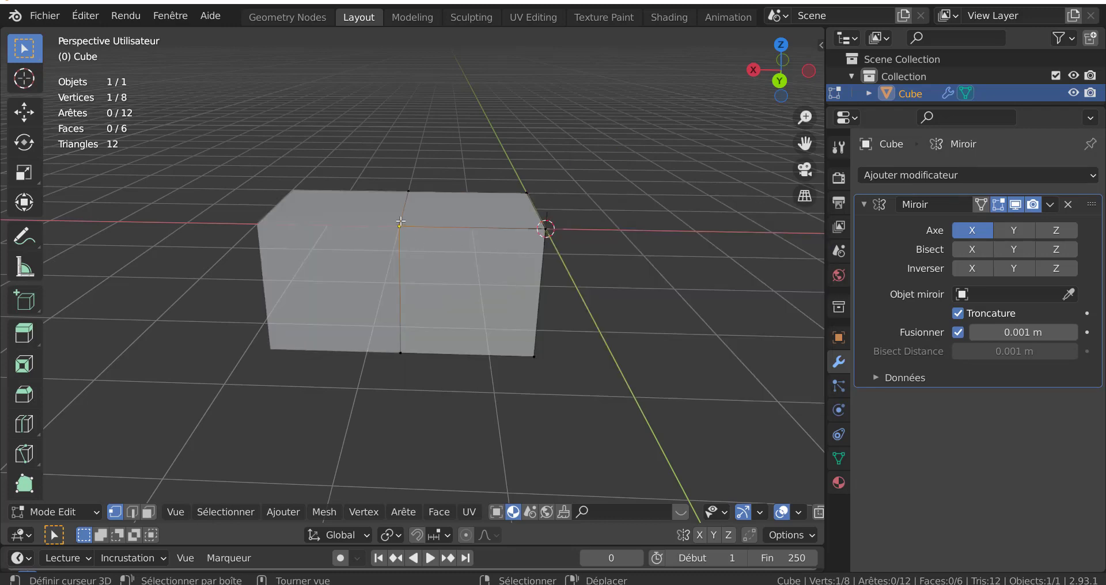
Move the selected upper vertex along the mirror plane toward the opposite side of the cube's top
key("g")
left_click(386, 168)
middle_click_drag(385, 168, 338, 256)
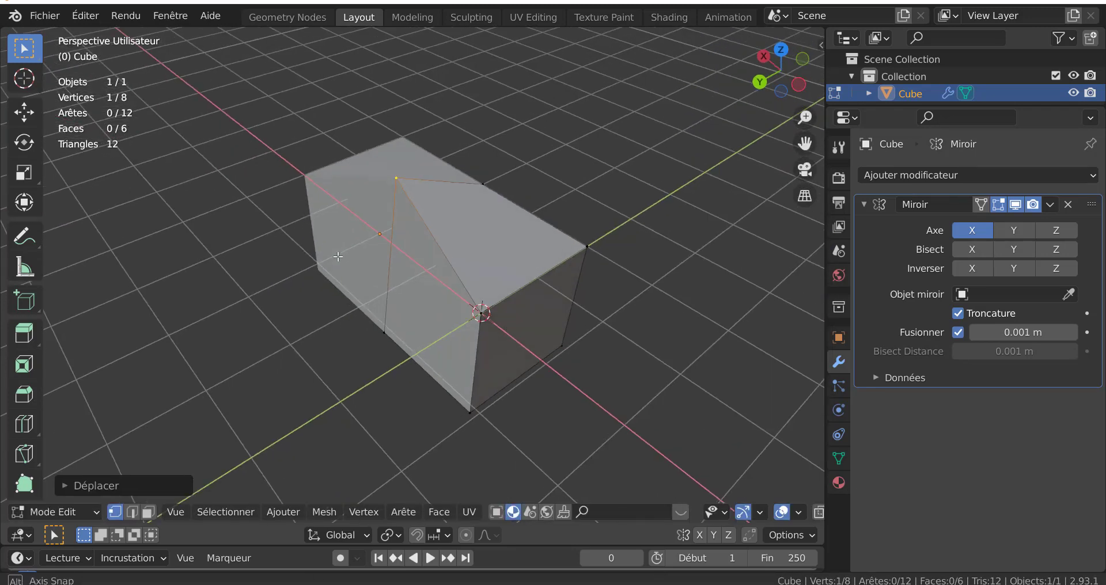
Disable clipping on the Mirror modifier and move the whole mesh along the global X axis away from the mirror plane
middle_click_drag(439, 285, 553, 265)
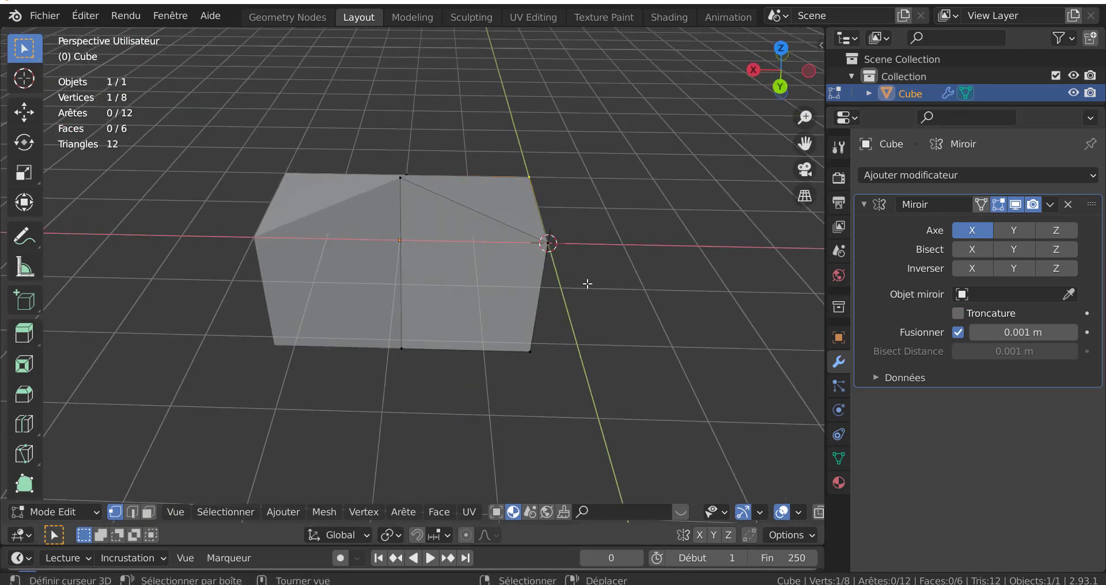
key("a")
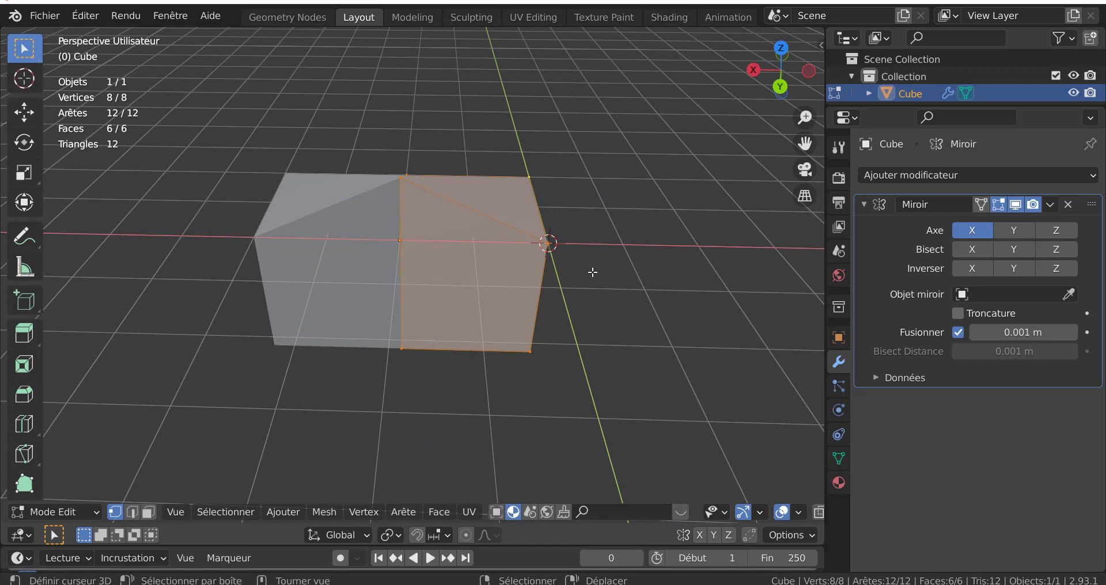
key("g")
key("x")
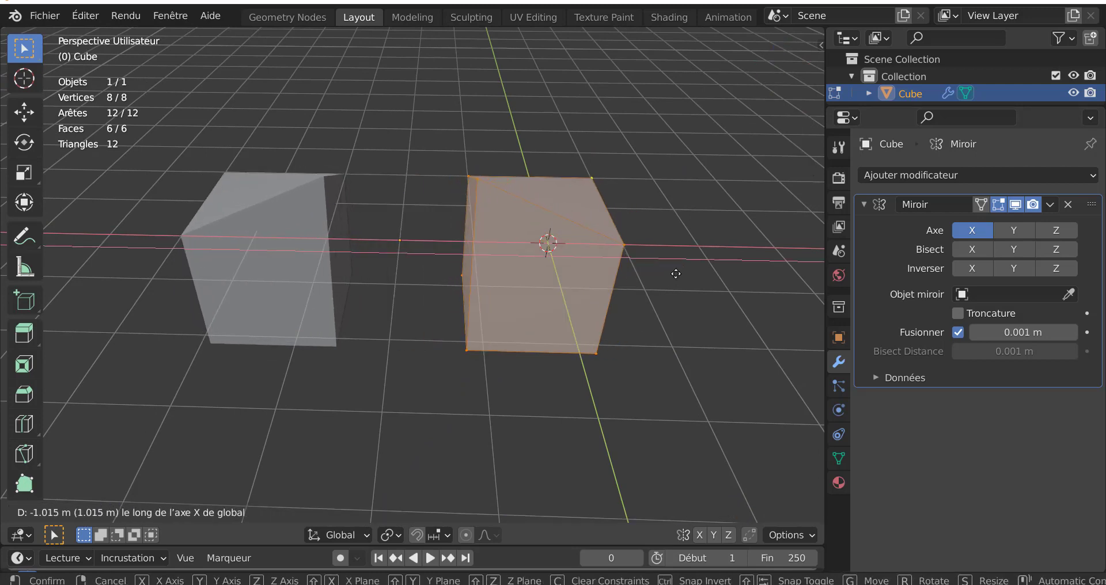
left_click(656, 271)
middle_click_drag(574, 285, 527, 255)
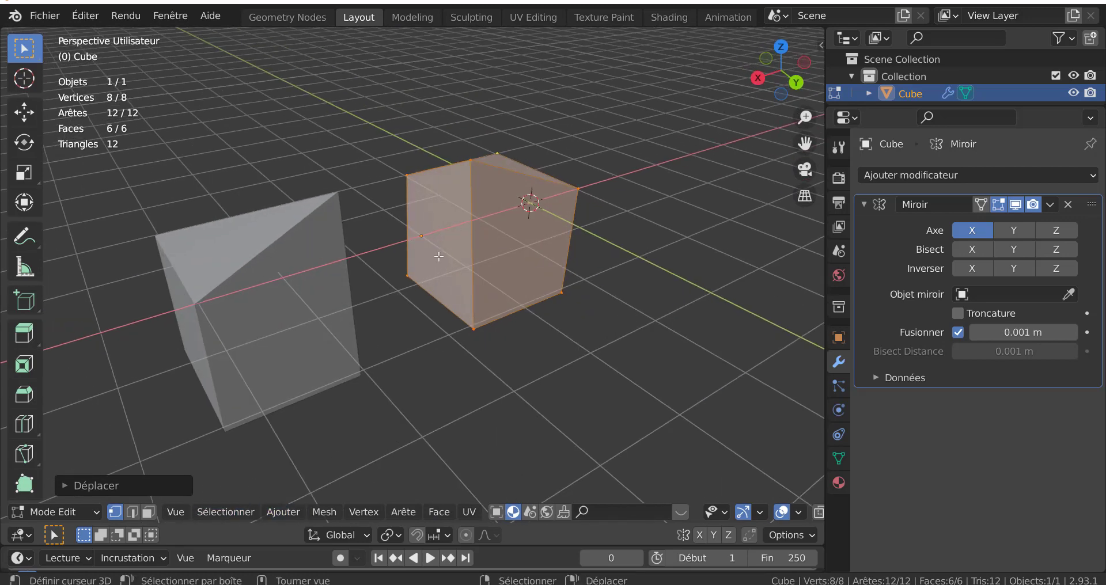
Inset the cube's side face that faces the mirror plane by about 0.26 m
key("Tab")
key("Tab")
key("alt+a")
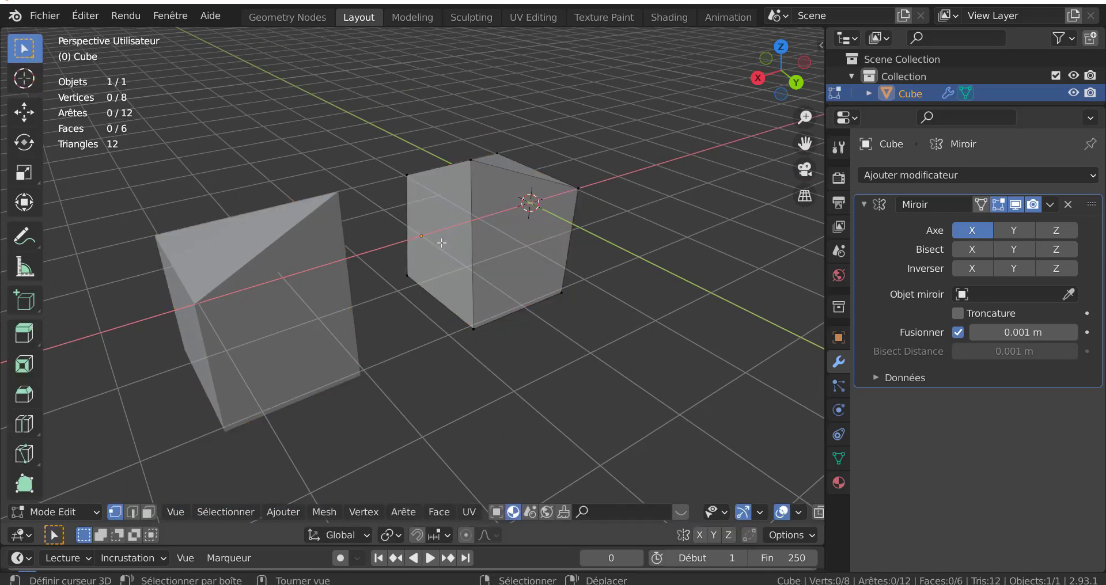
key("3")
left_click(446, 231)
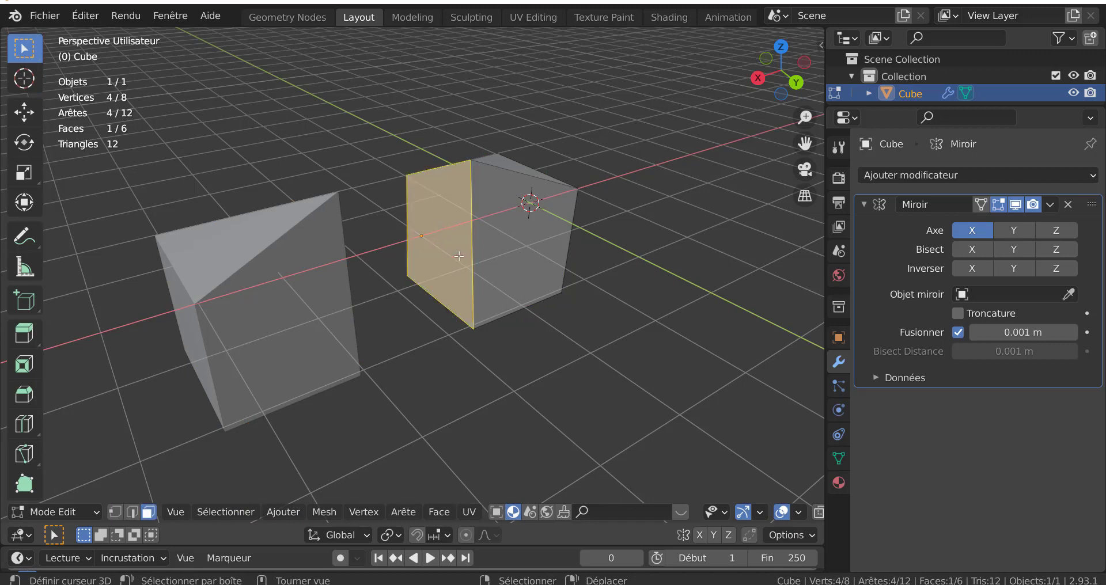
key("i")
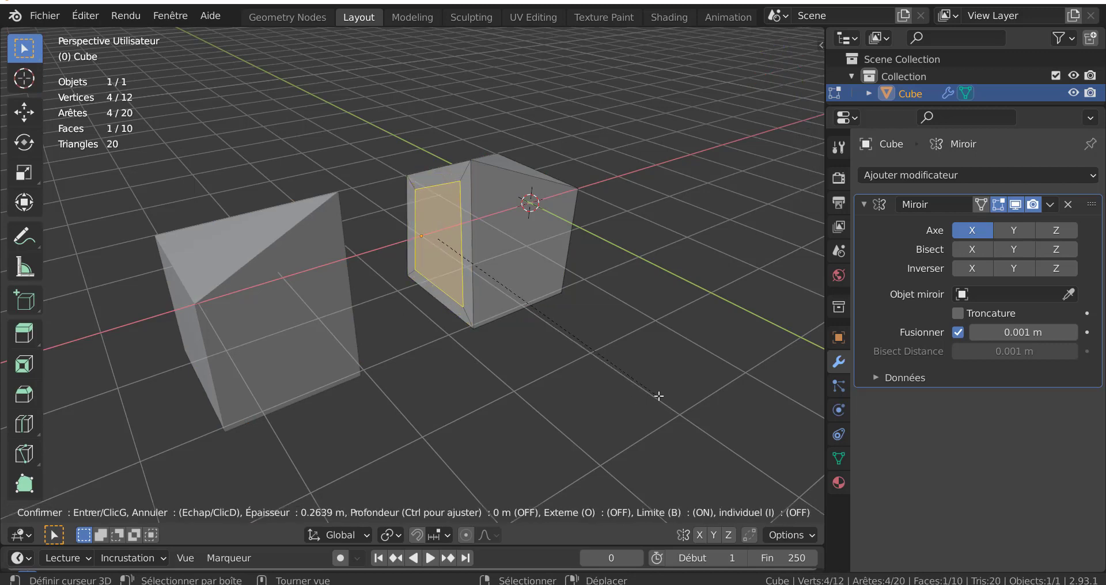
left_click(657, 394)
Extrude the inset face in place without displacement and enable clipping on the Mirror modifier
middle_click_drag(619, 394, 577, 395)
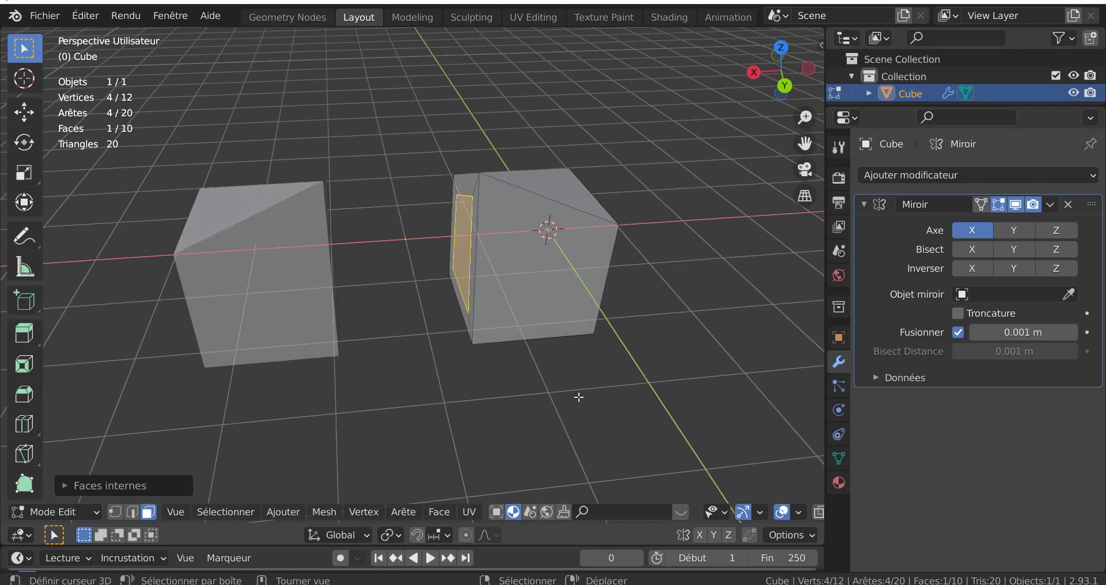
key("e")
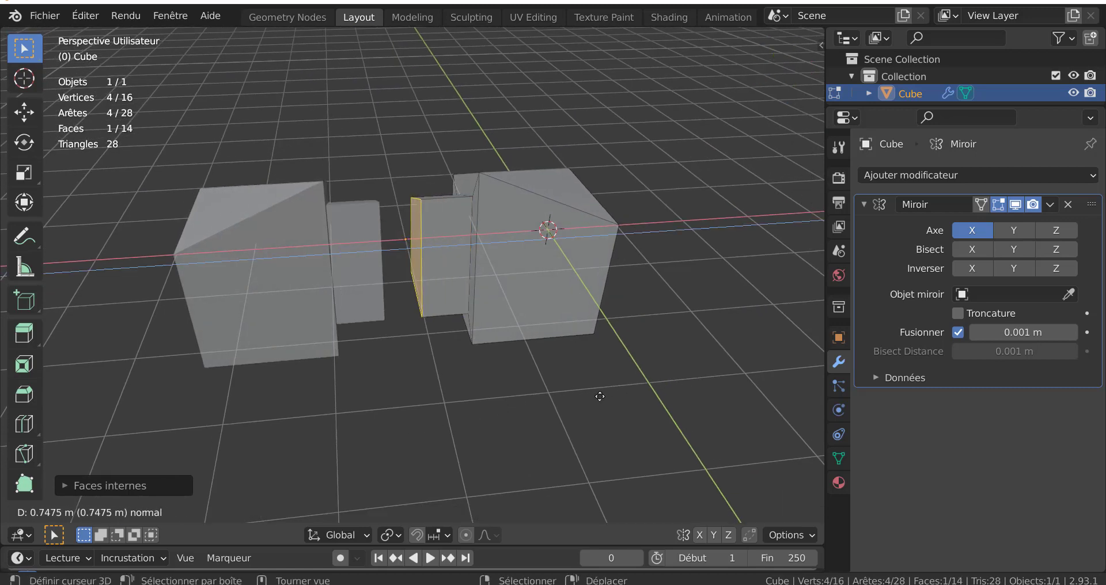
key("Escape")
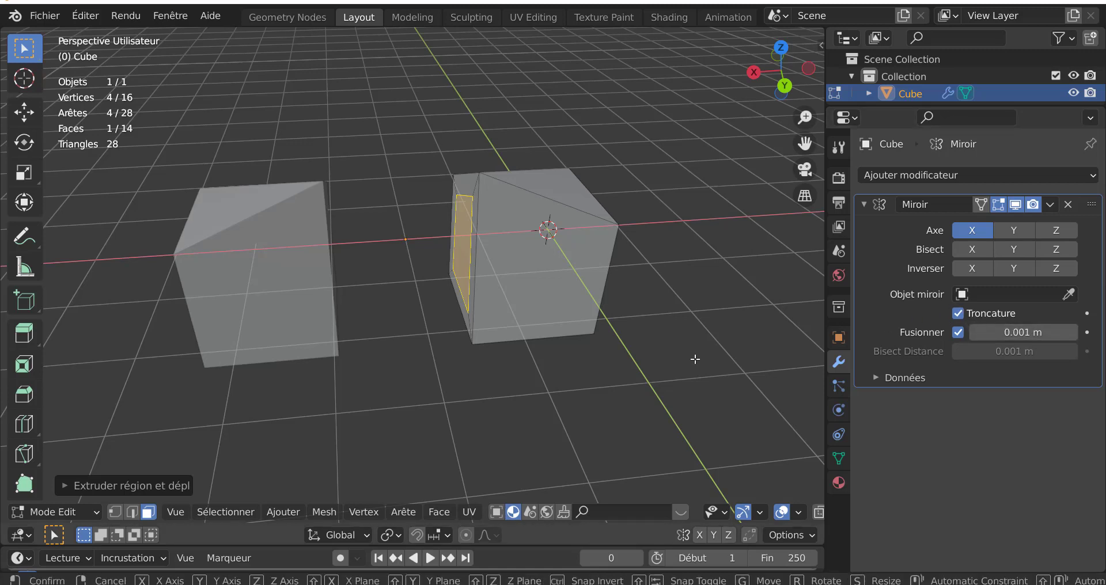
Try to move the extruded face along the global X axis to the mirror plane with clipping enabled
key("e")
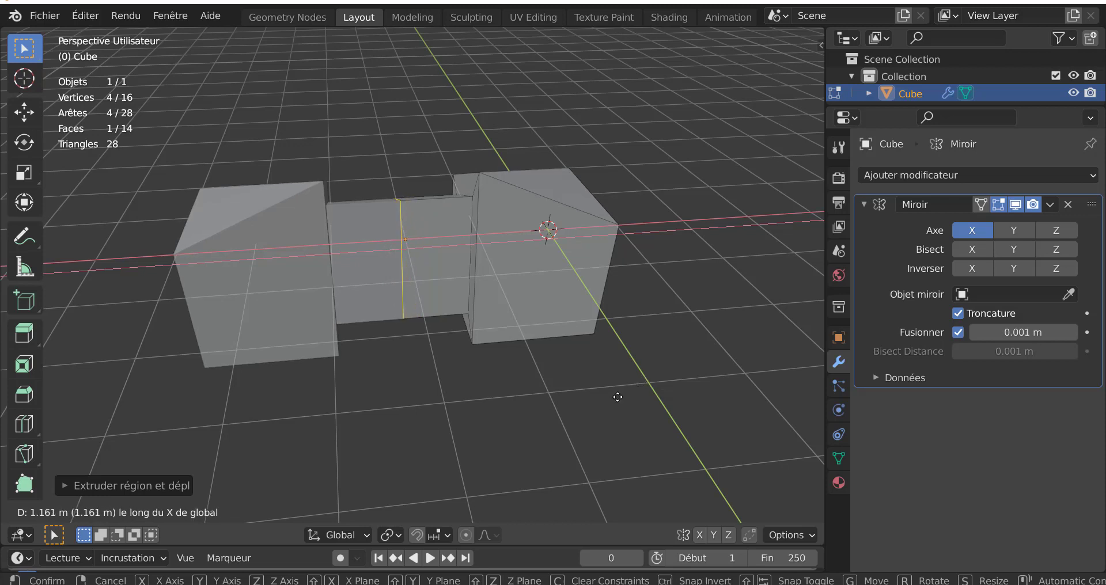
right_click(663, 387)
middle_click_drag(674, 386, 637, 395)
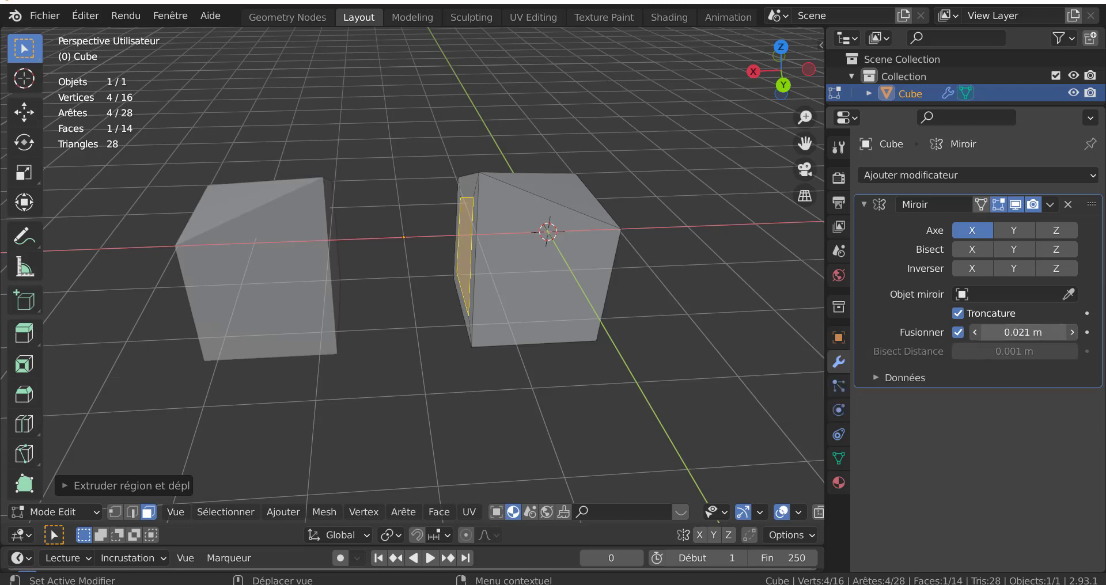
Set the Mirror modifier's merge distance to 0.084 m and try moving the extruded face along X in the back orthographic view
left_click_drag(1022, 332, 1042, 333)
key("KP_1")
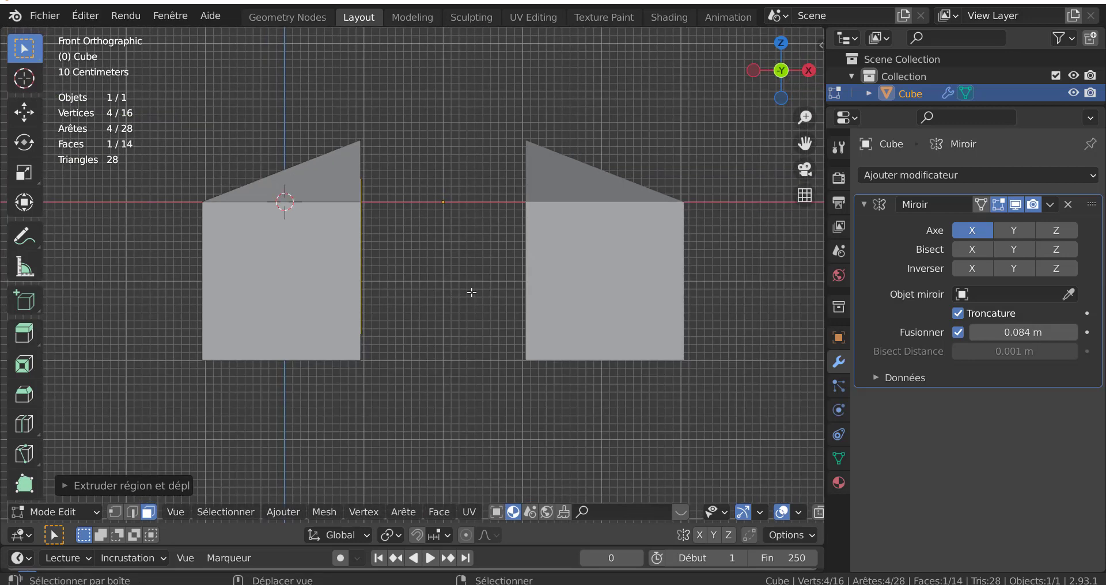
key("ctrl+KP_3")
key("ctrl+KP_1")
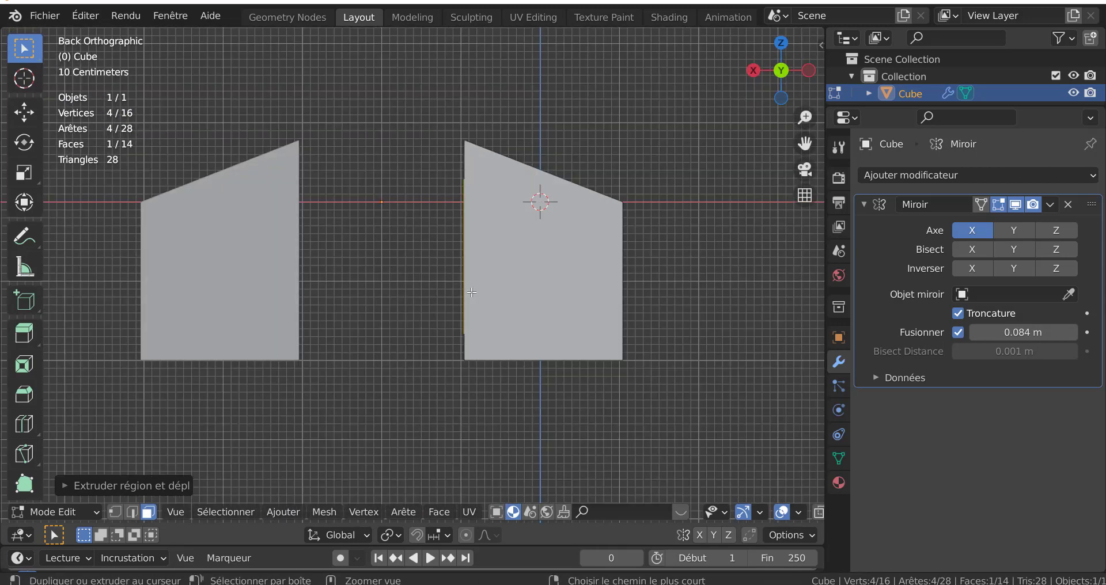
middle_click_drag(588, 301, 631, 305, "shift")
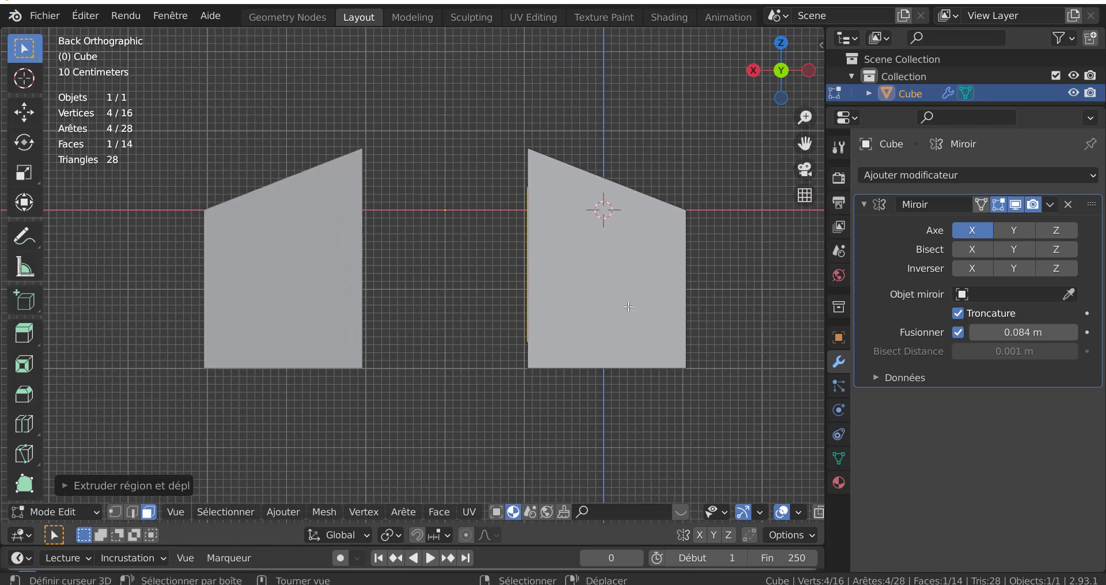
key("e")
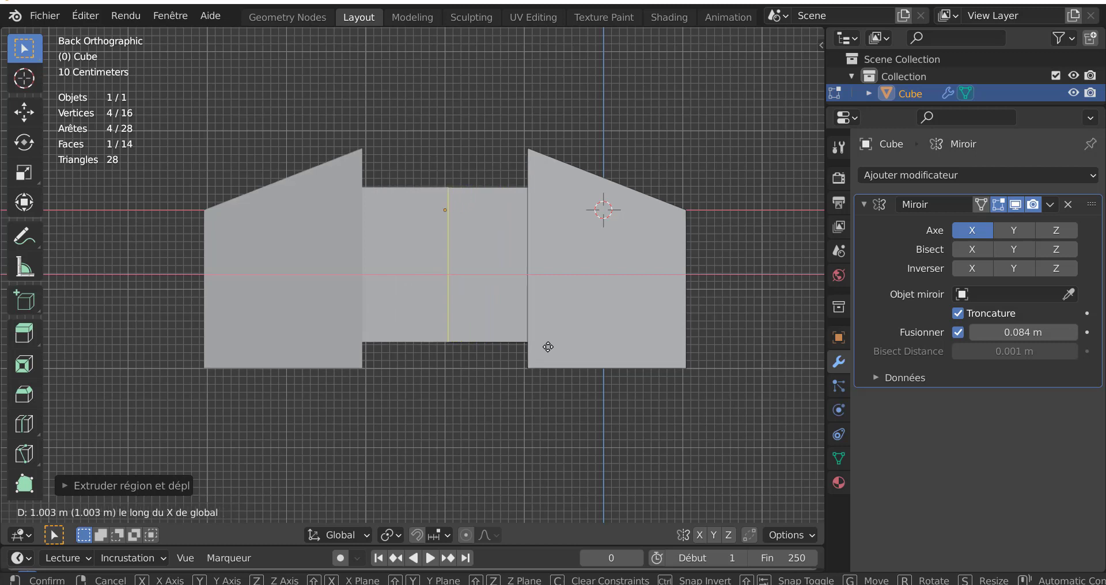
right_click(549, 347)
Set the Mirror modifier's merge distance to 1 m and move the extruded face along global X onto the mirror plane
left_click_drag(981, 336, 1066, 337)
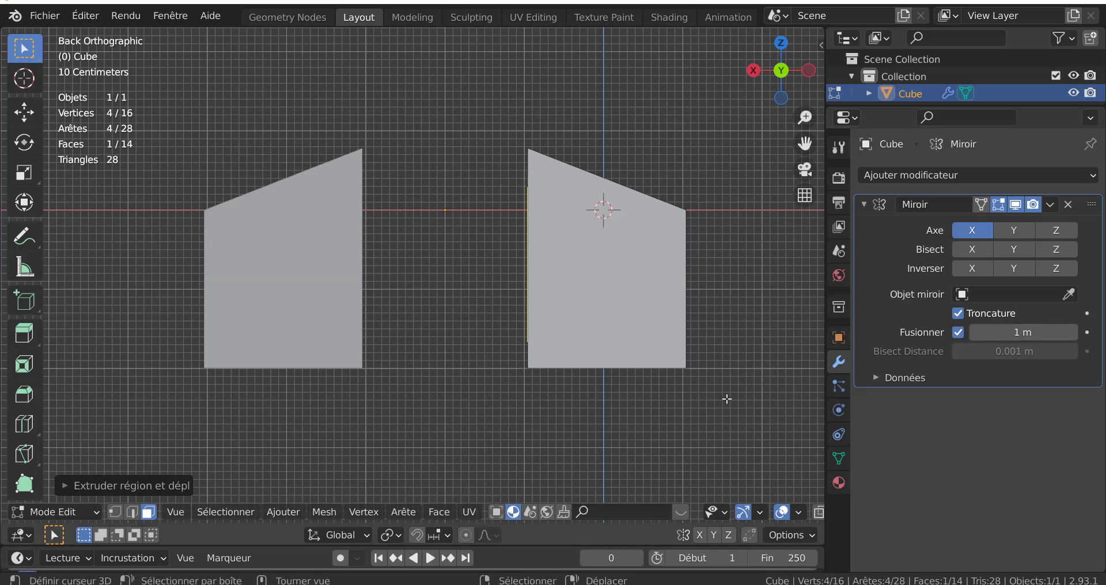
key("g")
key("x")
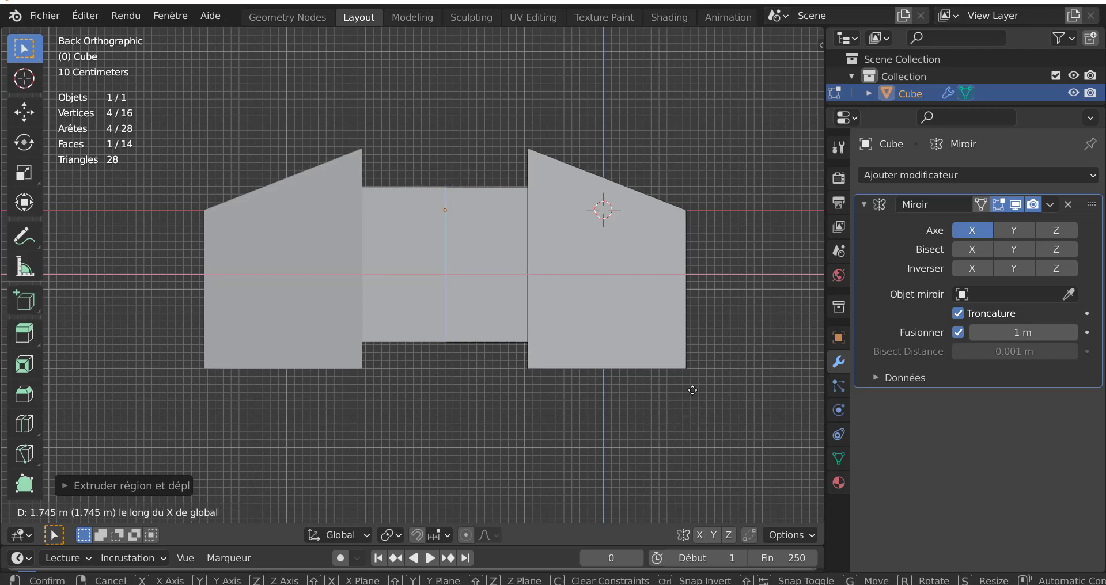
left_click(257, 423)
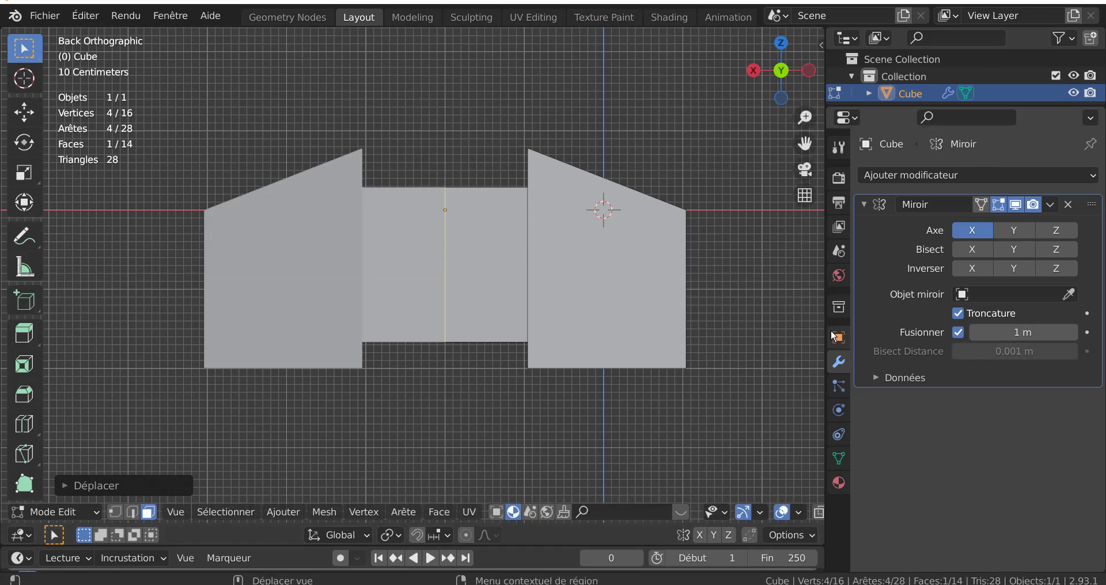
Temporarily hide the front face of the connecting block to examine its interior at the mirror plane, and reveal it again
middle_click_drag(622, 345, 488, 296)
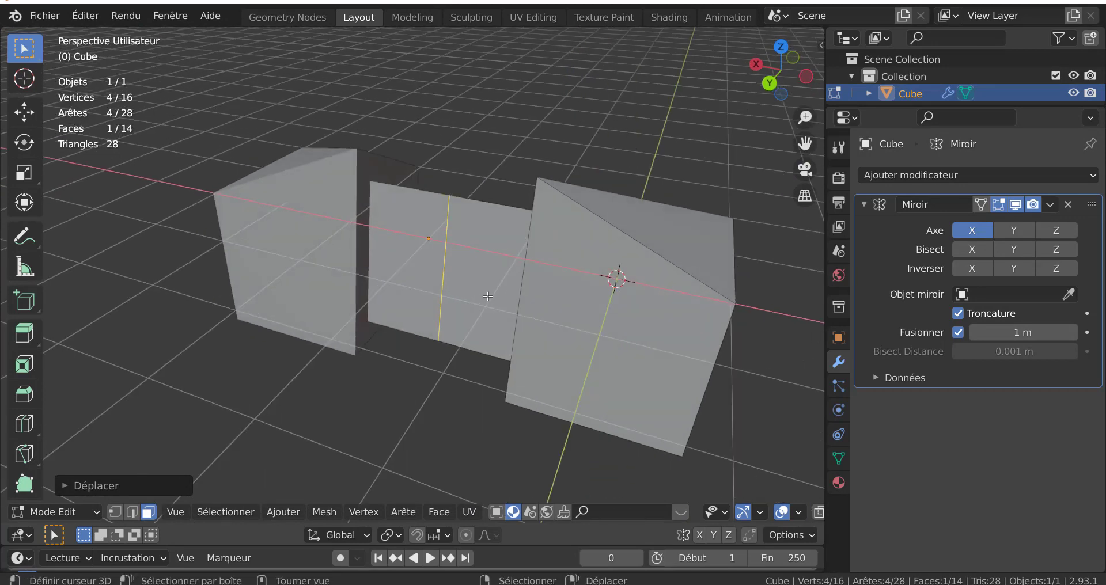
left_click(491, 291)
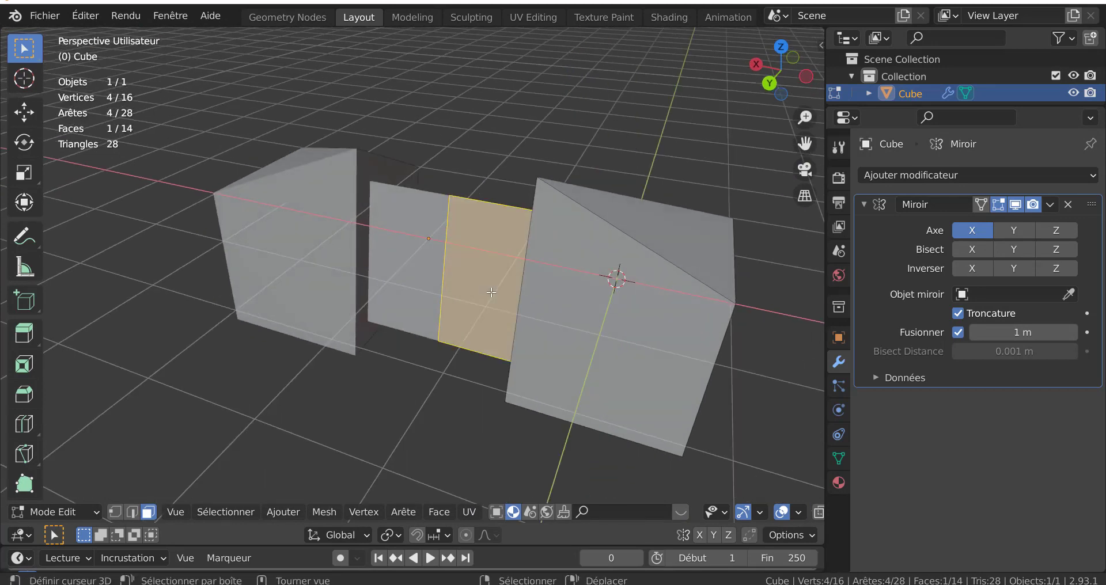
key("h")
middle_click_drag(490, 292, 506, 277)
key("alt+h")
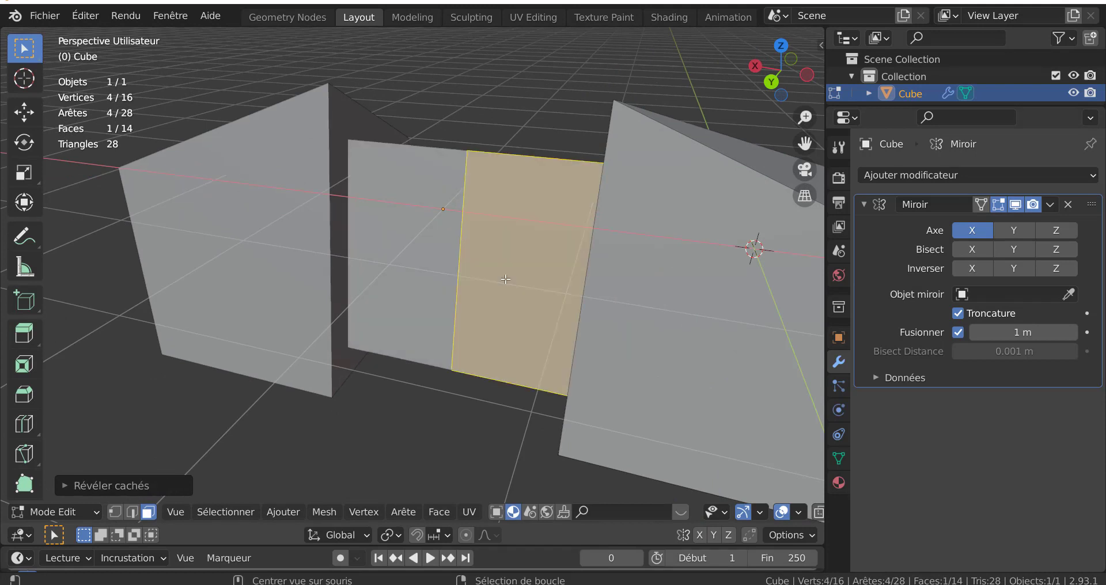
left_click(519, 269)
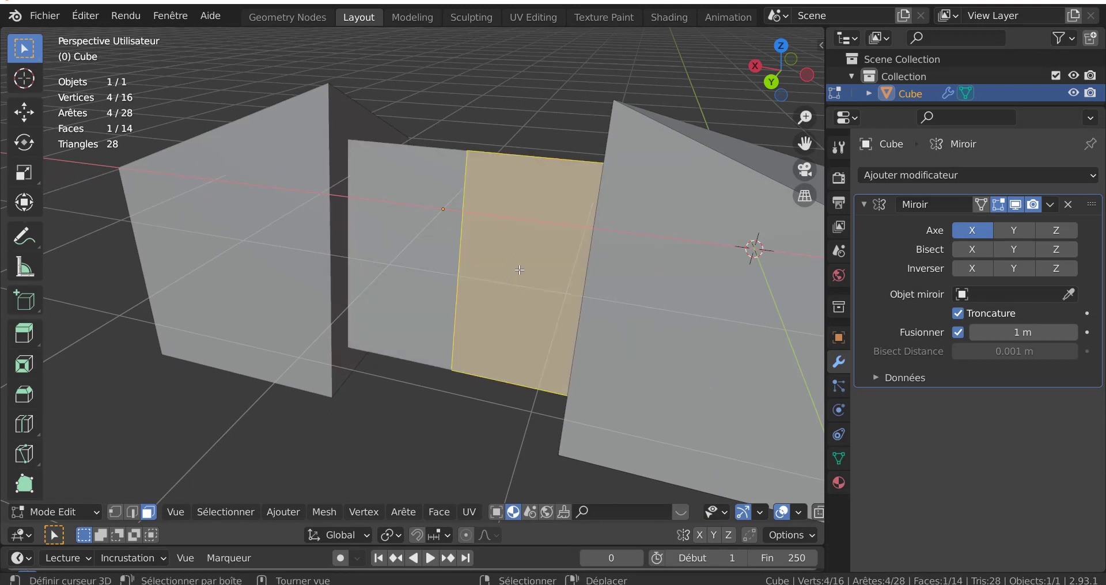
key("h")
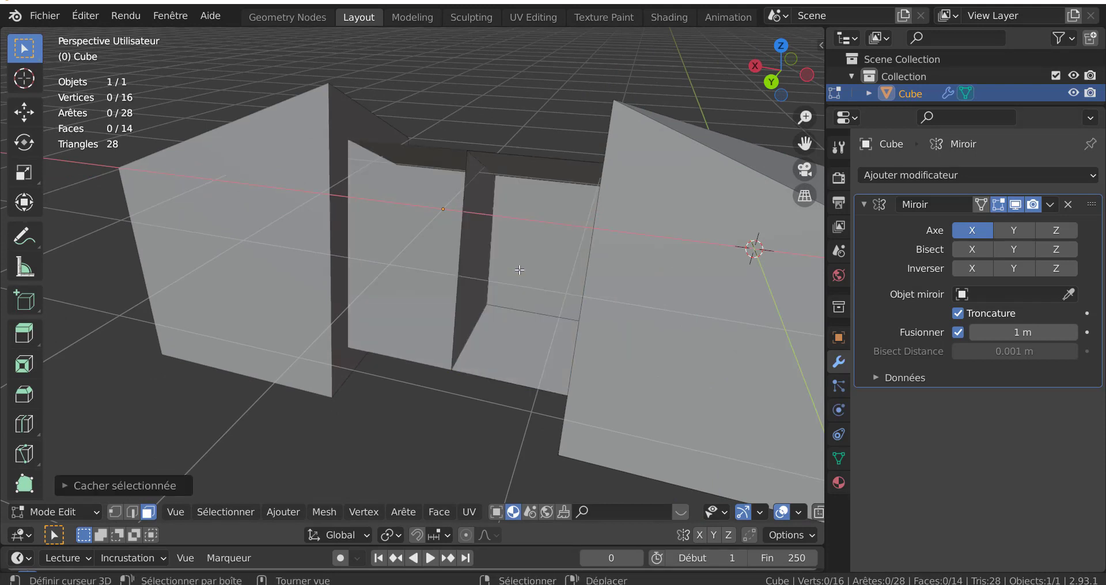
mouse_move(526, 279)
middle_mouse_down()
mouse_move(524, 269)
mouse_move(531, 289)
middle_mouse_up()
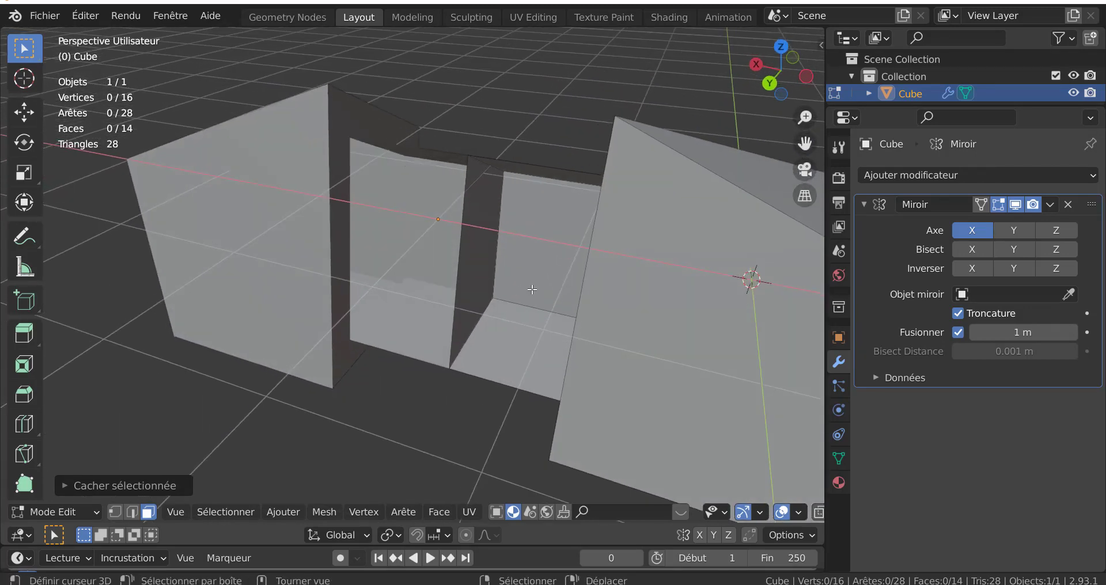
key("alt+h")
middle_click_drag(530, 291, 578, 309)
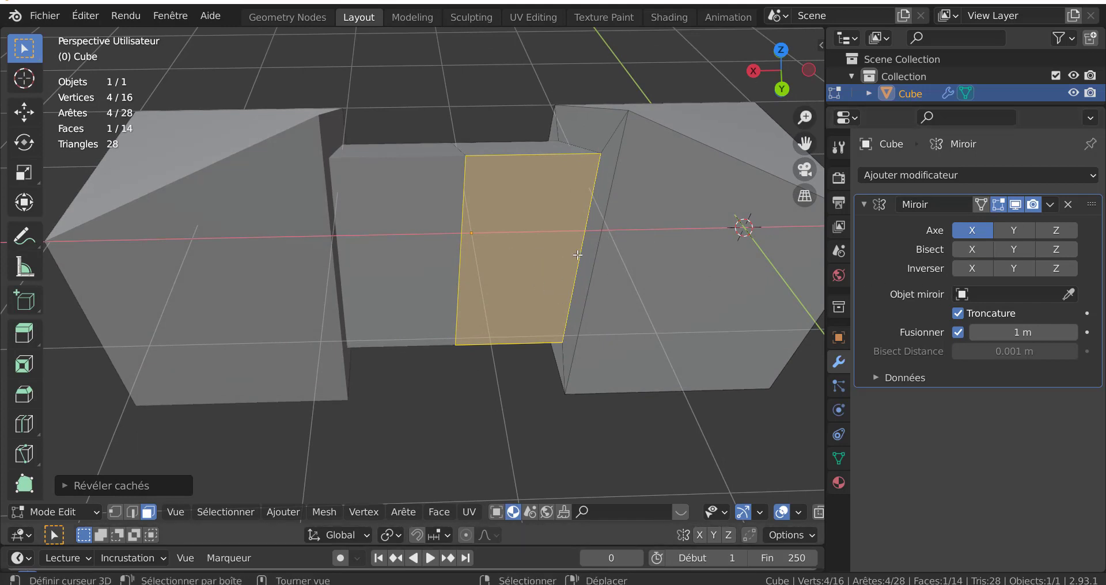
middle_click_drag(579, 254, 569, 291)
key("h")
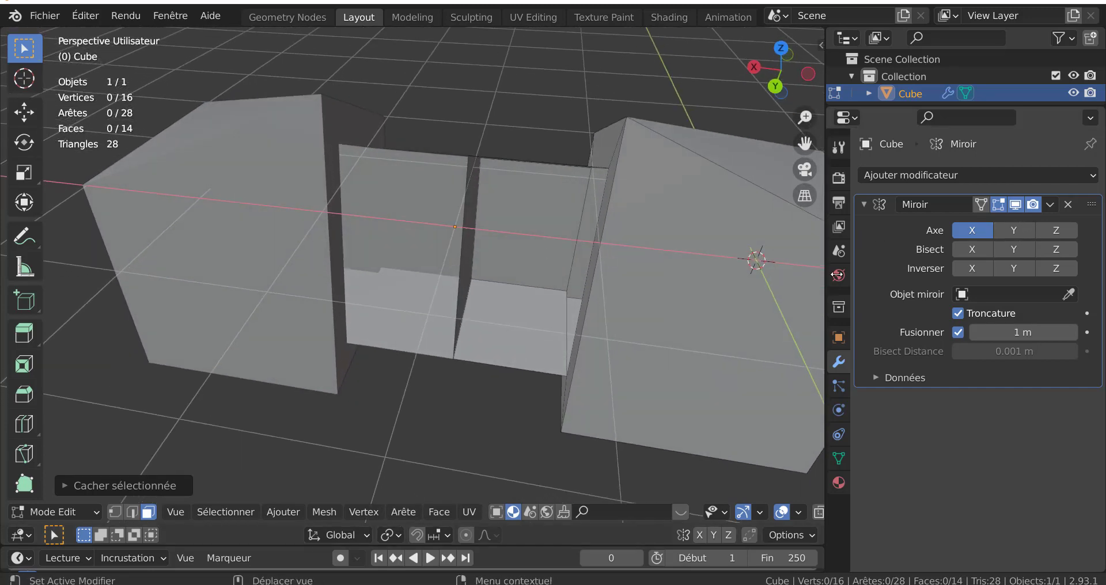
key("alt+h")
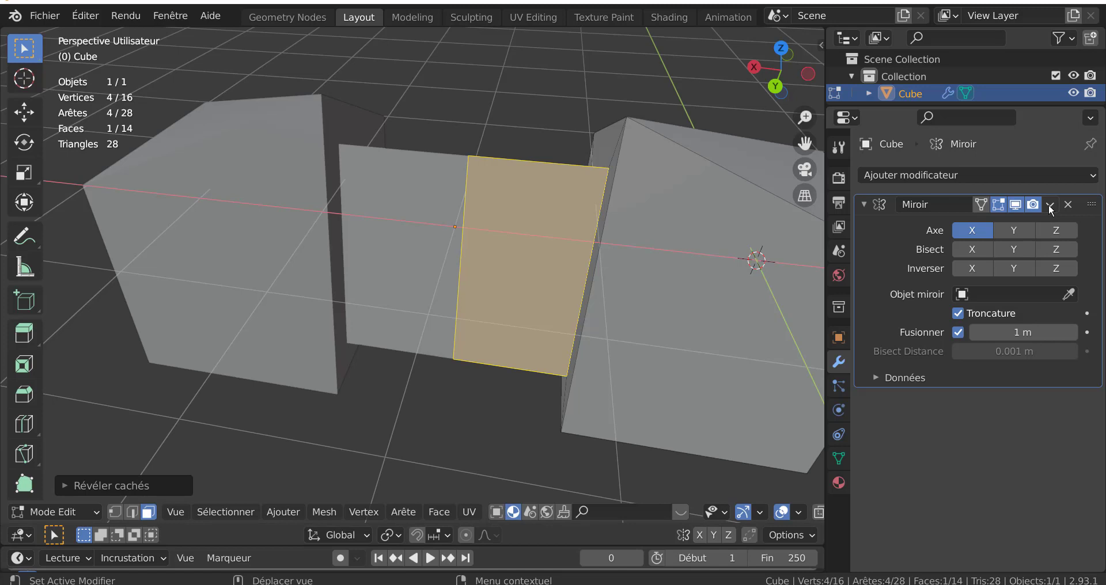
Apply the Mirror modifier in Object Mode and return the cube to Edit Mode
key("Tab")
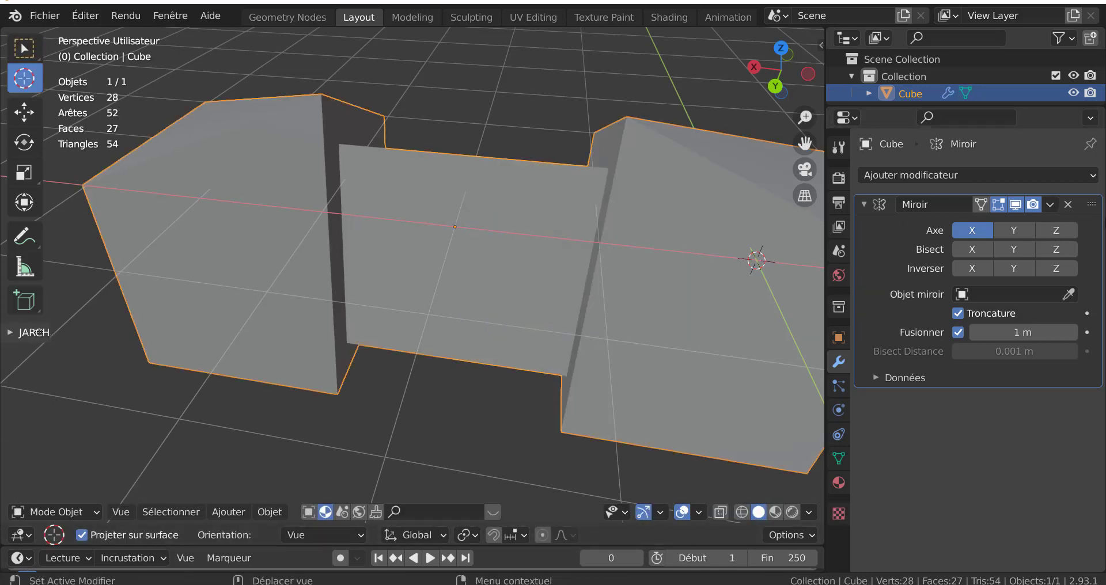
left_click(1051, 205)
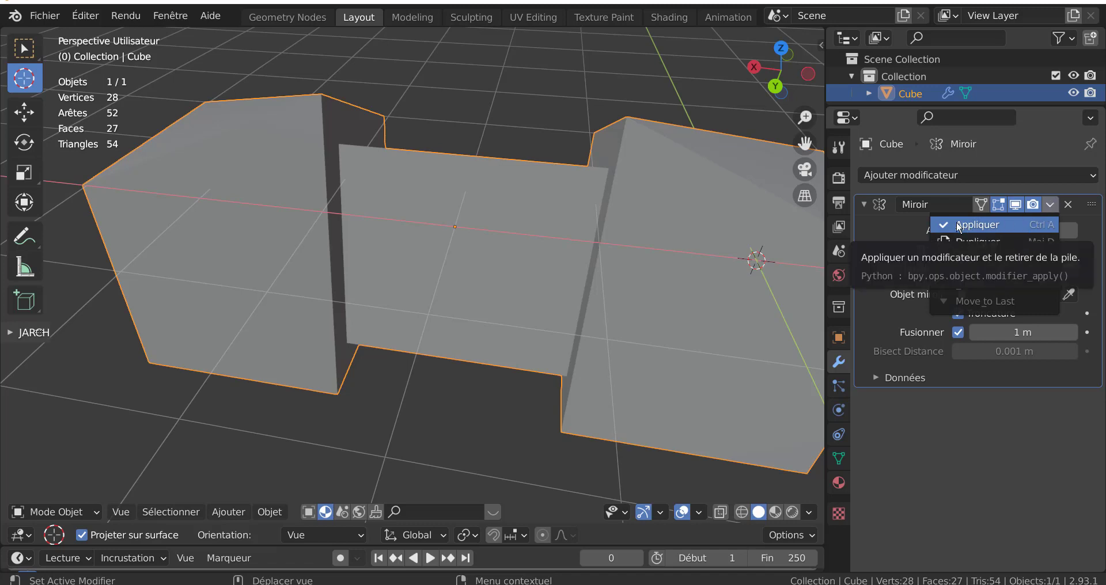
left_click(978, 225)
key("Tab")
Hide only the front face on the original cube's half of the connecting block to expose its interior
middle_click_drag(686, 277, 599, 305)
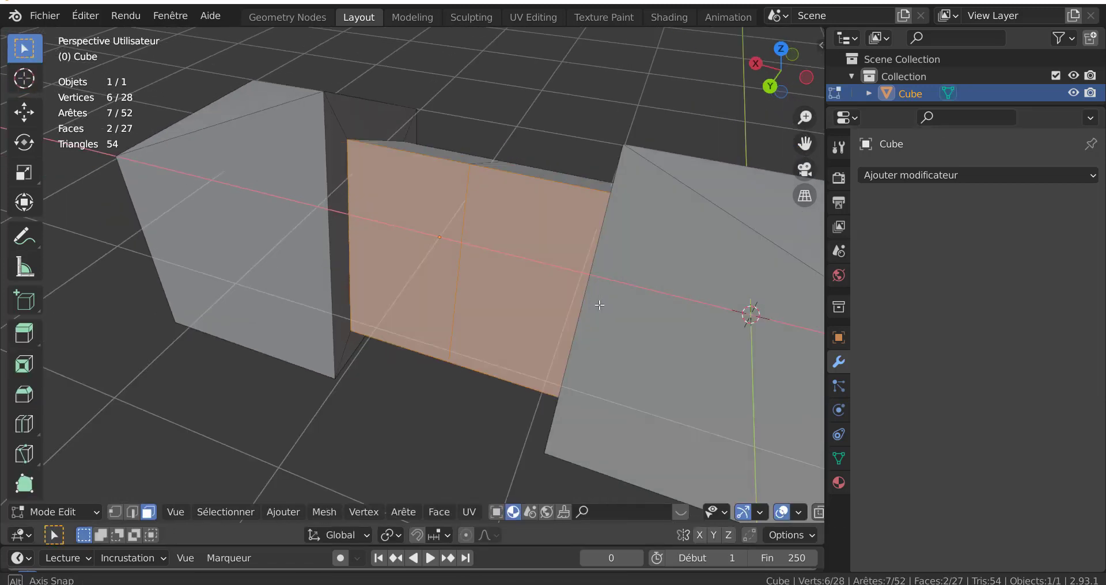
left_click(533, 269)
key("k")
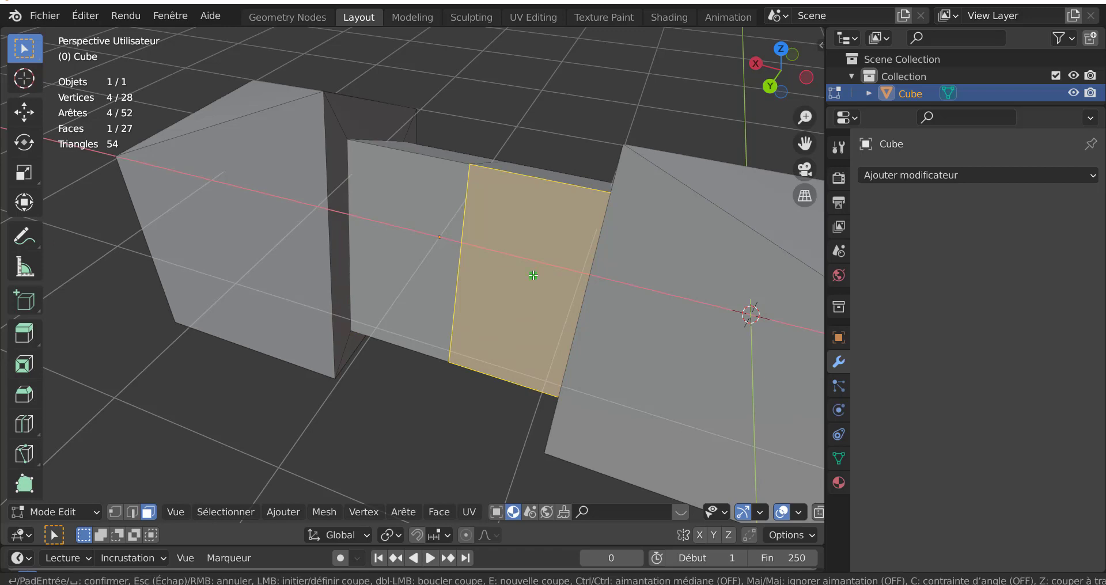
key("Escape")
key("h")
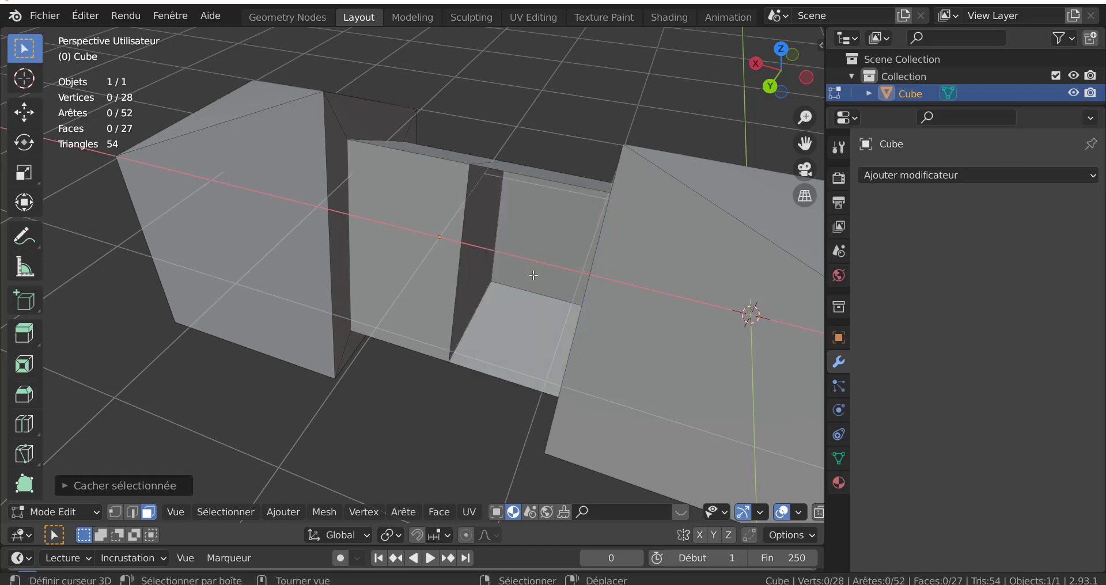
Delete the internal face dividing the connecting block at its middle and reveal the hidden front face
middle_click_drag(550, 299, 468, 265)
key("alt+h")
key("x")
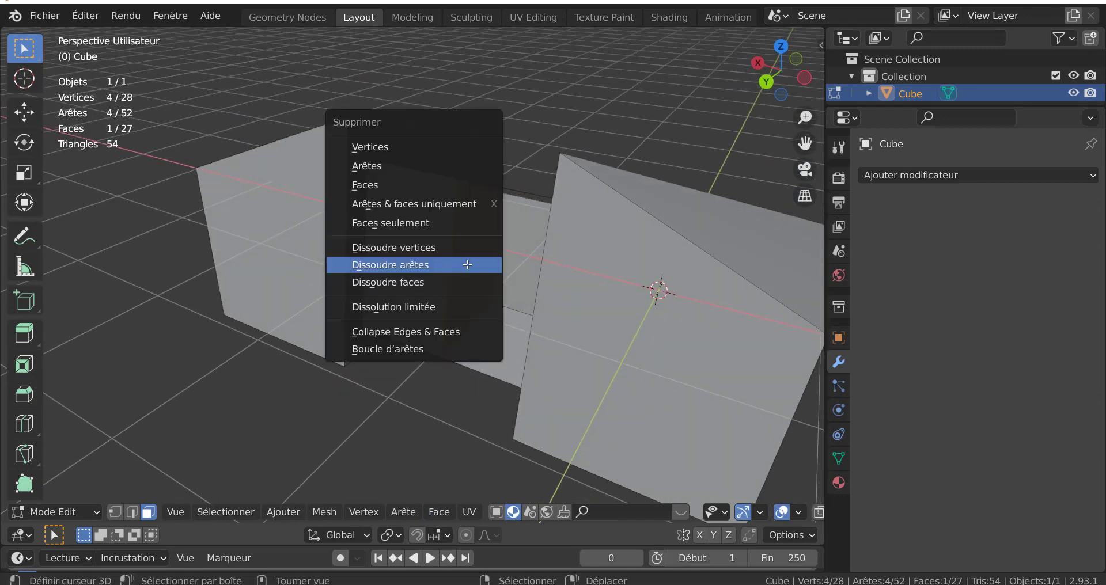
left_click(416, 178)
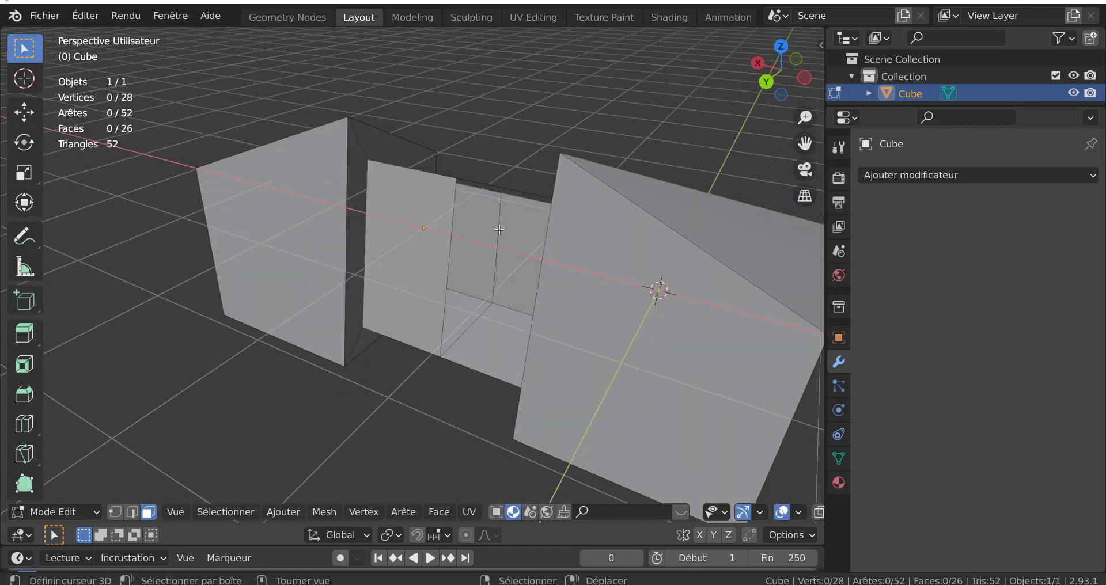
key("alt+h")
Dissolve the central edge loop around the connecting block between the two cubes
middle_click_drag(511, 256, 566, 271)
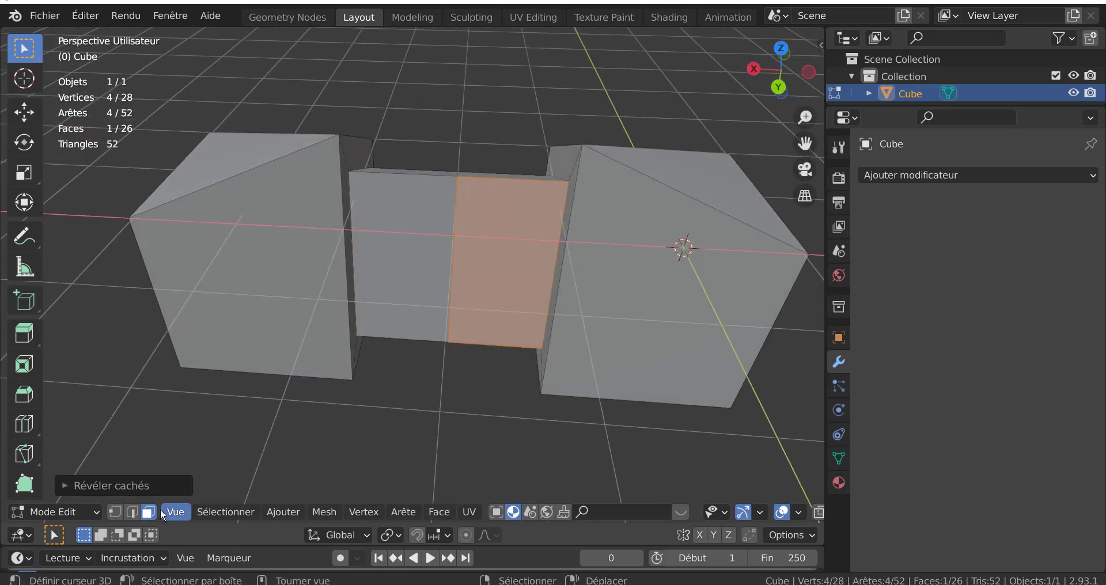
left_click(130, 515)
key("x")
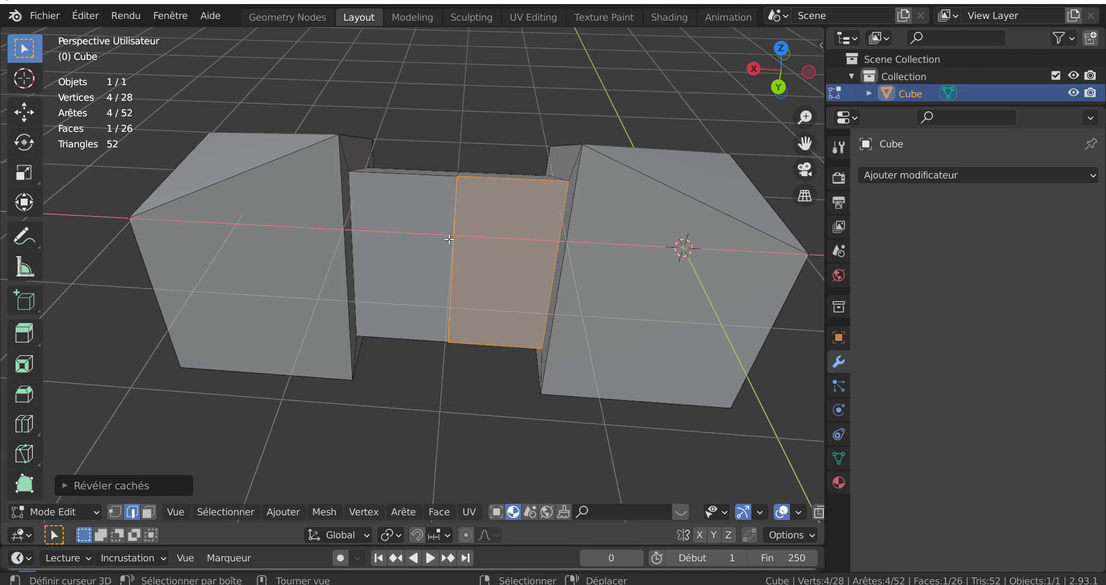
left_click(449, 240)
middle_click_drag(449, 240, 459, 289)
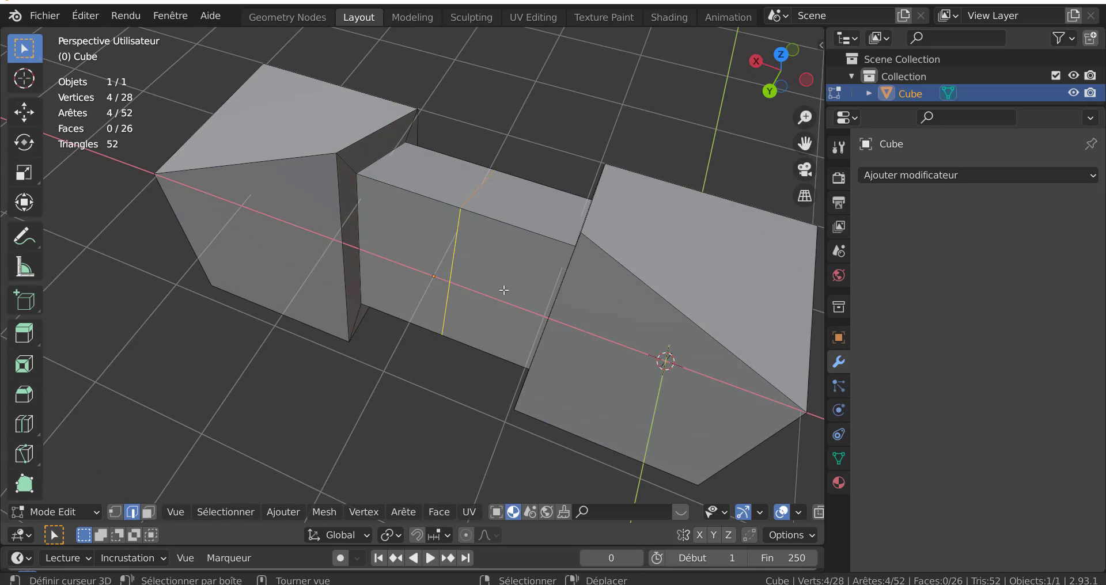
key("x")
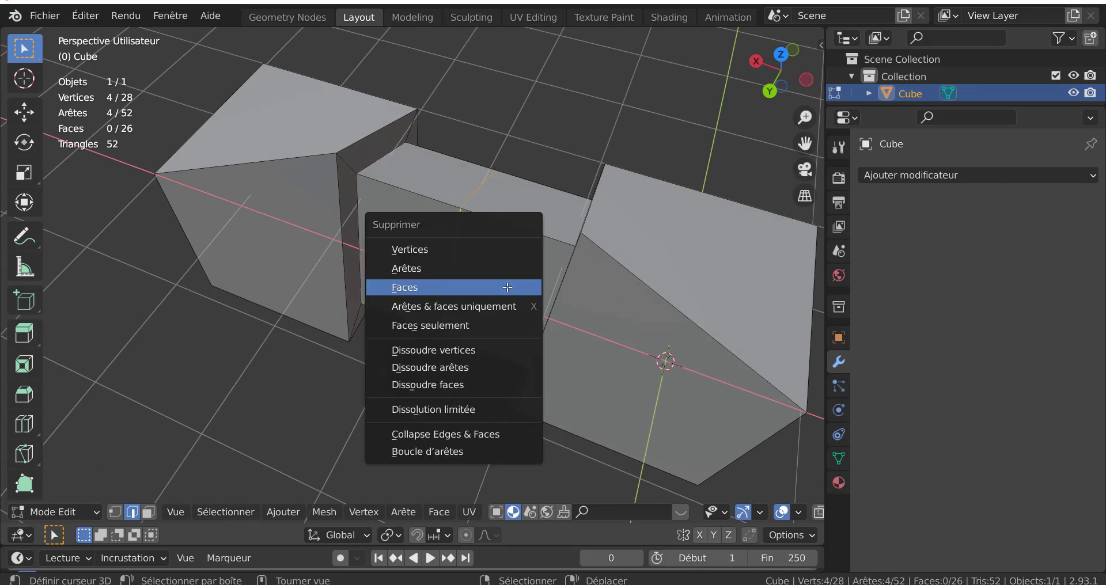
left_click(475, 365)
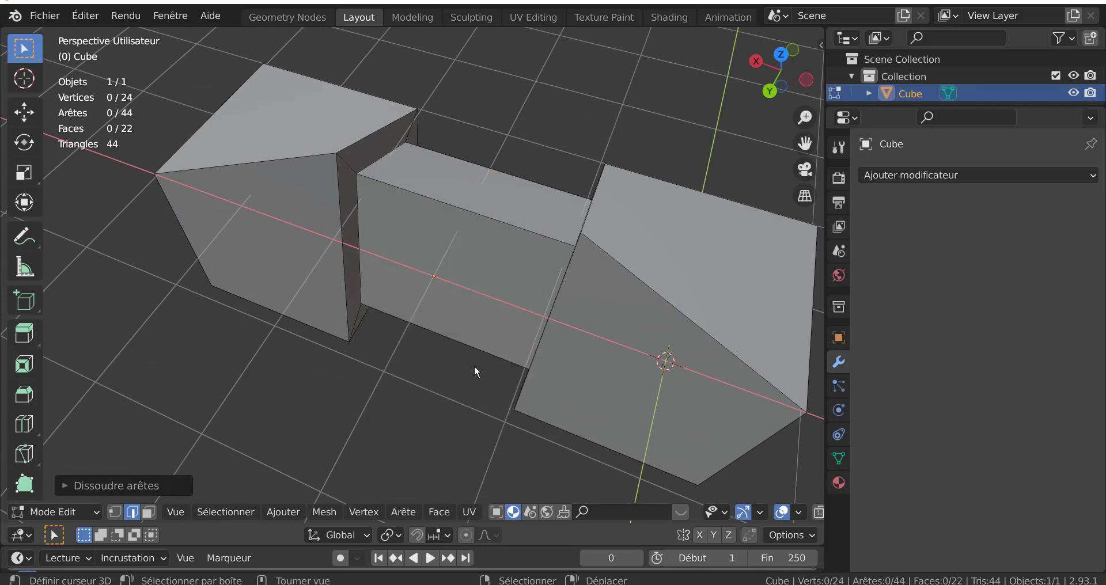
Examine the cleaned-up shape in Object Mode from several angles, with the 3D viewport widened
key("Tab")
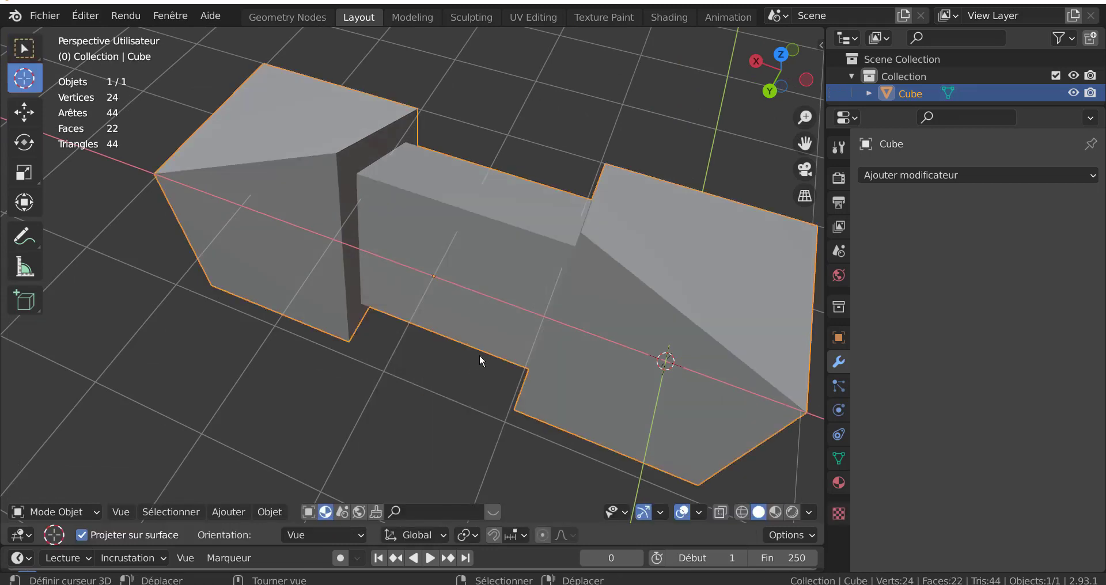
middle_click_drag(479, 354, 629, 254)
key("Tab")
key("Tab")
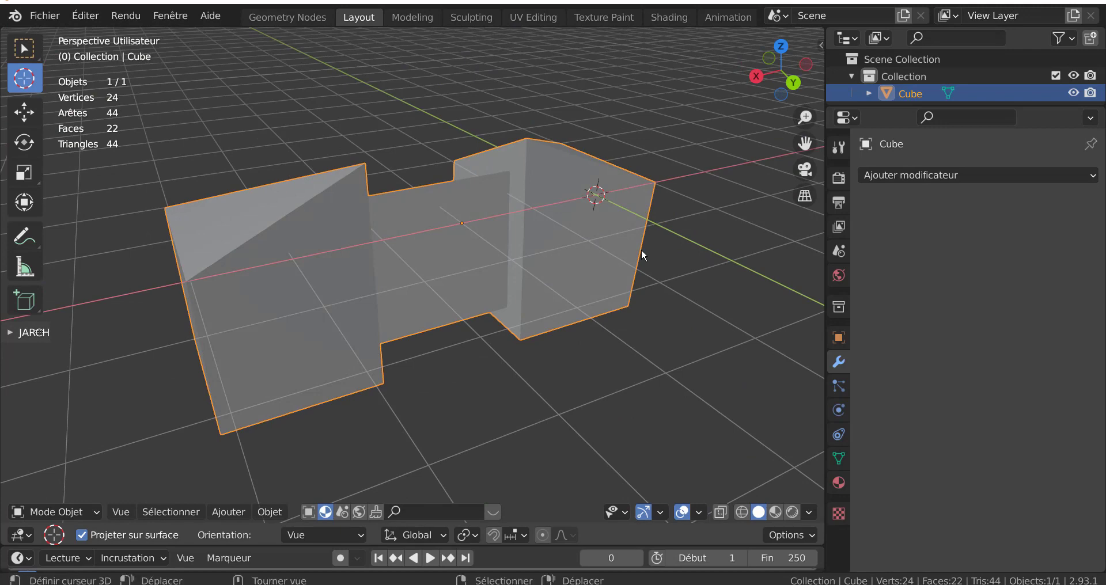
middle_click_drag(788, 365, 735, 316)
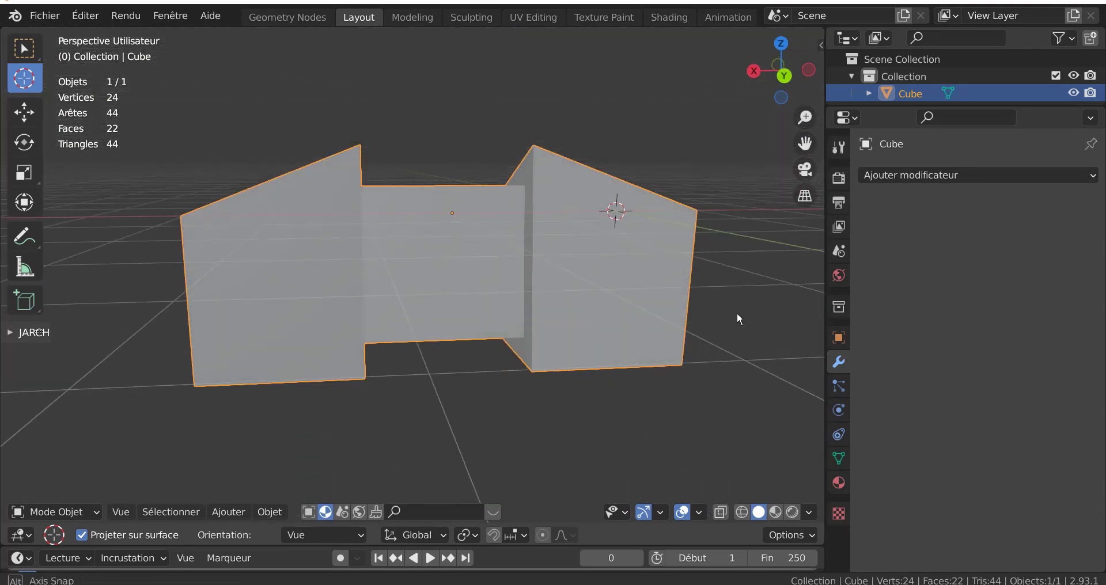
middle_click_drag(676, 254, 654, 308)
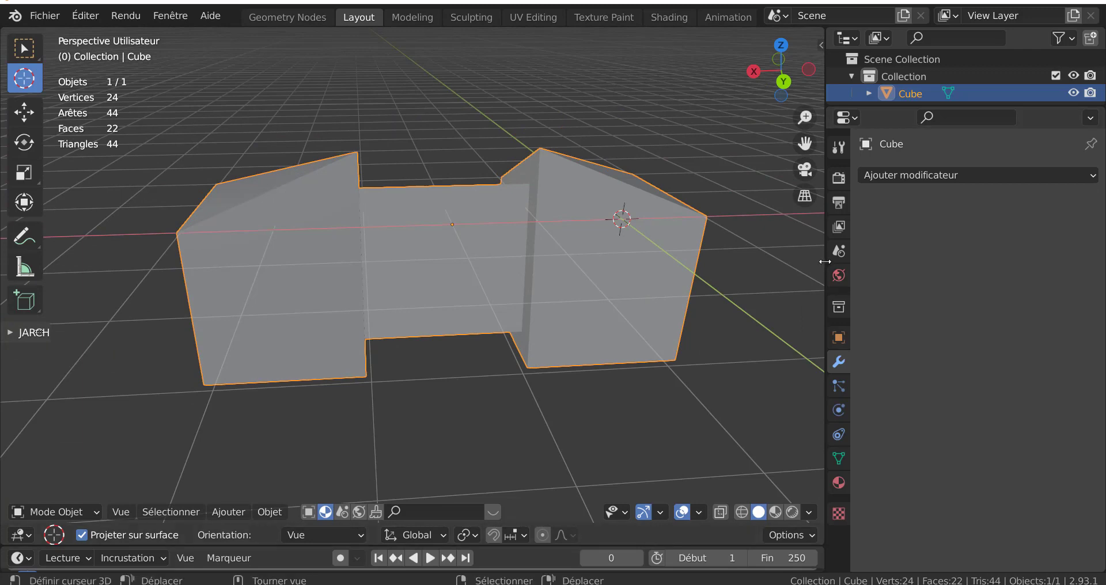
left_click_drag(824, 261, 967, 266)
middle_click_drag(866, 279, 738, 291)
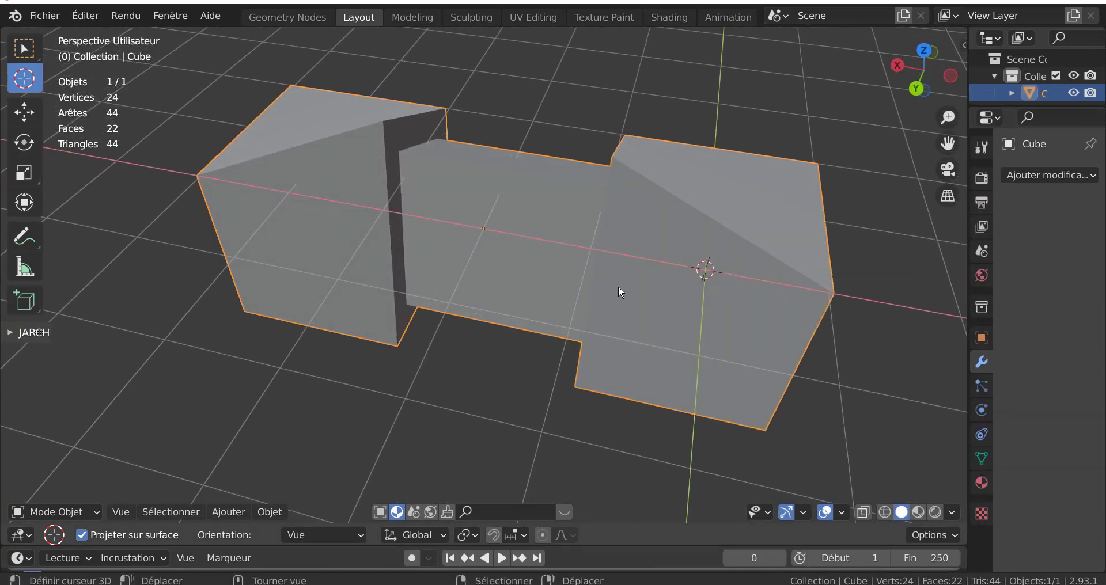
middle_click_drag(618, 288, 686, 259)
Delete the whole joined cube object from the scene in Object Mode
key("Tab")
scroll(677, 288, "down", 4)
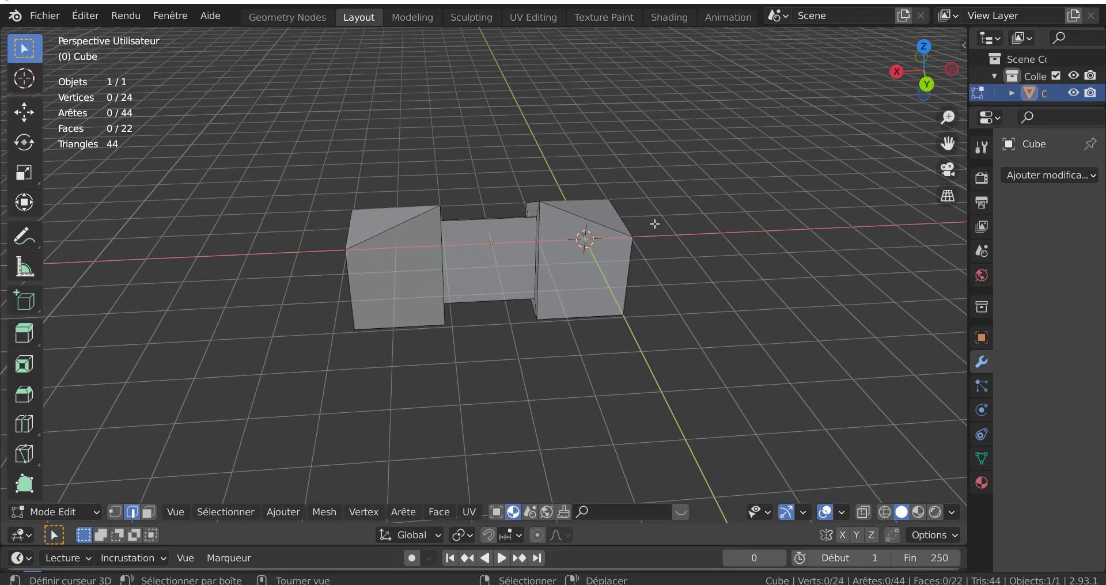
left_click(394, 271)
key("Tab")
key("x")
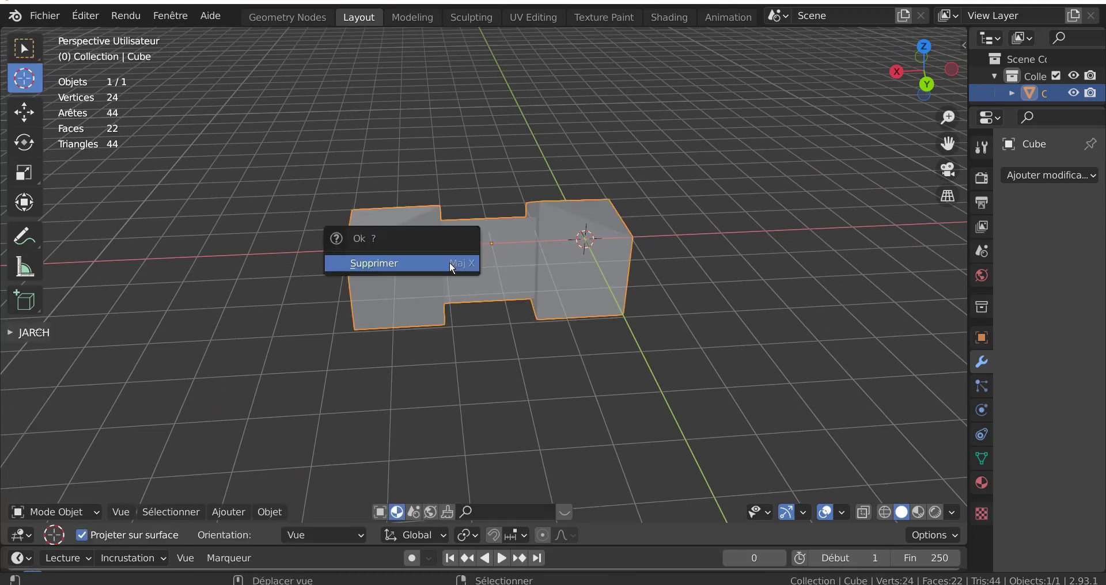
left_click(451, 265)
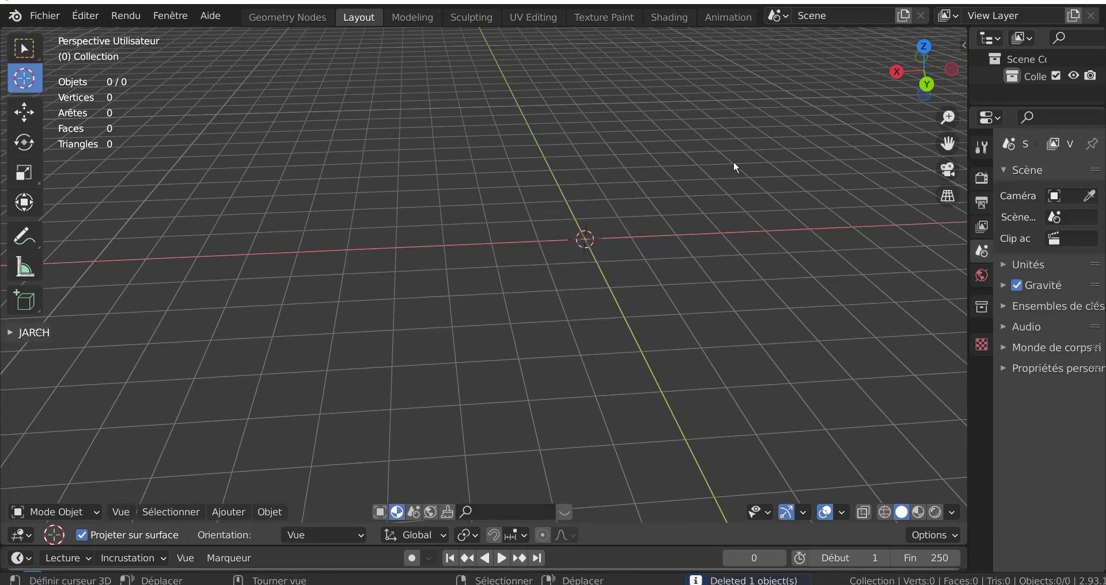
Place the 3D cursor away from the world origin and add a cube mesh there
left_click(319, 133)
left_click(228, 512)
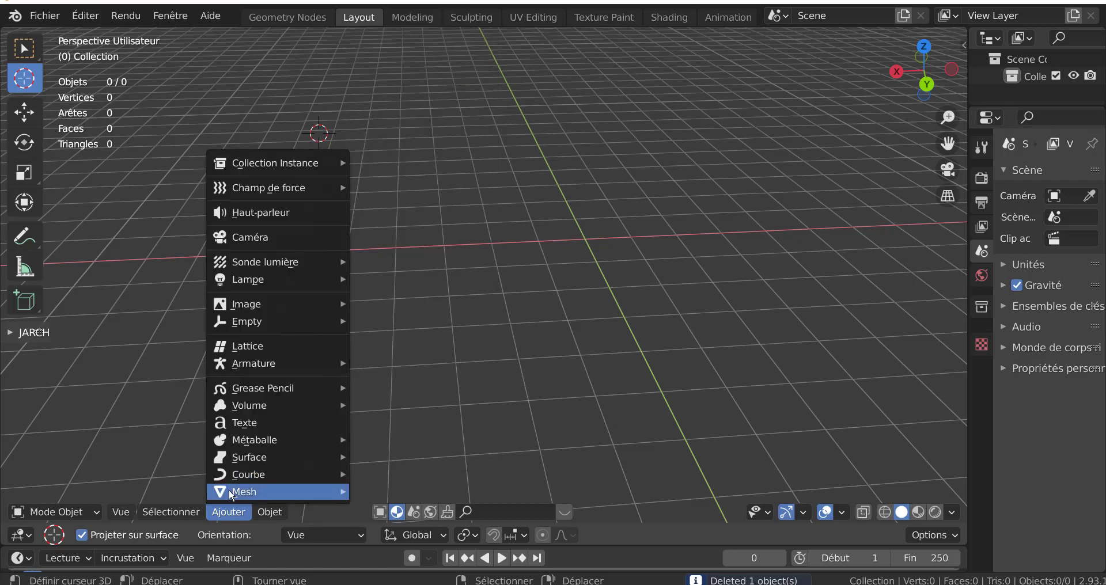
mouse_move(247, 492)
left_click(403, 46)
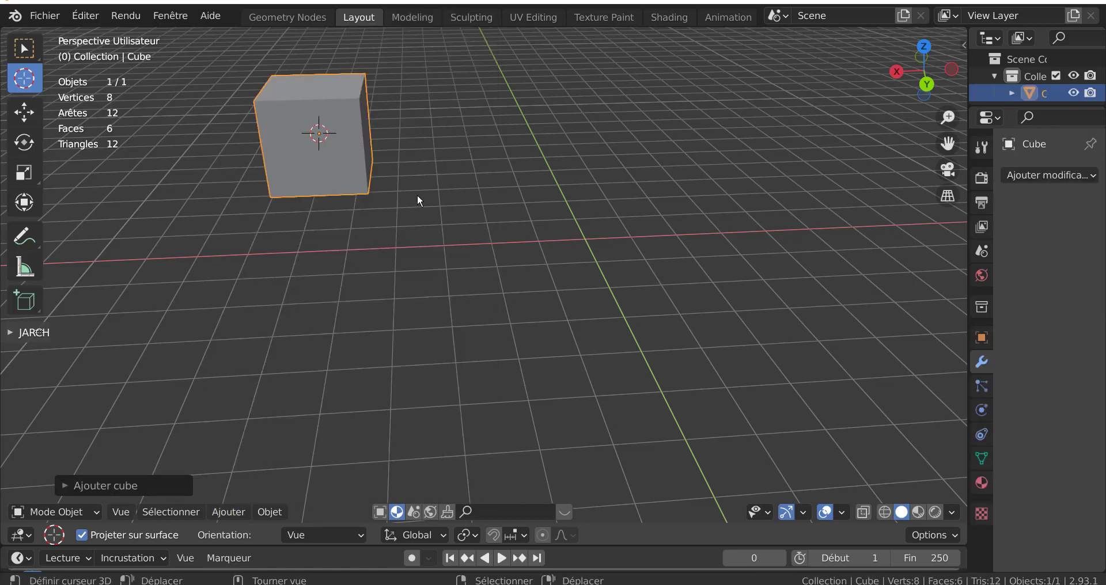
Put the new cube in Edit Mode and add a Mirror (Miroir) modifier to it
key("Tab")
middle_click_drag(431, 190, 488, 238, "shift")
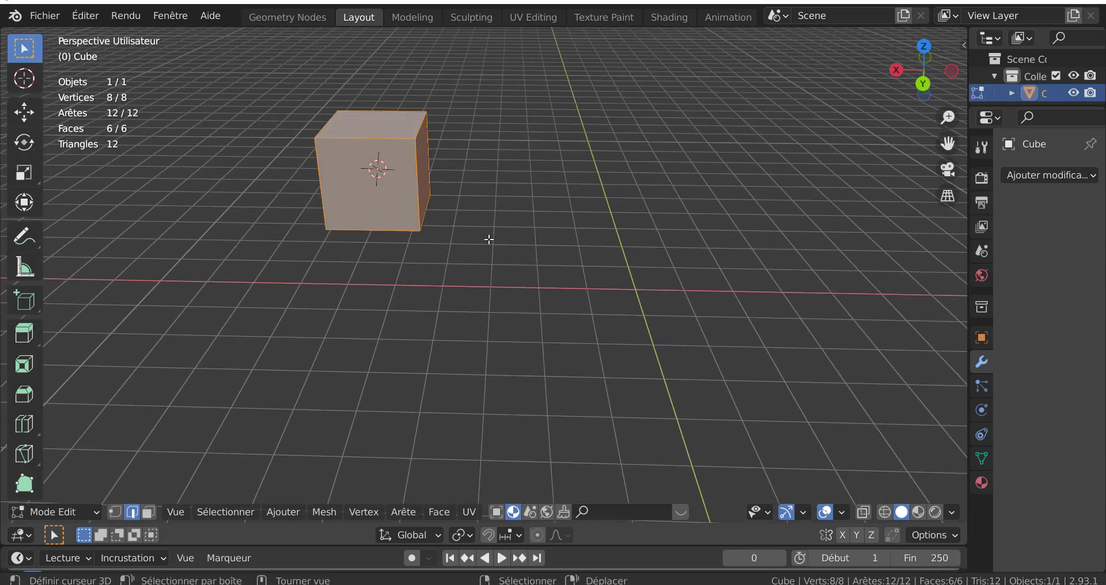
left_click(1054, 180)
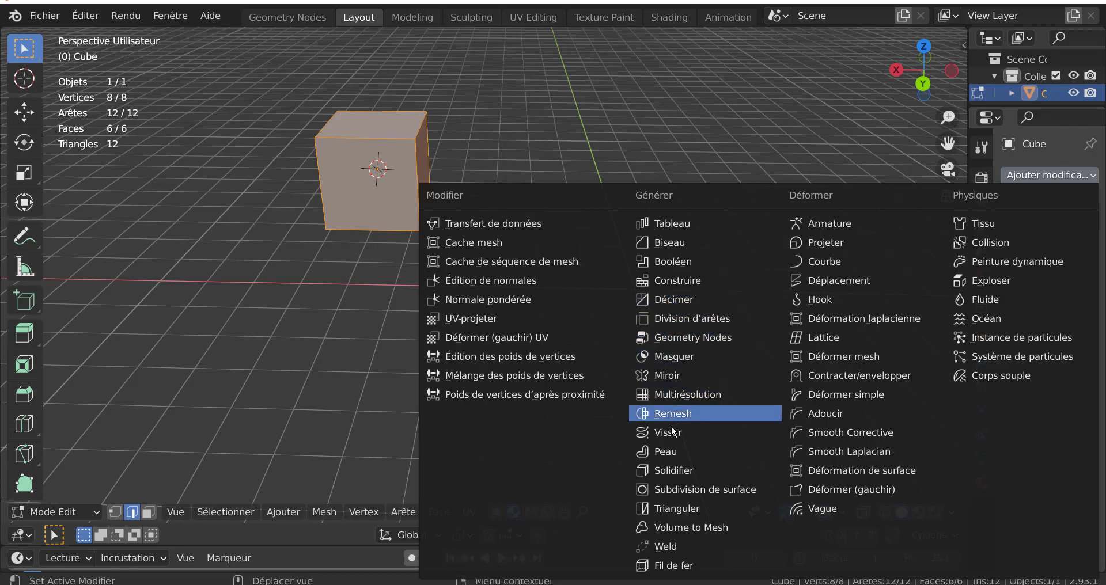
left_click(672, 374)
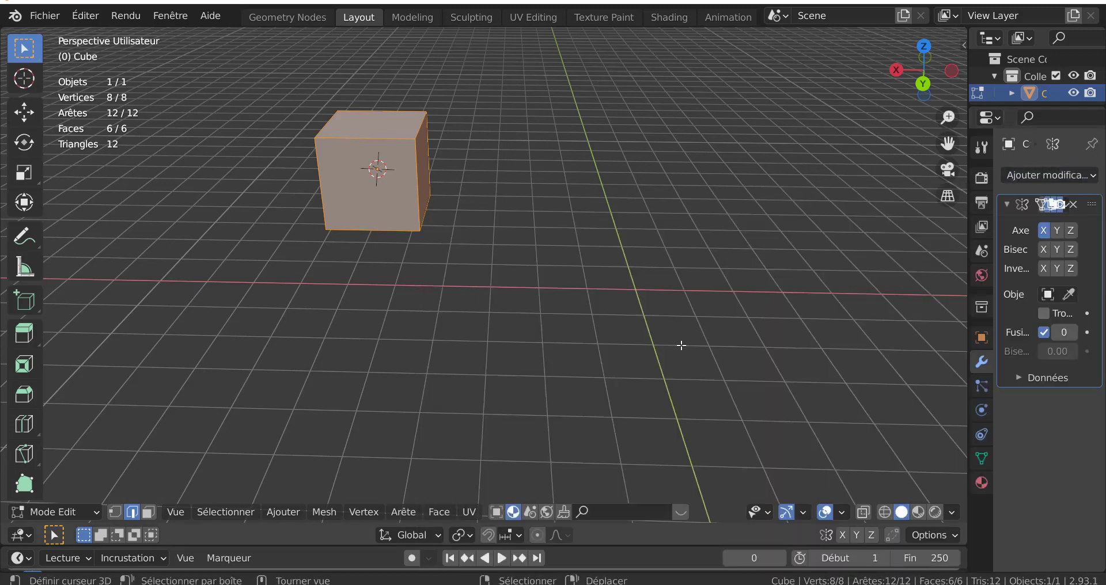
Set the cube's origin to its lower front corner vertex on the side facing the Y axis using Origin to Selected V/F/E
left_click(116, 511)
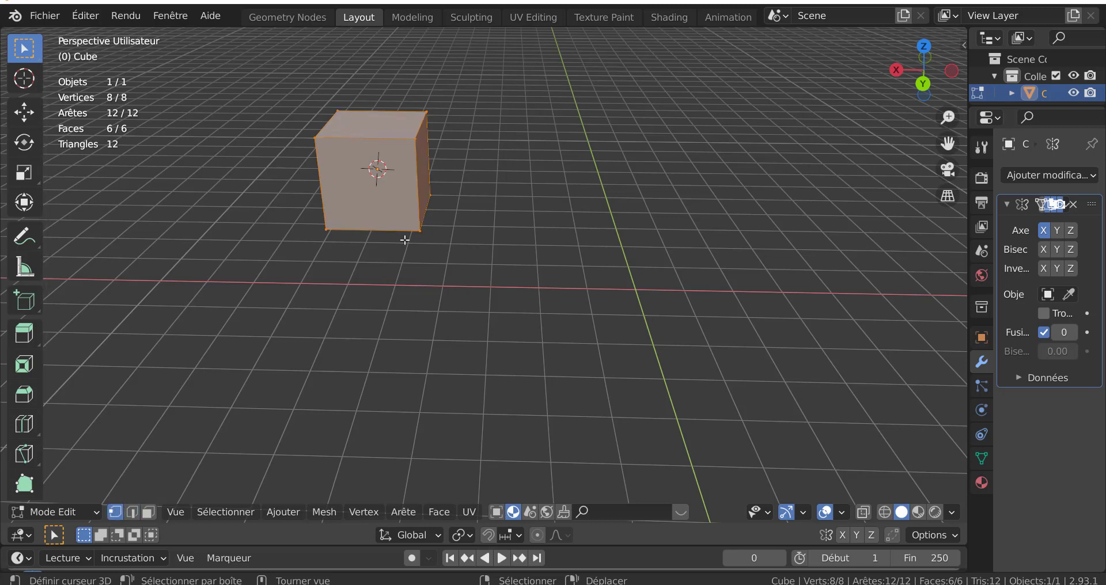
left_click(420, 230)
key("q")
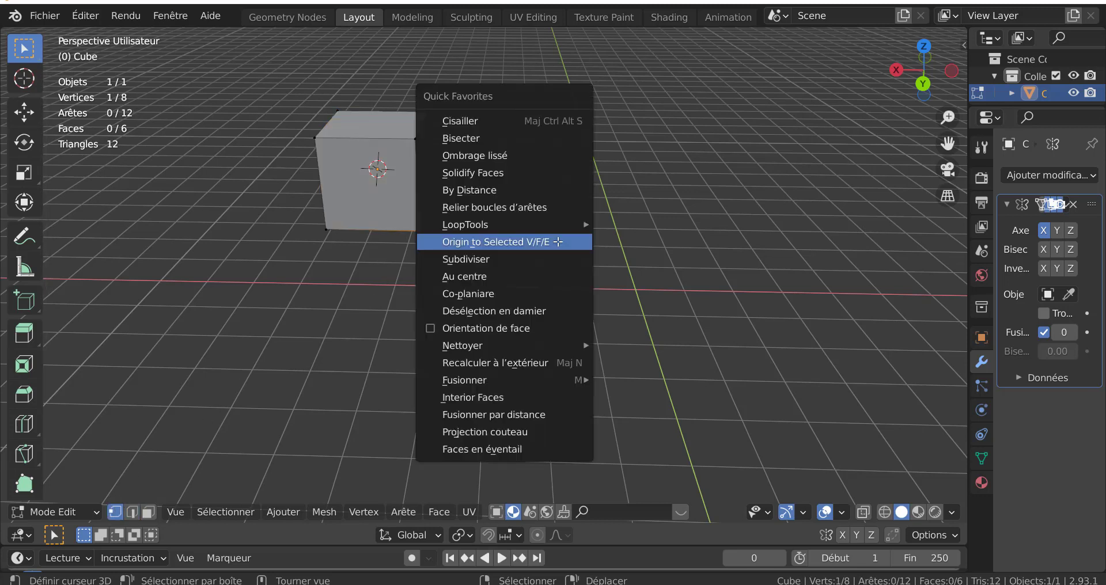
left_click(488, 240)
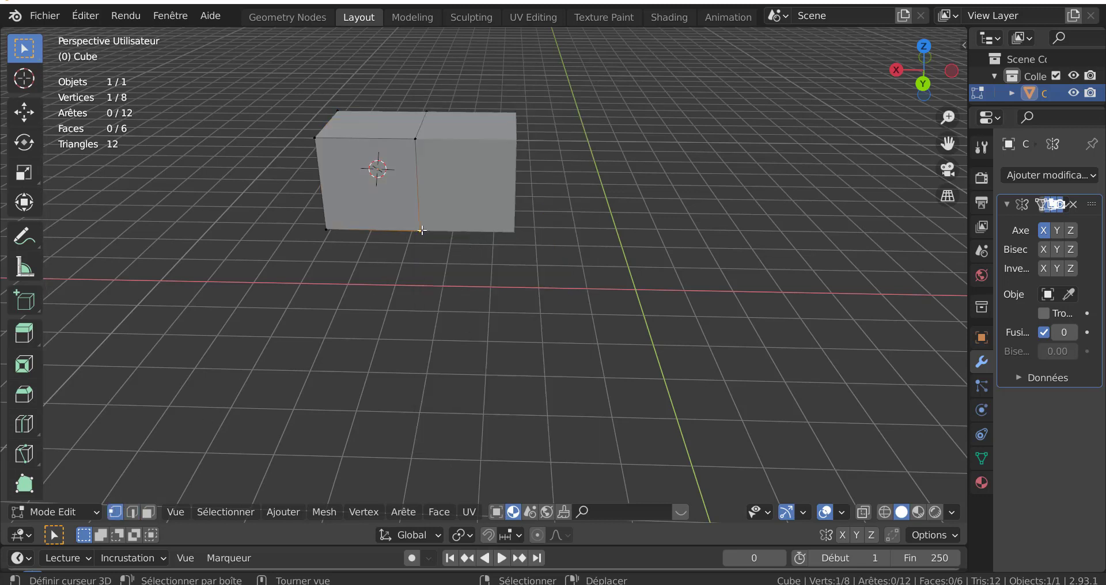
key("g")
right_click(442, 239)
Enable clipping (Troncature) on the Mirror modifier and move the upper front vertex at the mirror plane up by about 0.36 m
left_click_drag(991, 297, 831, 297)
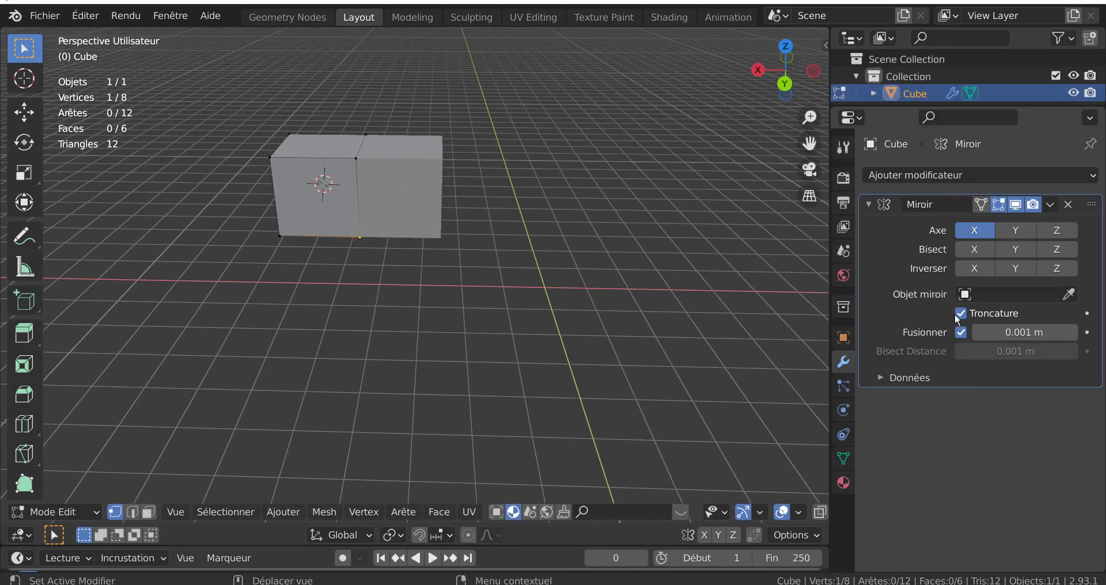
middle_click_drag(526, 236, 634, 277, "shift")
scroll(656, 280, "up", 2)
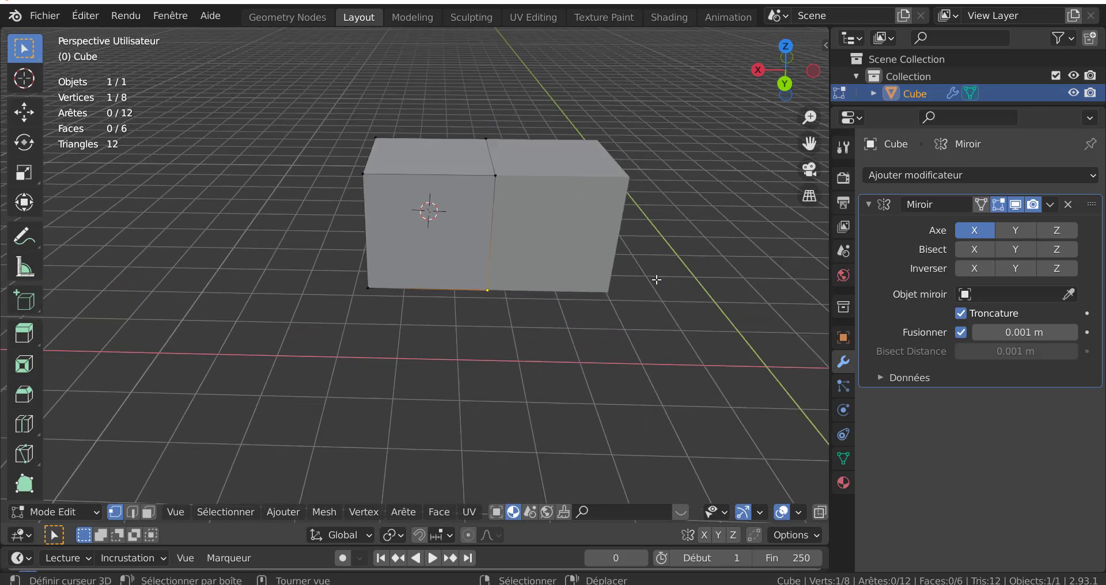
left_click(509, 175)
key("g")
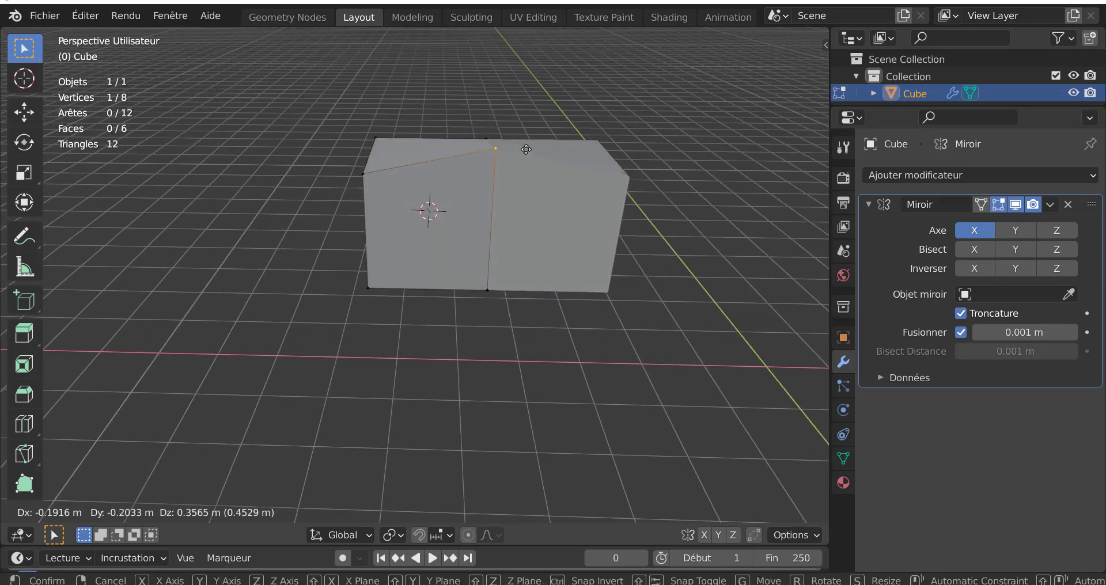
left_click(526, 149)
middle_click_drag(490, 209, 454, 261)
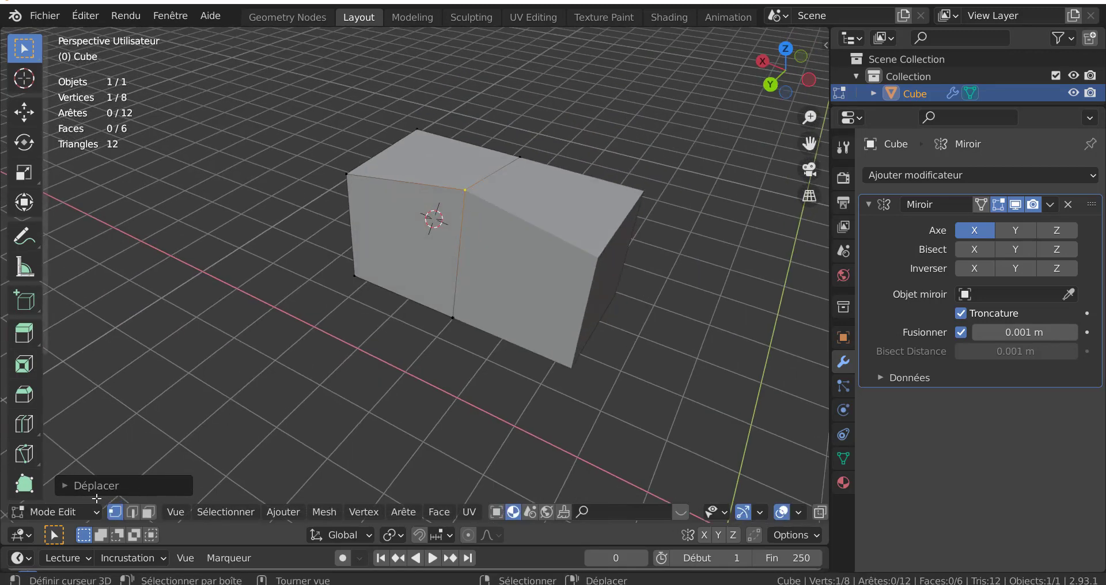
Inset the front face of the original cube slightly to leave a thin border around it
key("3")
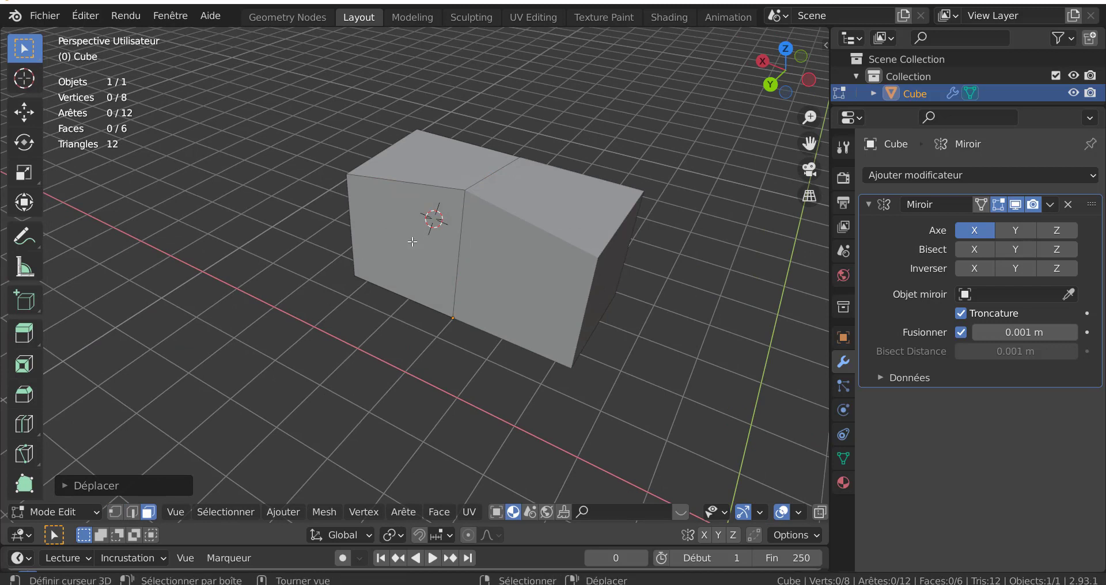
key("i")
key("Escape")
left_click(420, 247)
key("i")
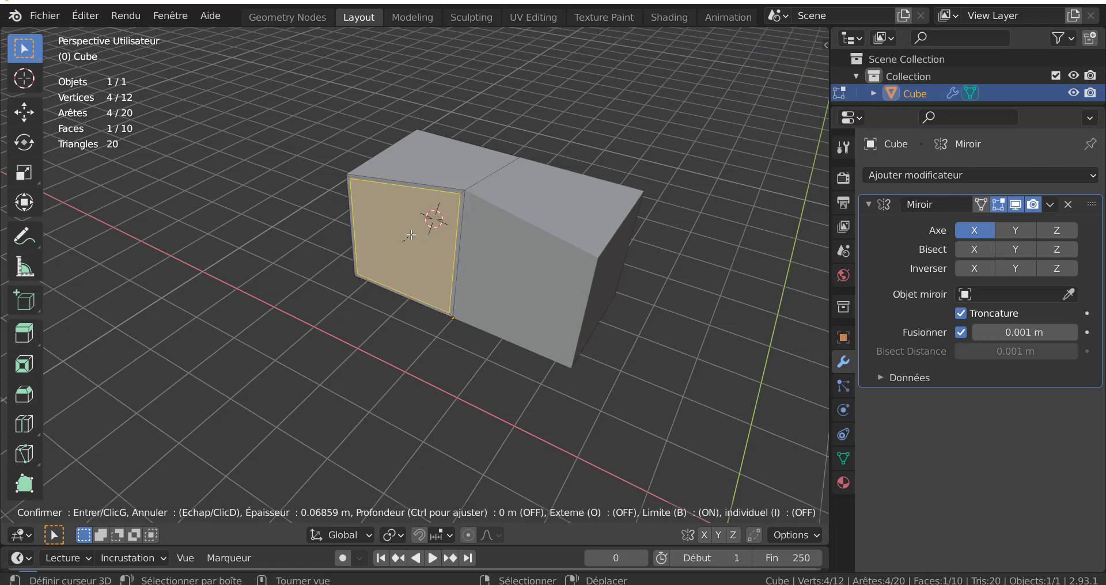
left_click(395, 245)
Extrude the inset front face outward along its normal
middle_click_drag(420, 247, 422, 255)
key("e")
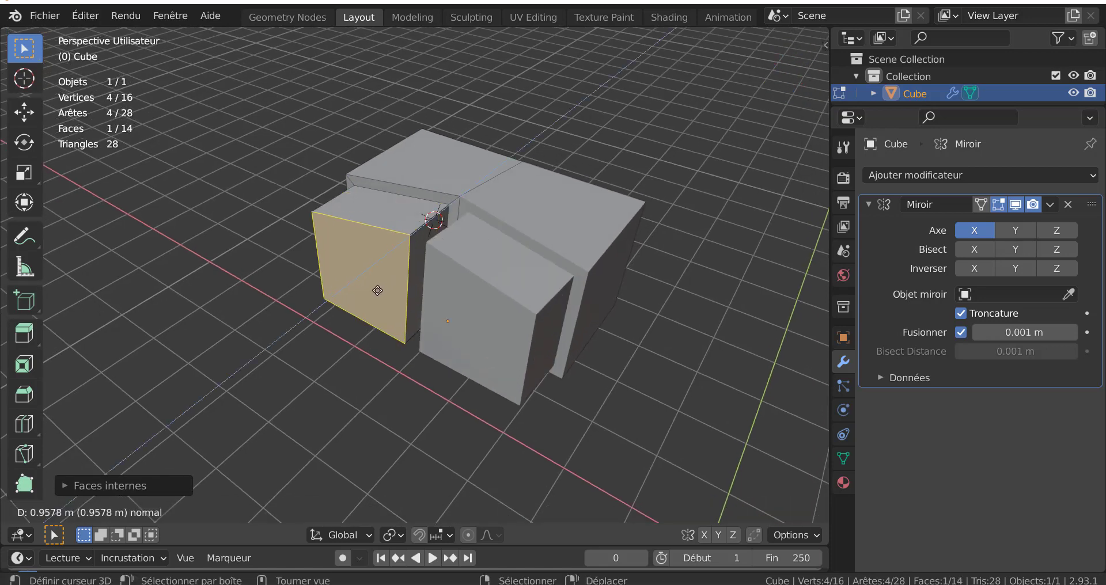
left_click(361, 305)
Bevel the end face of the extrusion with several segments to round its edges
middle_click_drag(360, 306, 449, 279)
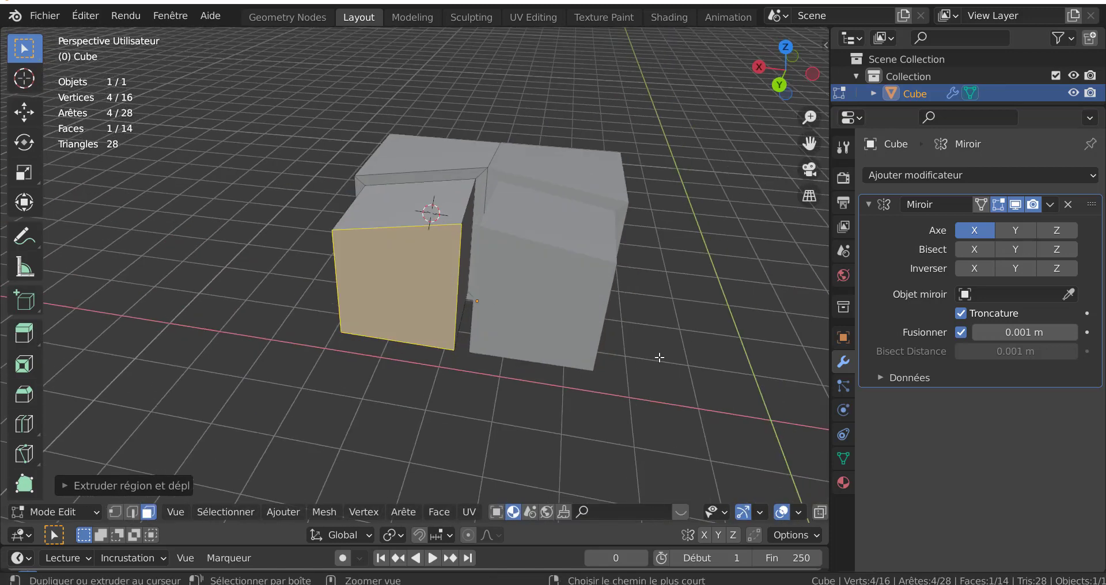
key("ctrl+b")
scroll(702, 377, "up", 3)
left_click(702, 377)
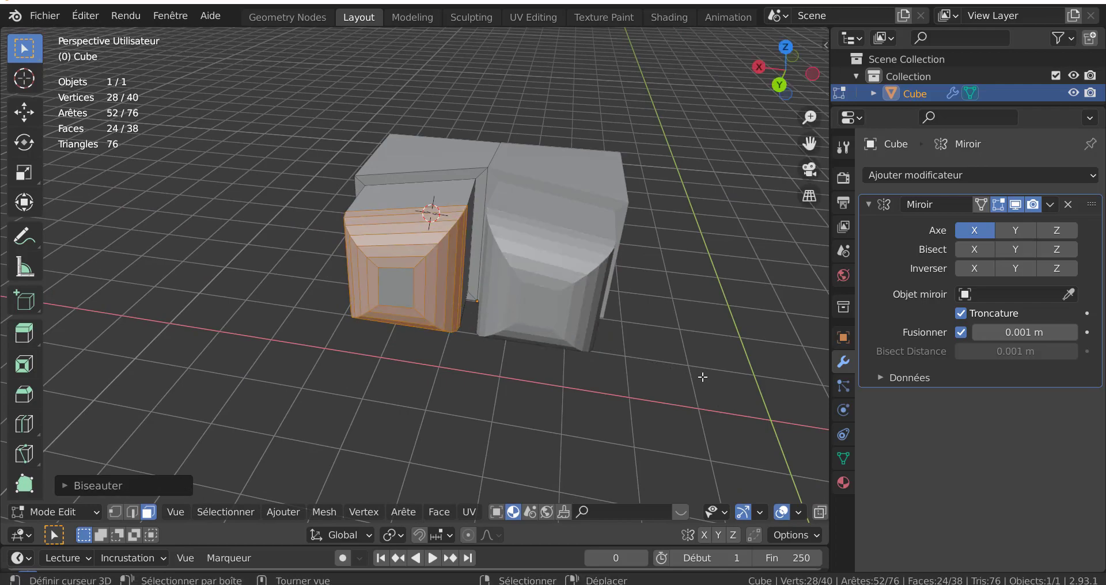
Examine the mirrored, rounded extrusions in Object Mode and again in Edit Mode
key("Tab")
middle_click_drag(438, 339, 606, 304)
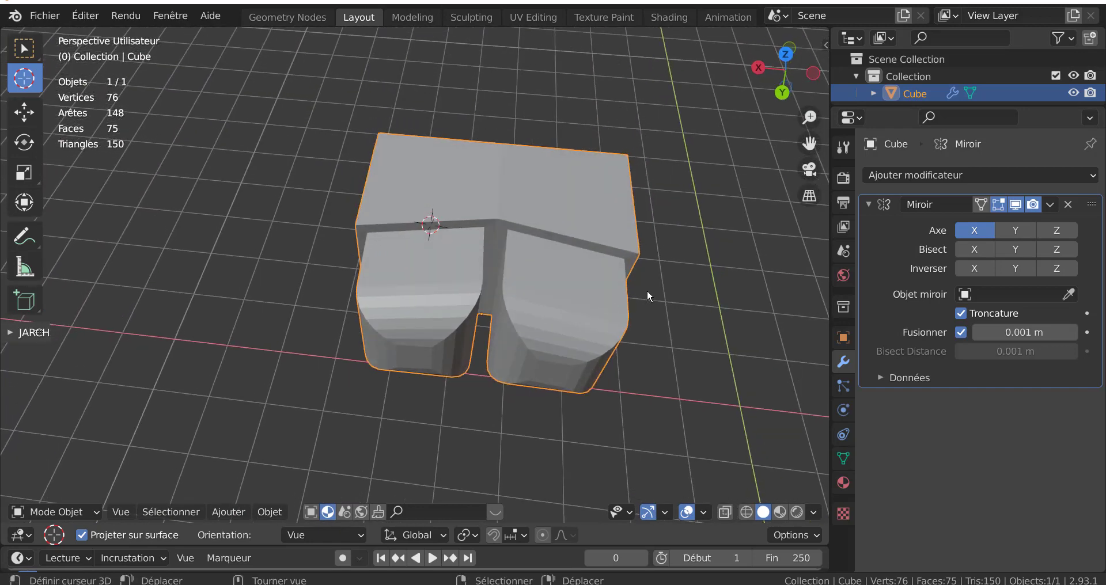
key("Tab")
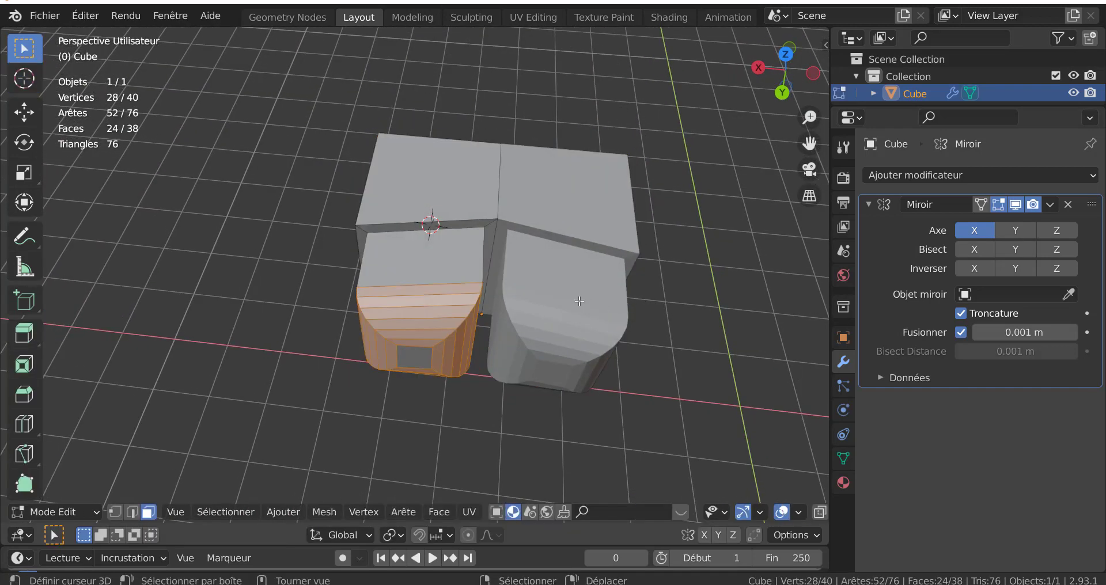
middle_click_drag(661, 301, 547, 253)
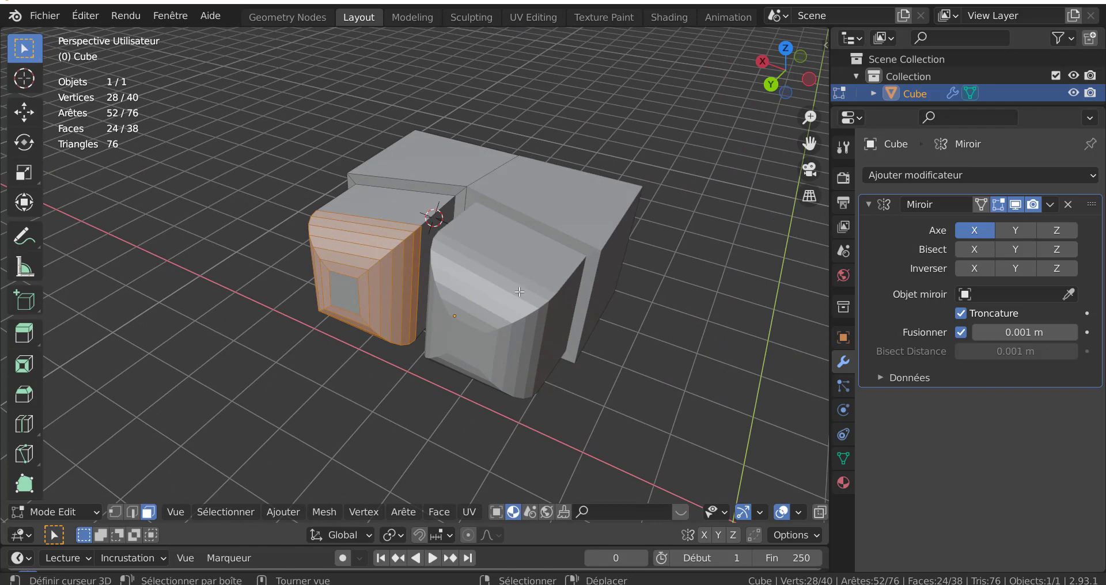
middle_click_drag(519, 292, 622, 289)
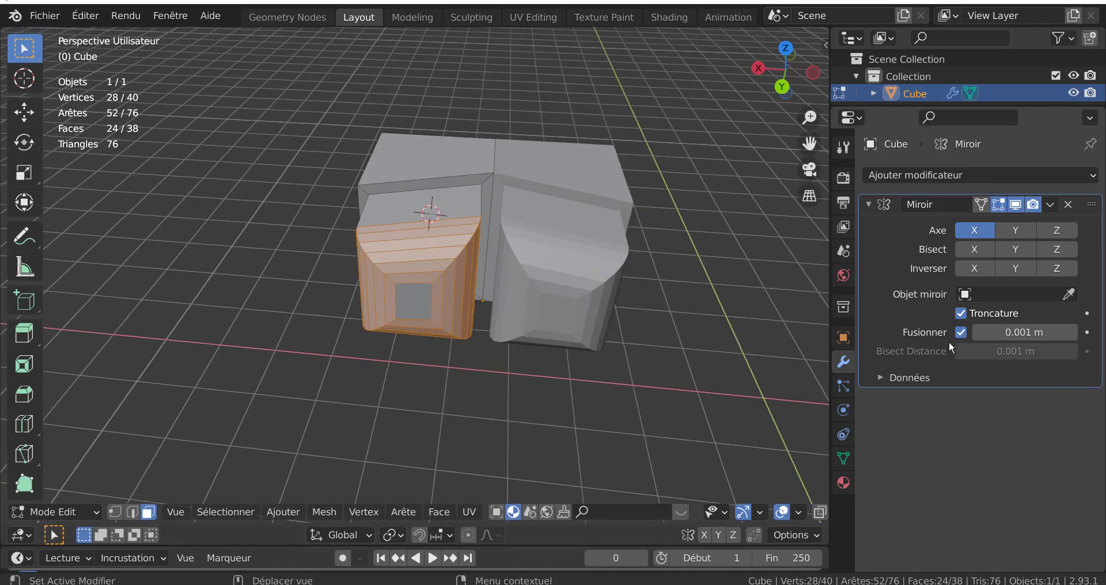
Deselect all faces of the cube's mesh and switch back to Object Mode
left_click(990, 293)
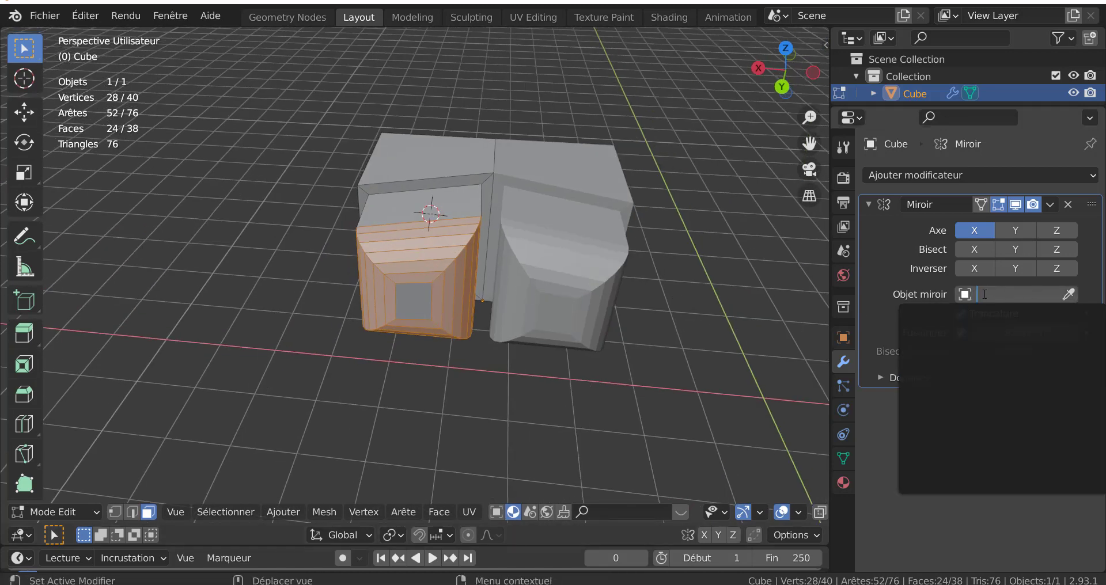
left_click(434, 247)
key("alt+a")
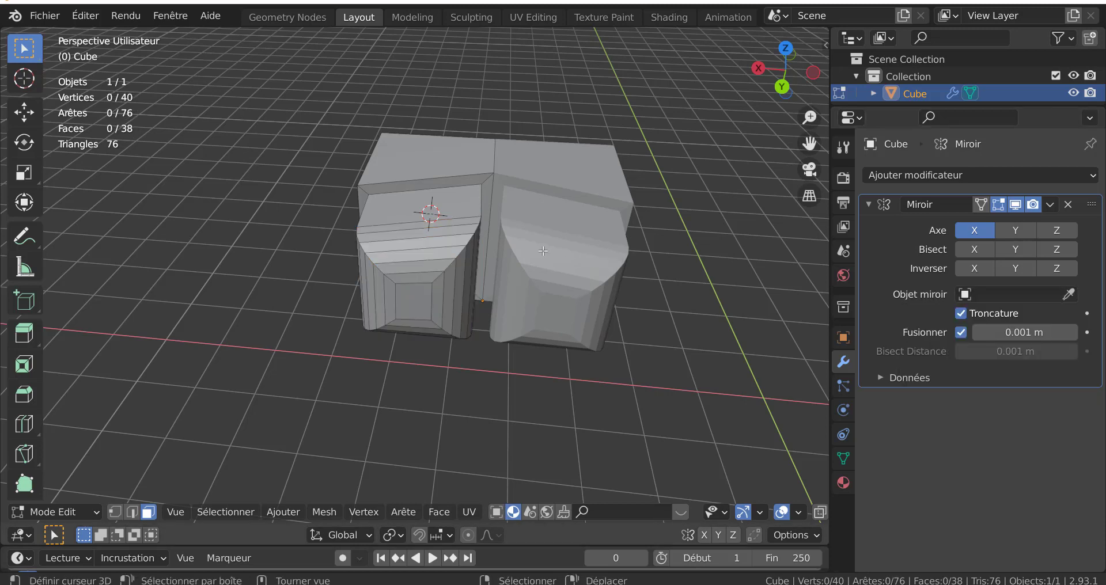
key("Tab")
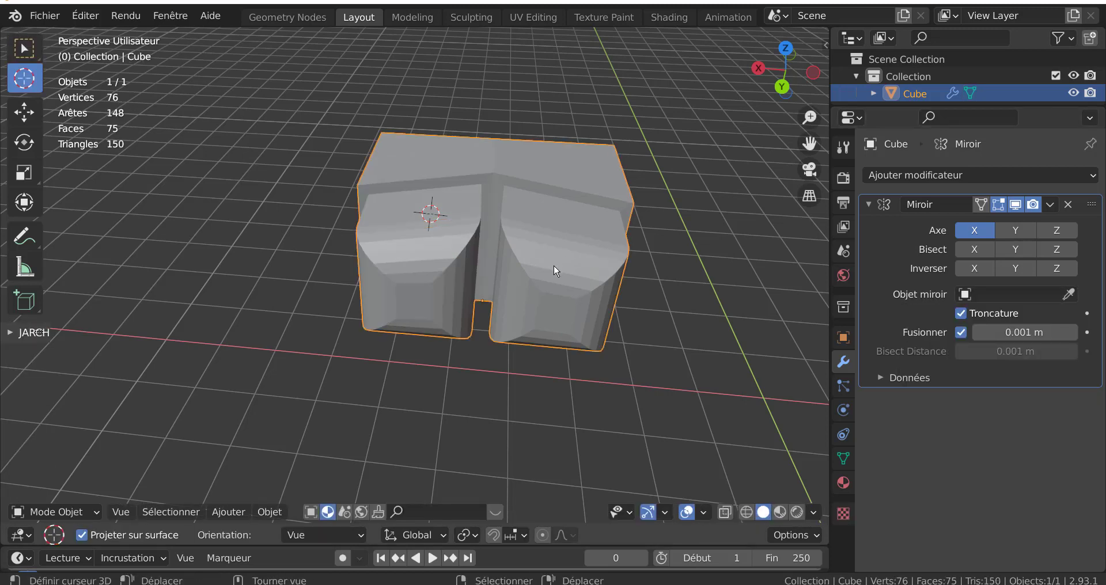
middle_click_drag(574, 277, 518, 268)
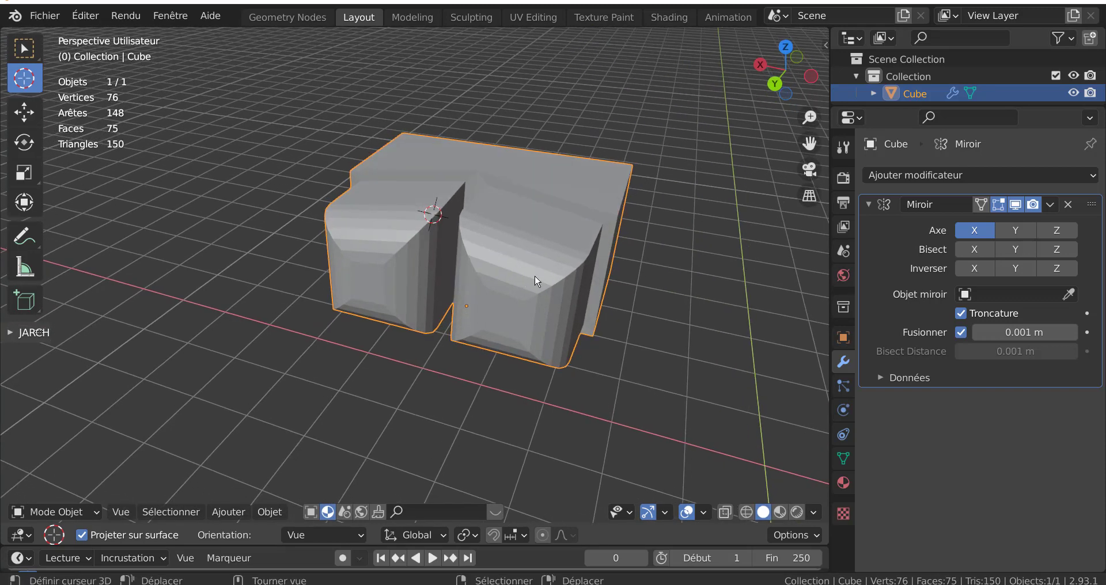
key("g")
right_click(522, 260)
middle_click_drag(517, 277, 547, 272)
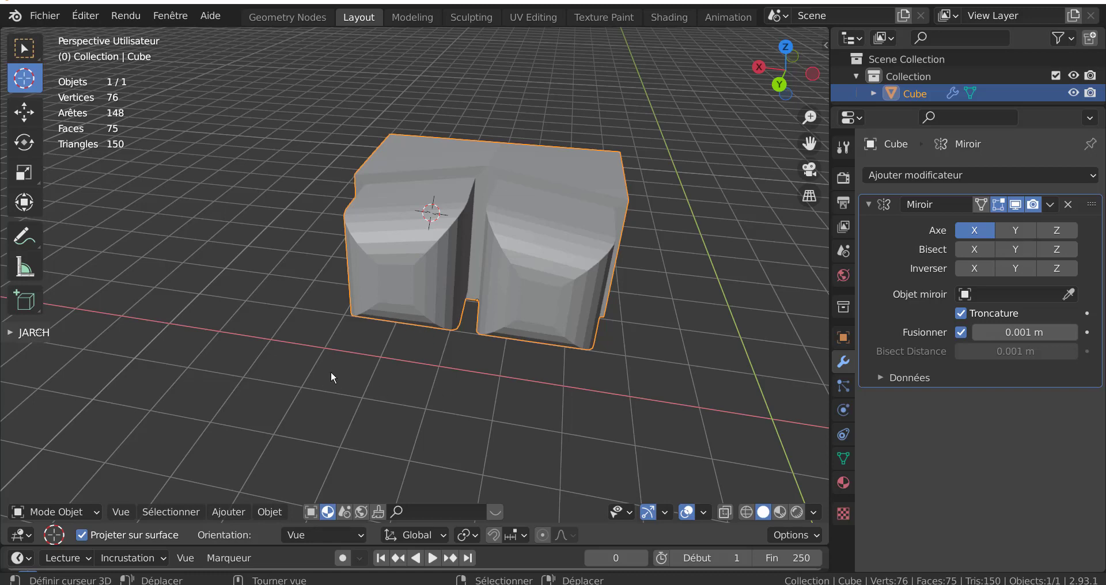
Look at the Quick Favorites in Object Mode and at the Dynamic Context Menu in Edit Mode
key("q")
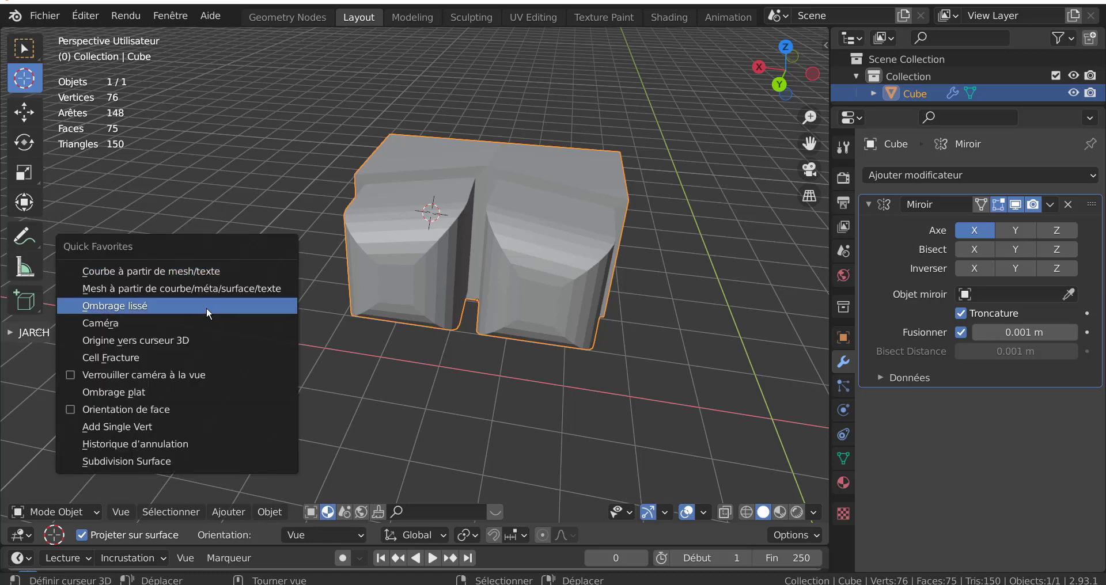
key("Tab")
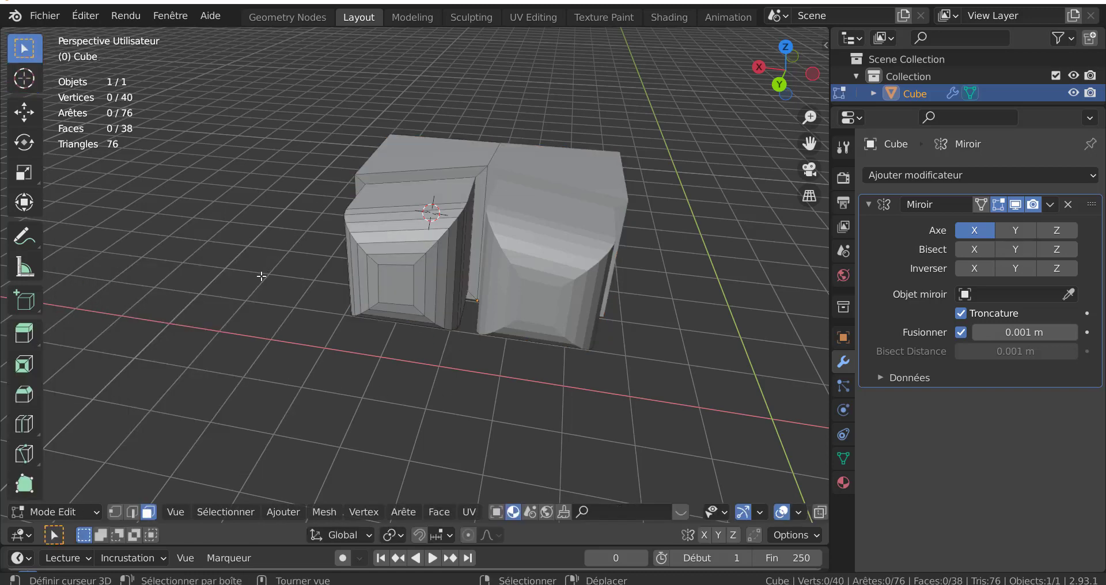
key("q")
right_click(247, 115)
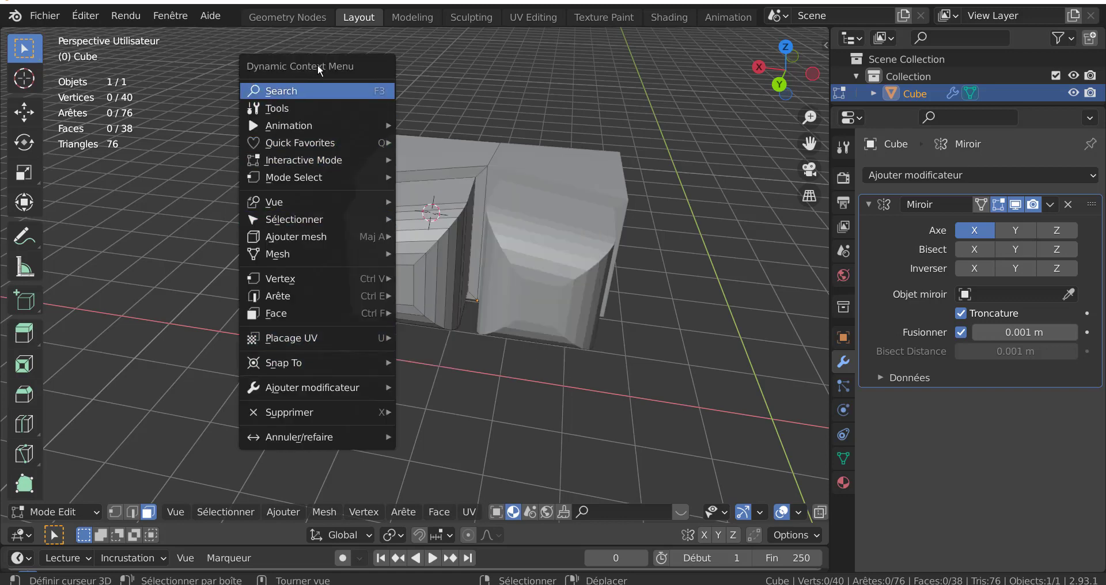
key("Escape")
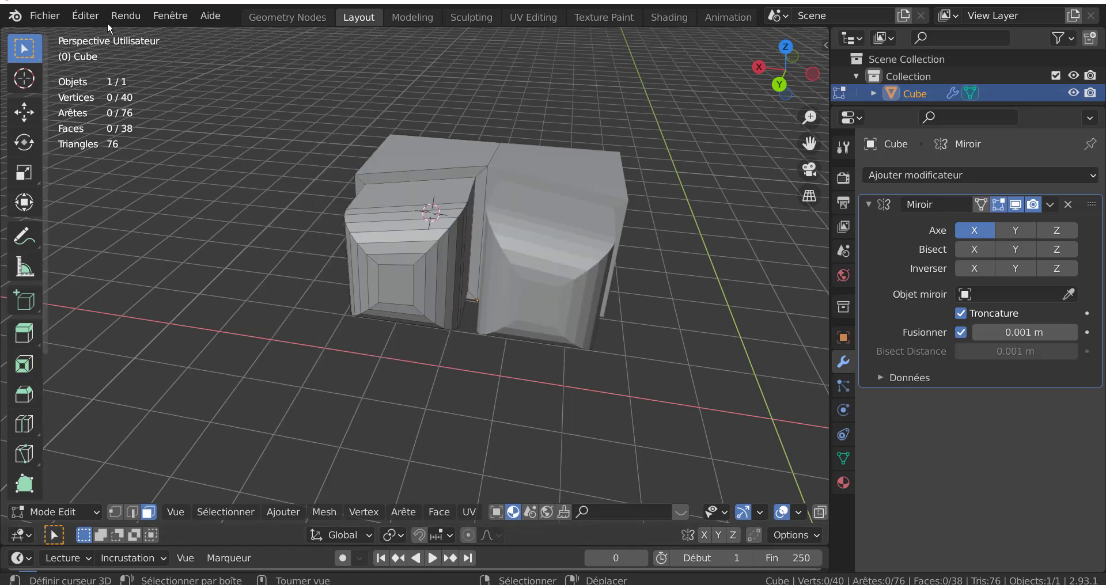
left_click(124, 15)
right_click(251, 244)
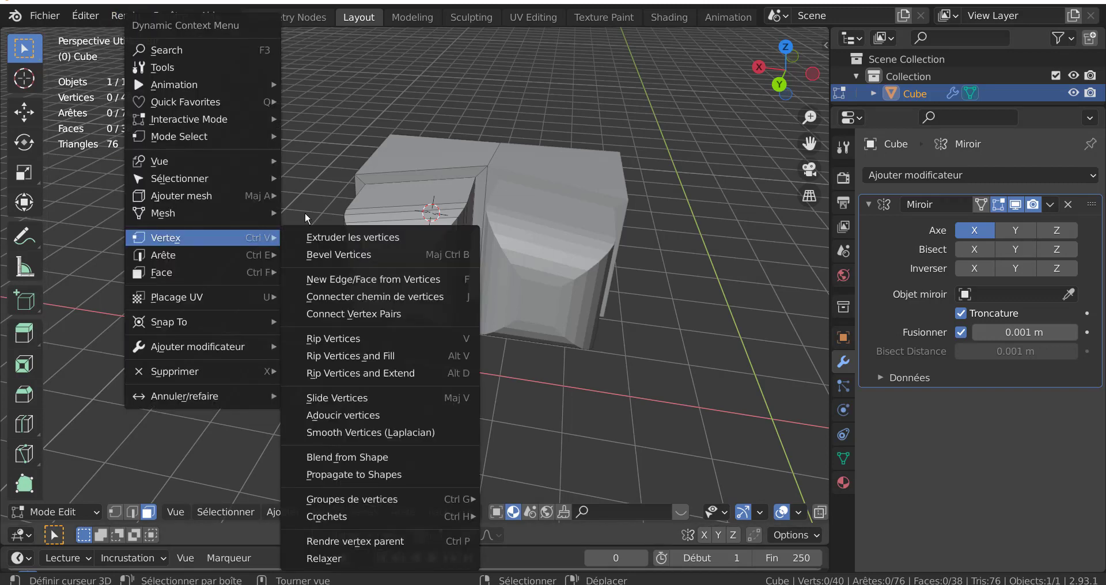
Search the add-ons in the preferences for "menu" to locate the Dynamic Context Menu add-on, and close the preferences
left_click(85, 16)
left_click(115, 261)
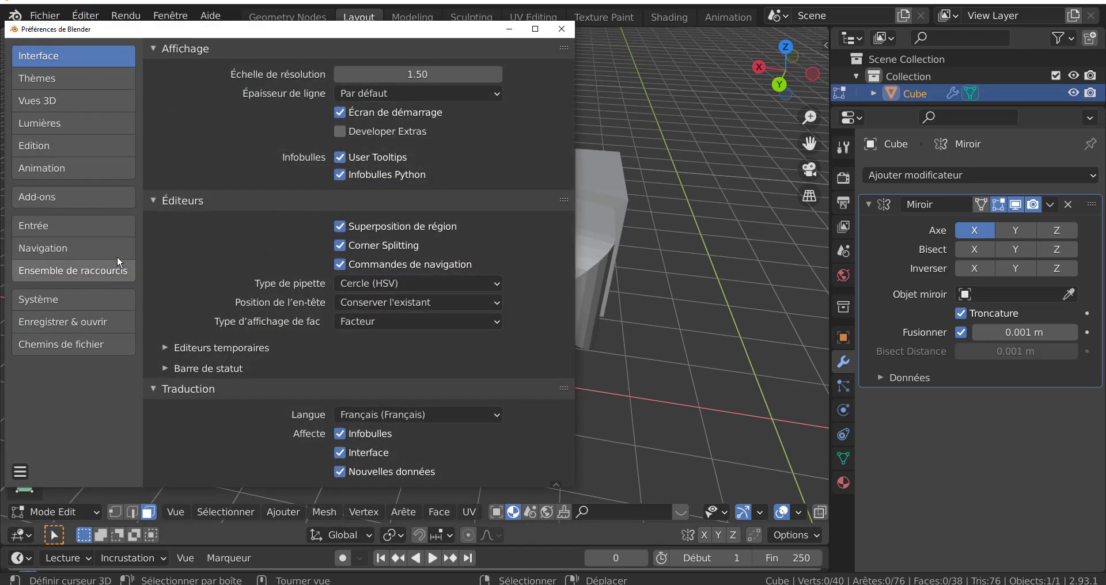
left_click(51, 199)
left_click(481, 76)
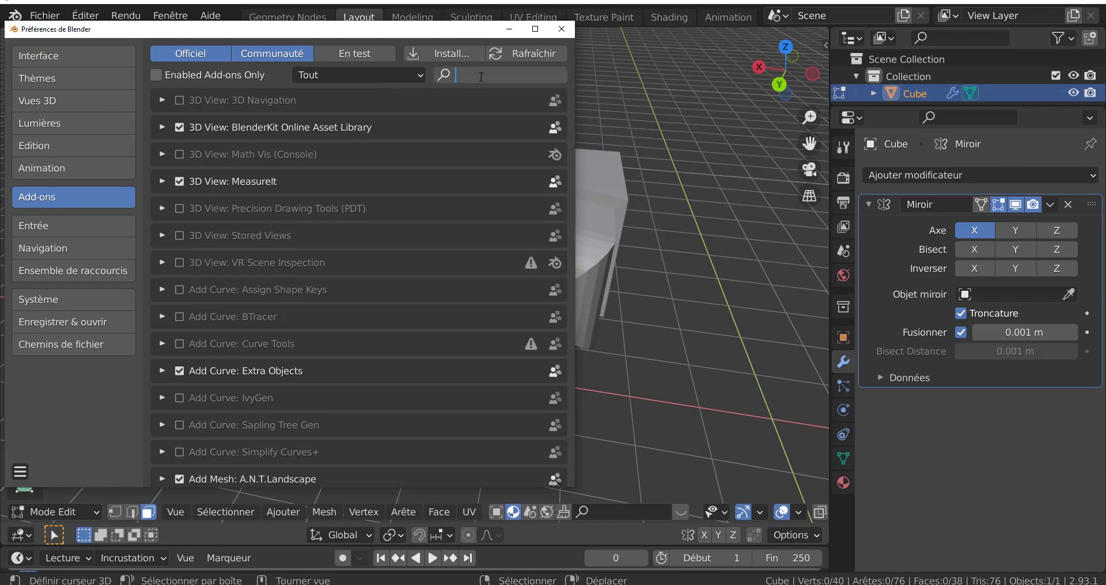
type("menu")
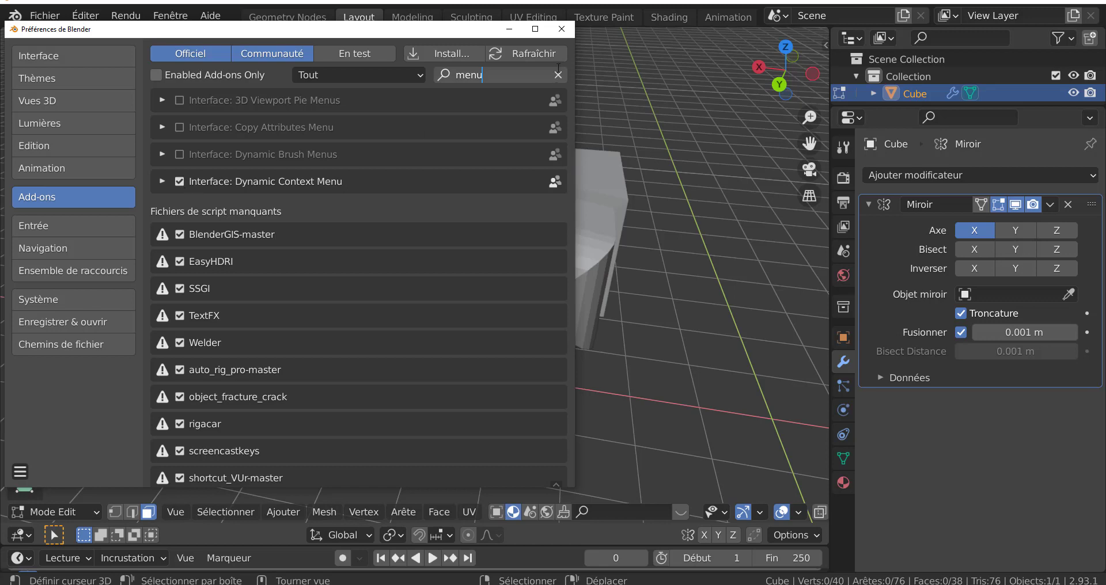
left_click(562, 29)
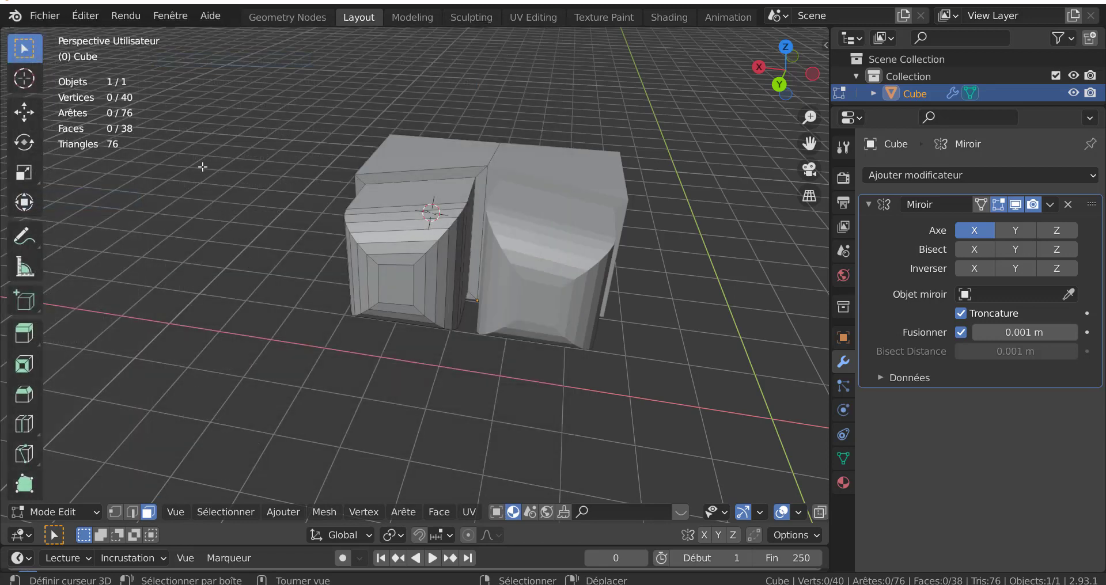
Examine the Dynamic Context Menu's entries for adding meshes, mesh operations and Snap To, plus the operator search
key("space")
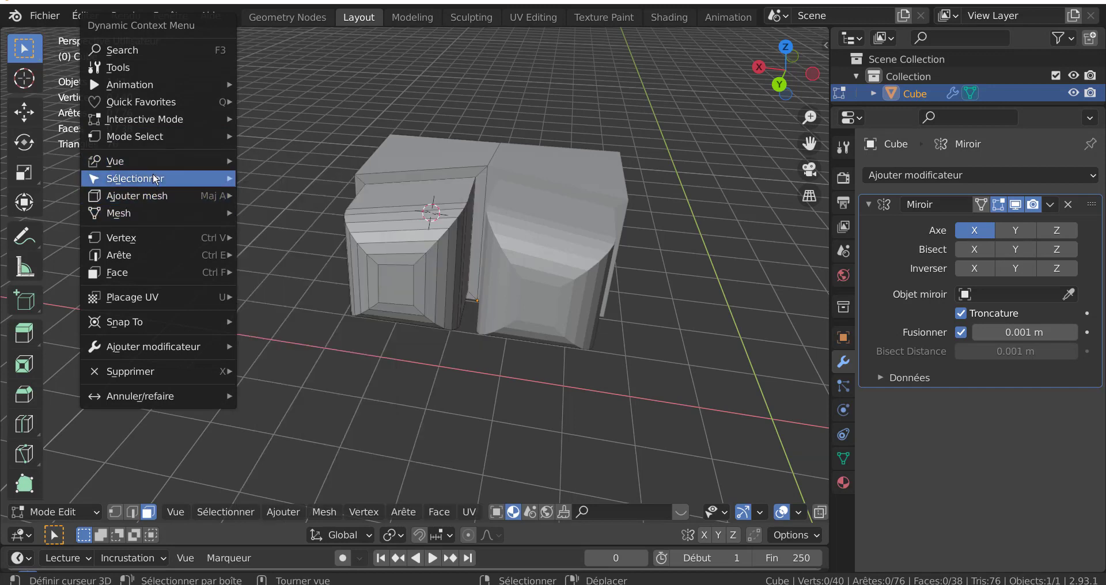
mouse_move(154, 88)
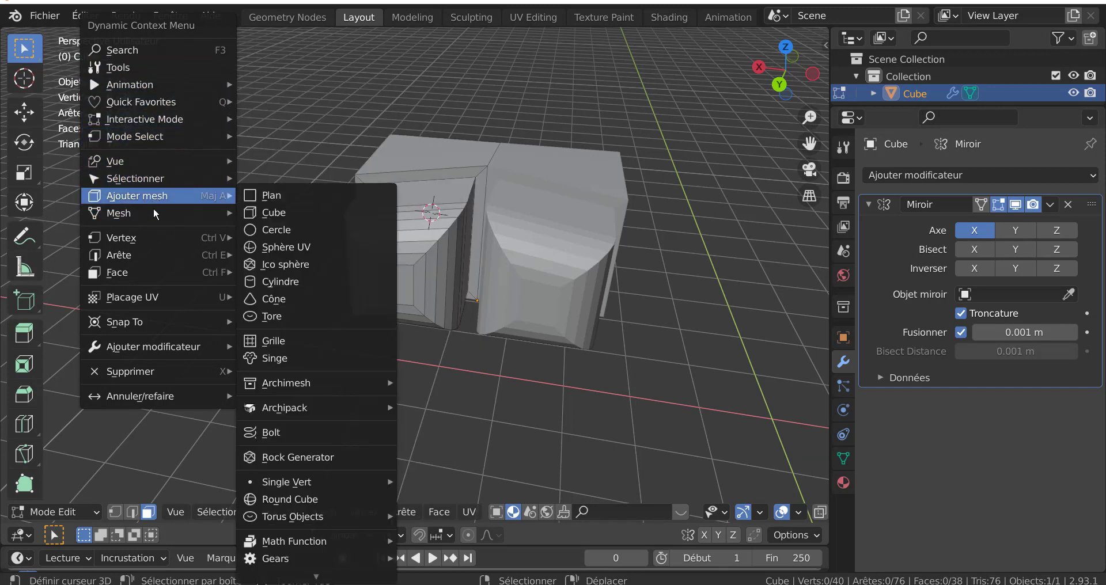
mouse_move(126, 324)
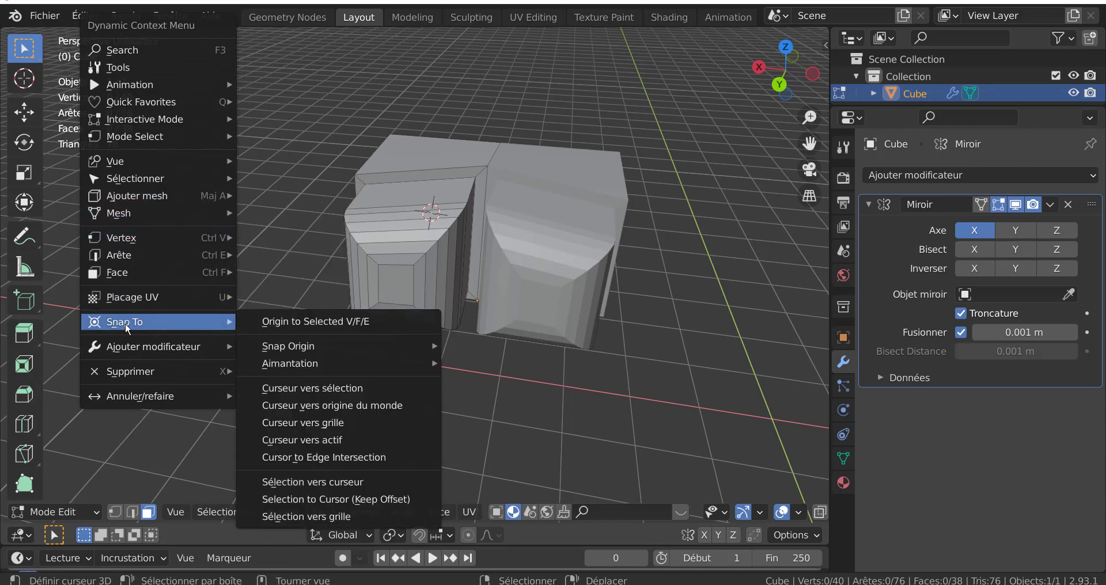
right_click(292, 322)
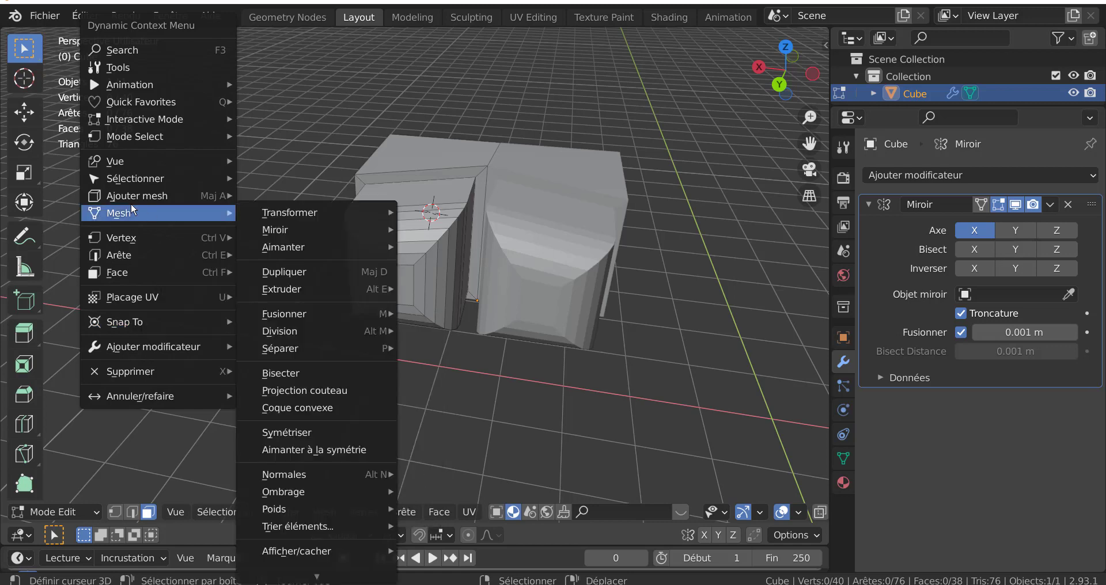
right_click(137, 179)
mouse_move(137, 184)
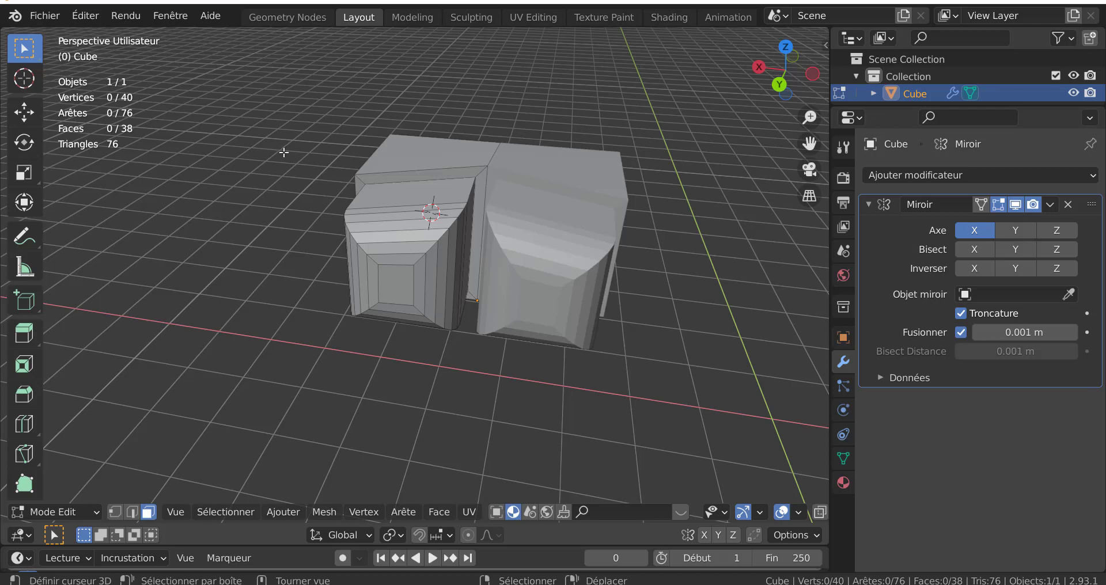
key("F3")
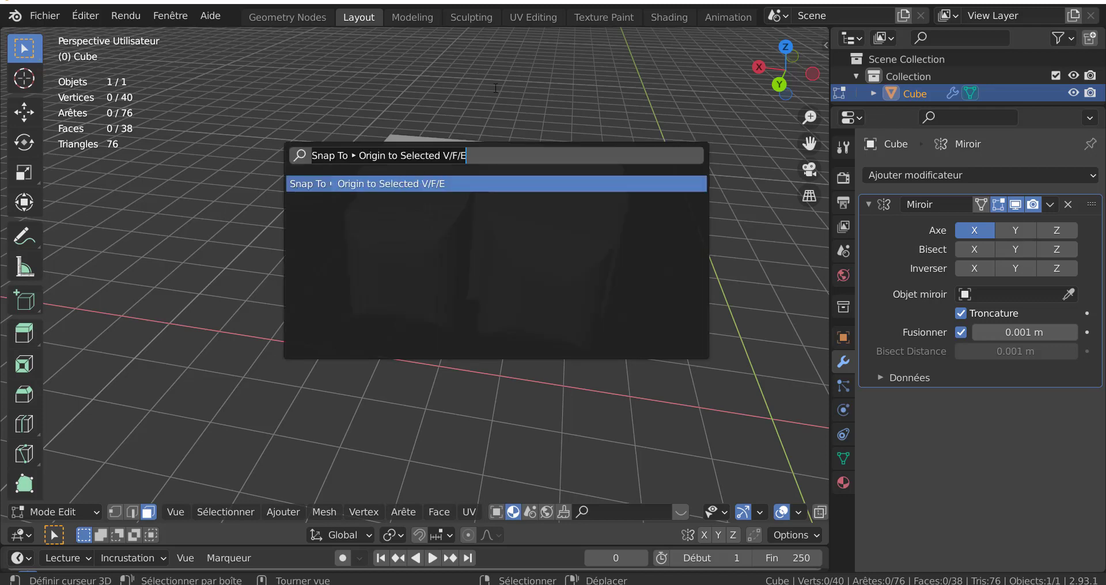
key("Escape")
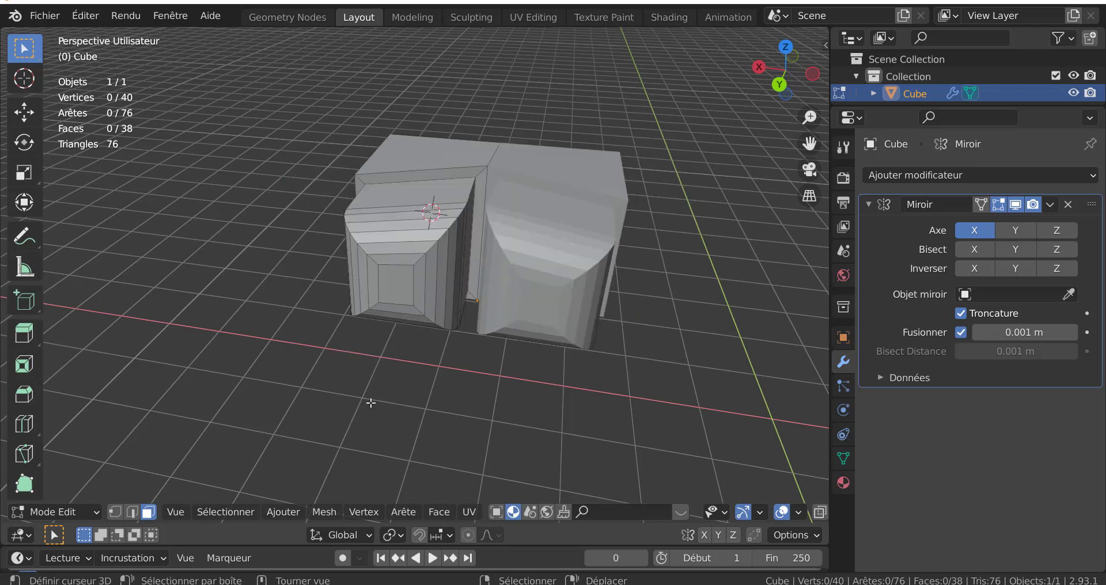
Look through the selection, mesh and face commands available in Edit Mode
left_click(283, 512)
mouse_move(229, 511)
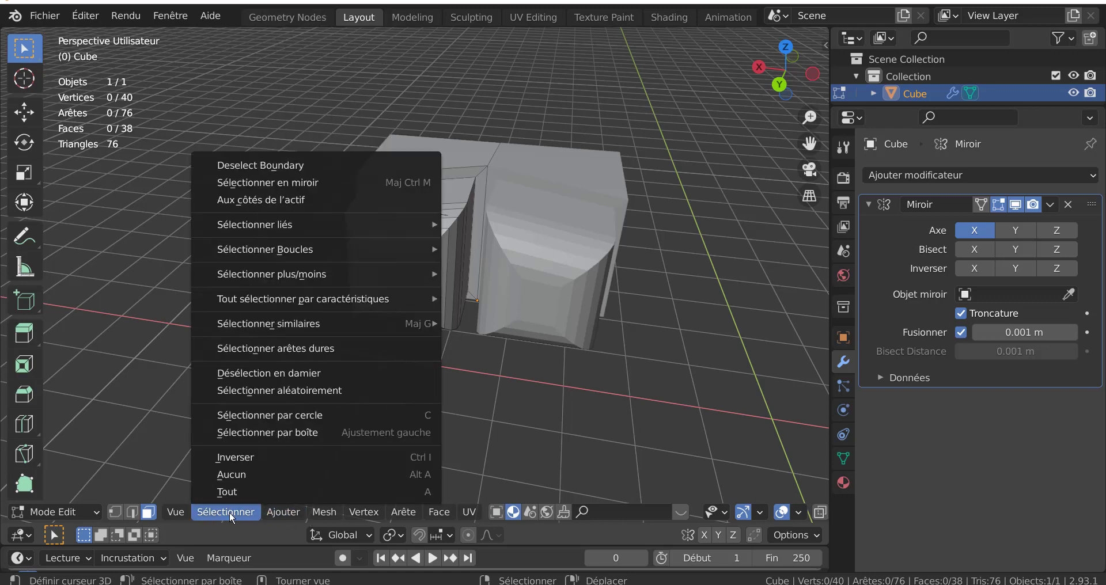
mouse_move(313, 517)
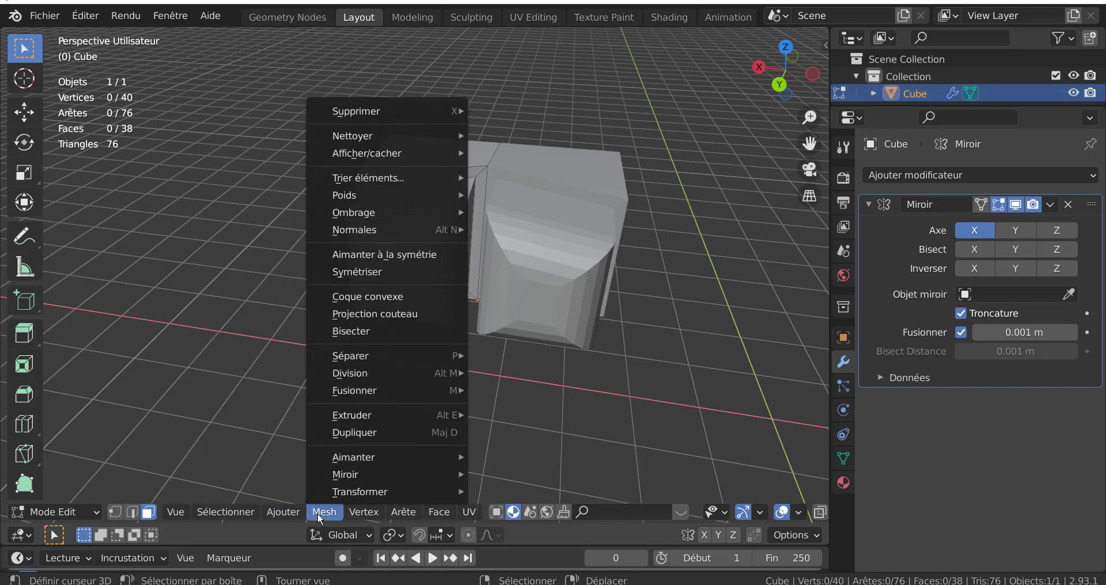
mouse_move(443, 513)
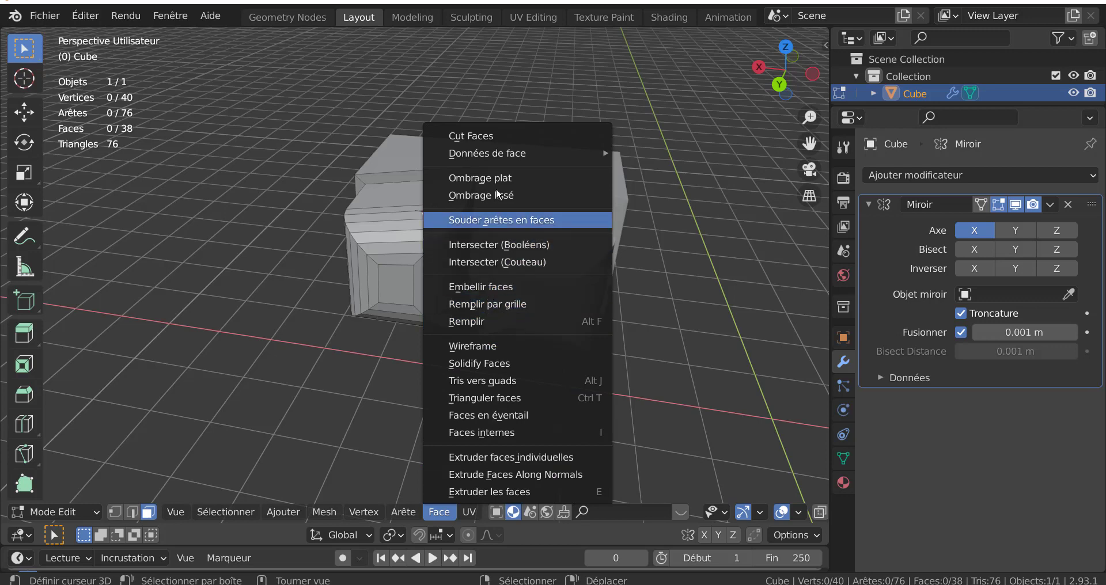
left_click(316, 513)
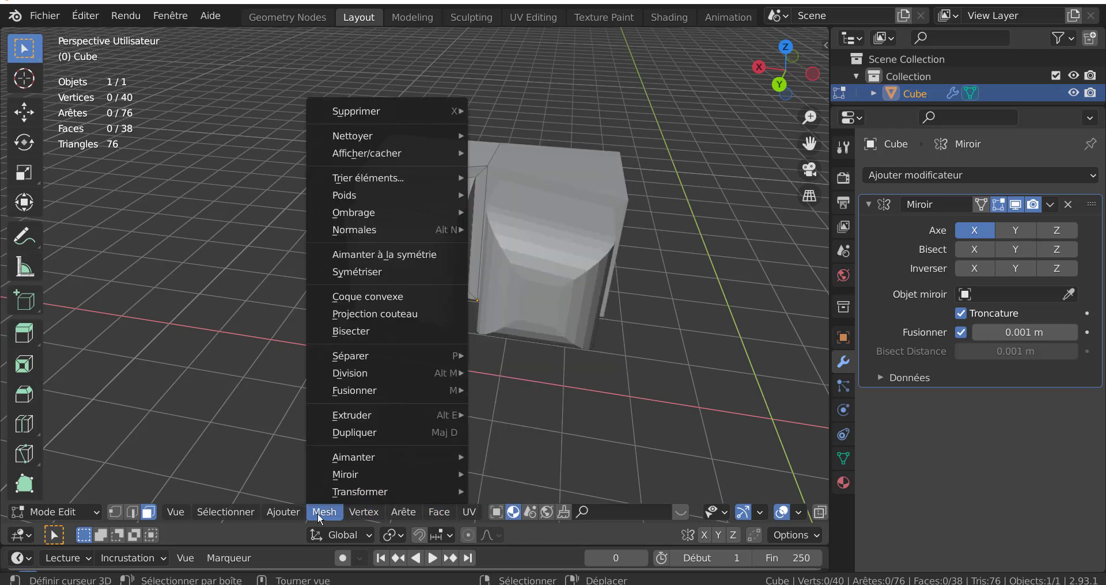
mouse_move(340, 490)
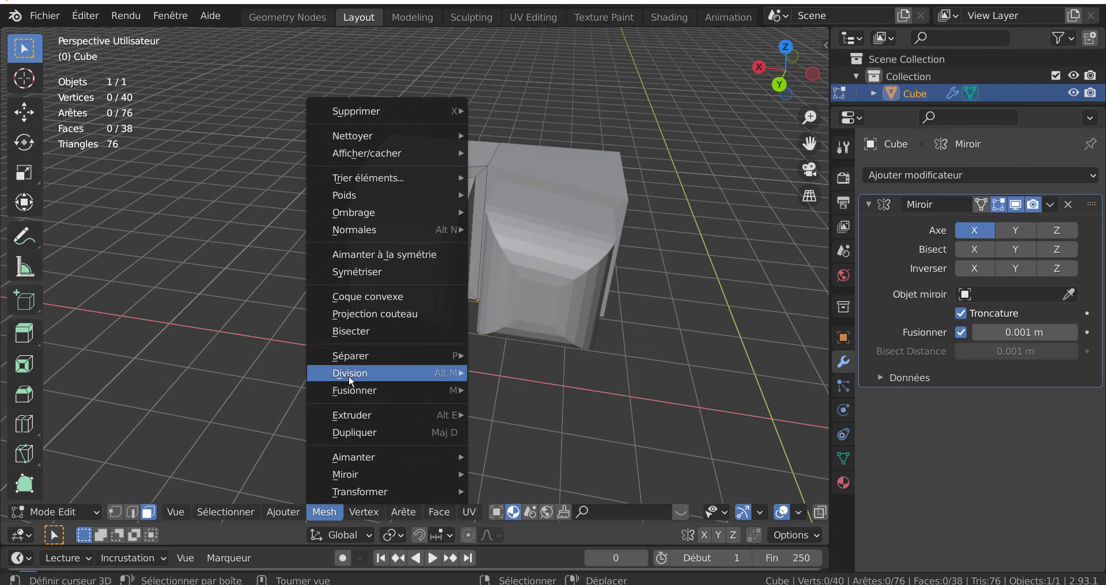
mouse_move(353, 392)
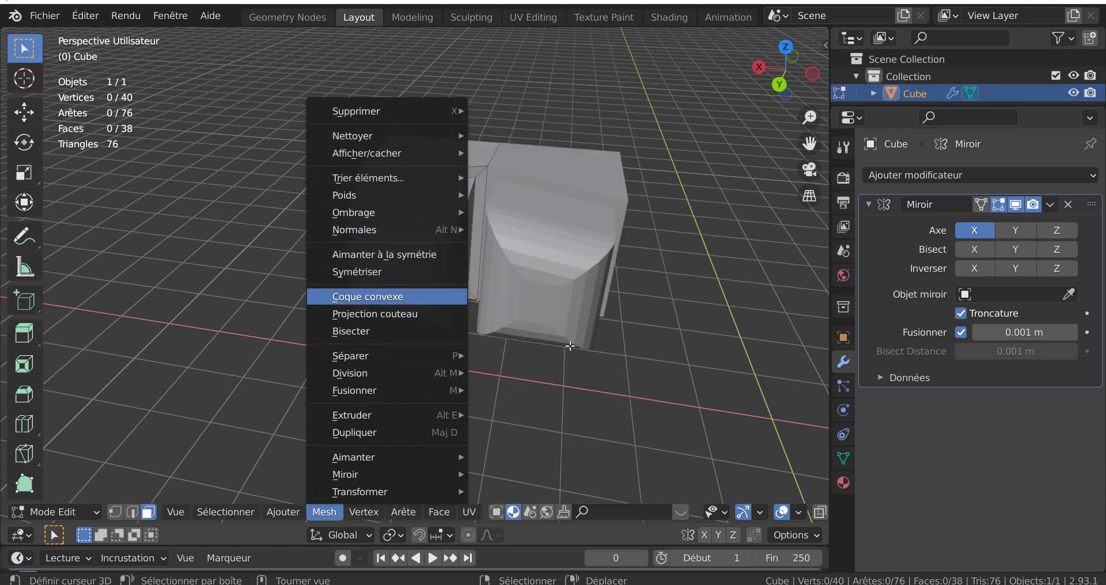
left_click(363, 296)
middle_click_drag(510, 399, 471, 427)
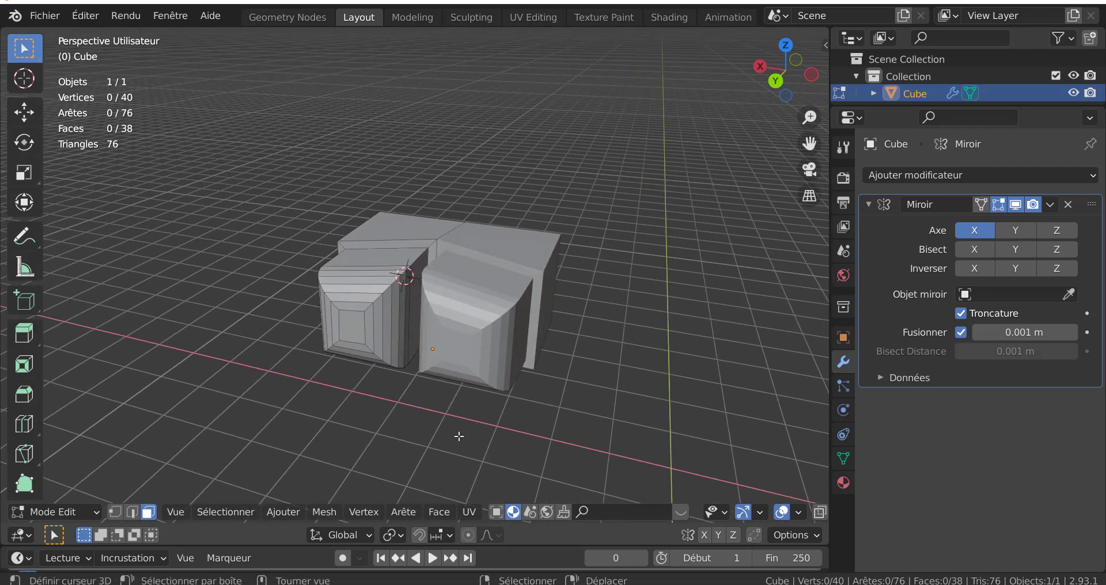
Return to Object Mode and enable snapping with Vertex as the snap target
key("Tab")
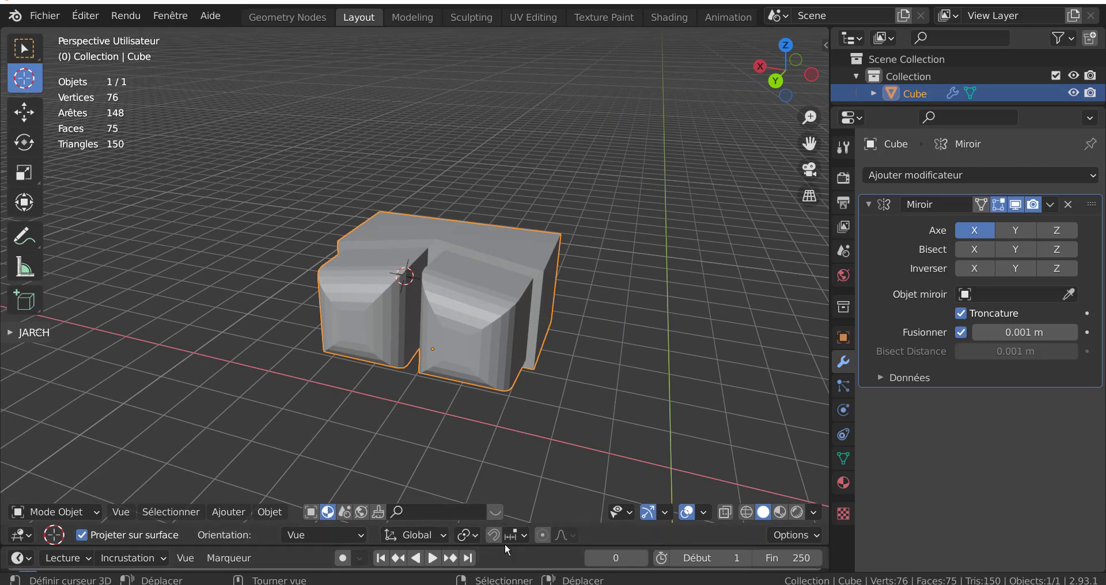
left_click(520, 536)
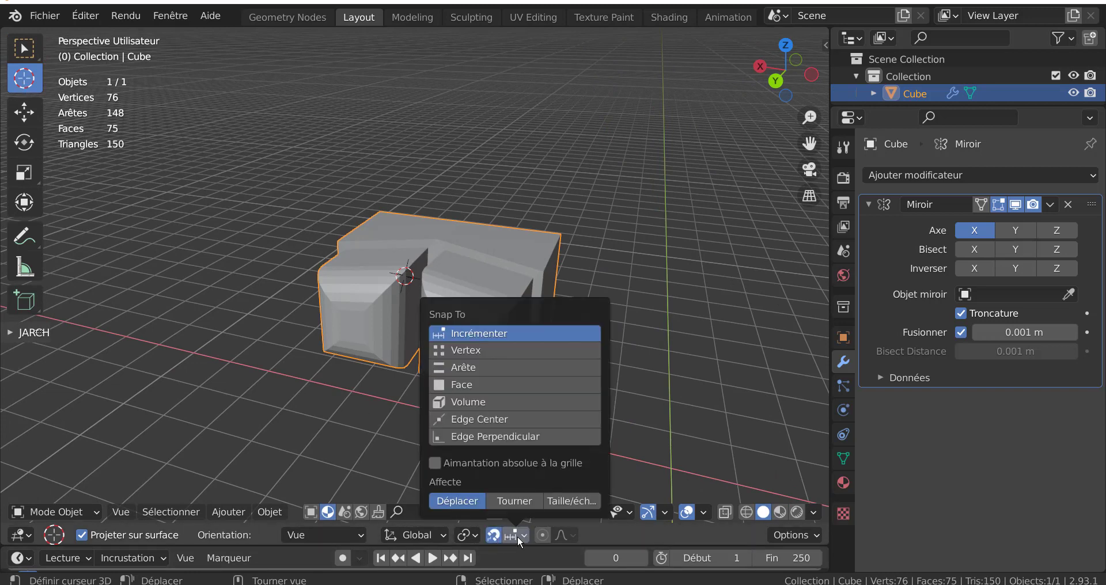
left_click(471, 349)
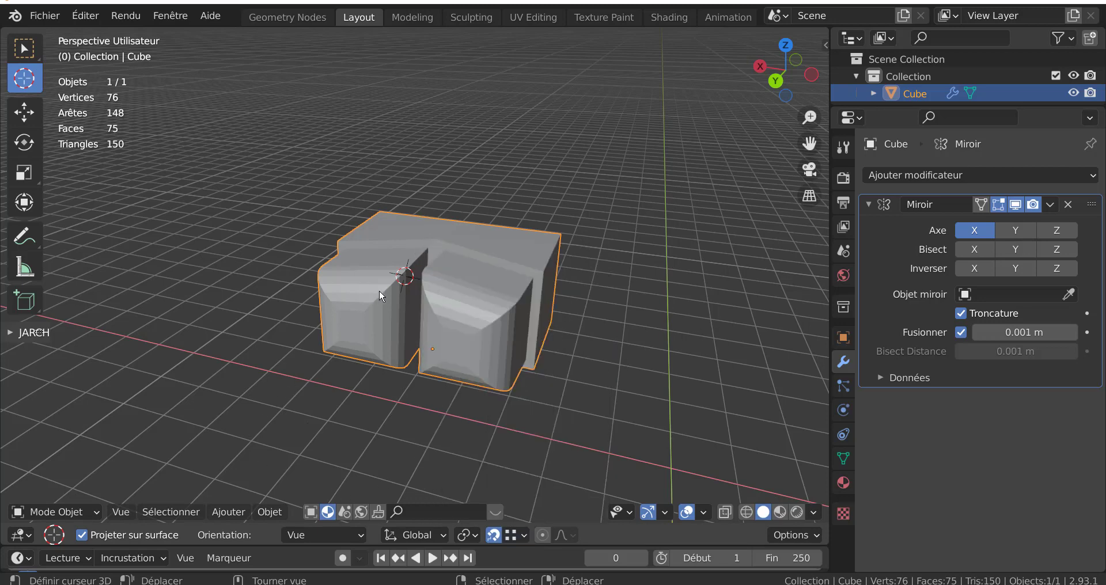
Snap the 3D cursor onto the upper outer corner vertex of the mirrored extrusion's rounded end and inspect its placement
scroll(415, 285, "up", 4)
key("g")
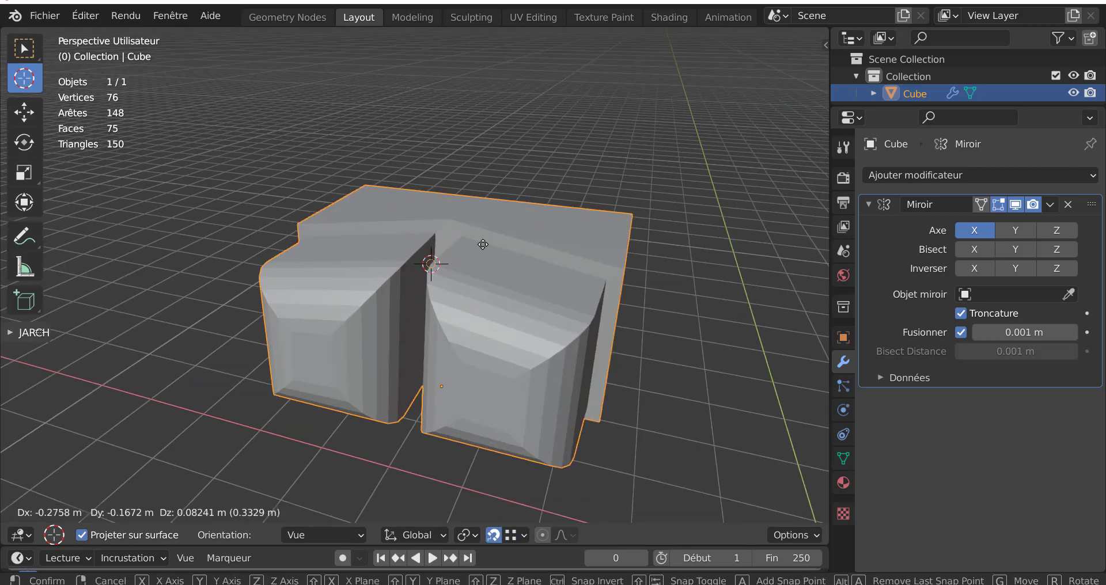
left_click_drag(483, 244, 530, 369)
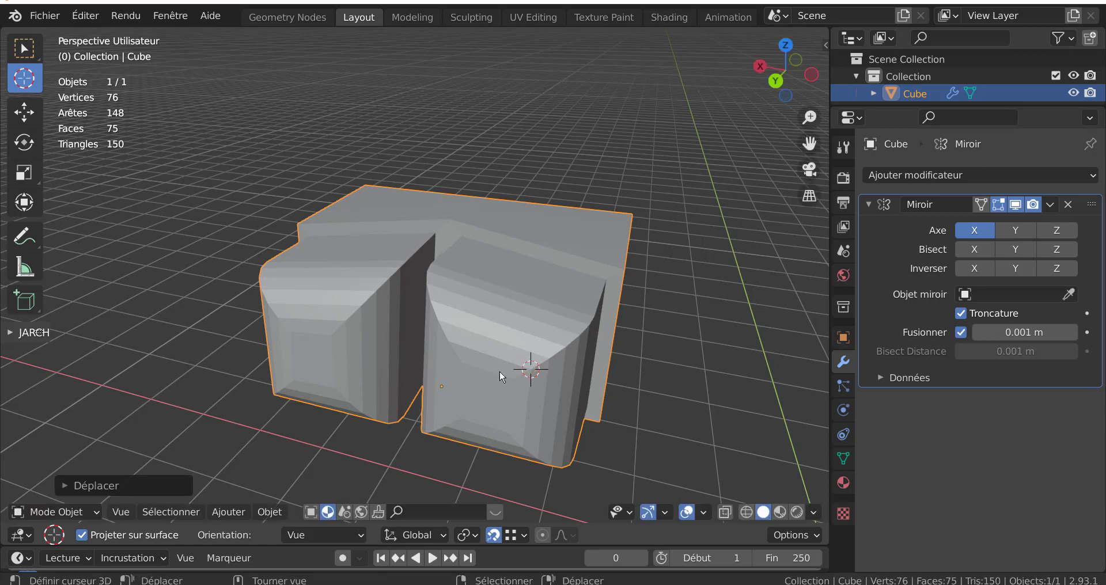
middle_click_drag(605, 354, 536, 383)
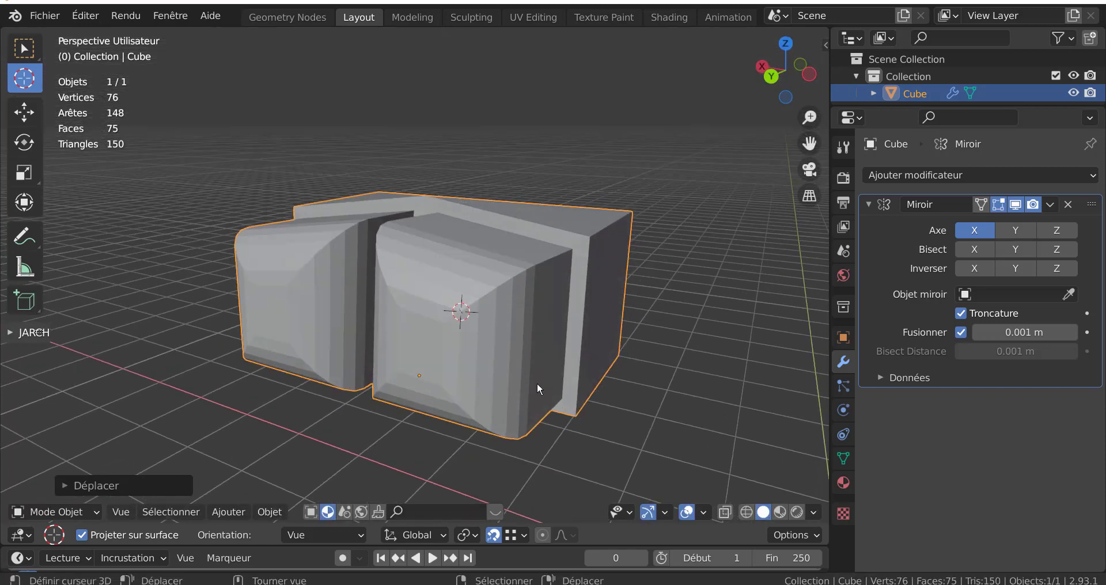
scroll(535, 383, "up", 2)
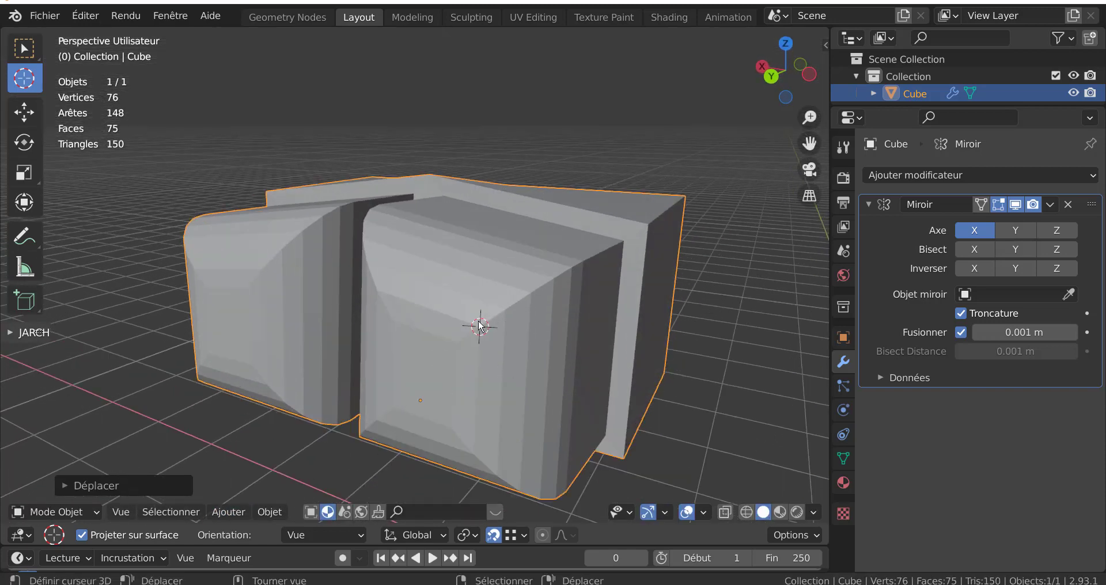
Set the cube's origin to the 3D cursor and apply its Mirror modifier
left_click(240, 512)
mouse_move(269, 512)
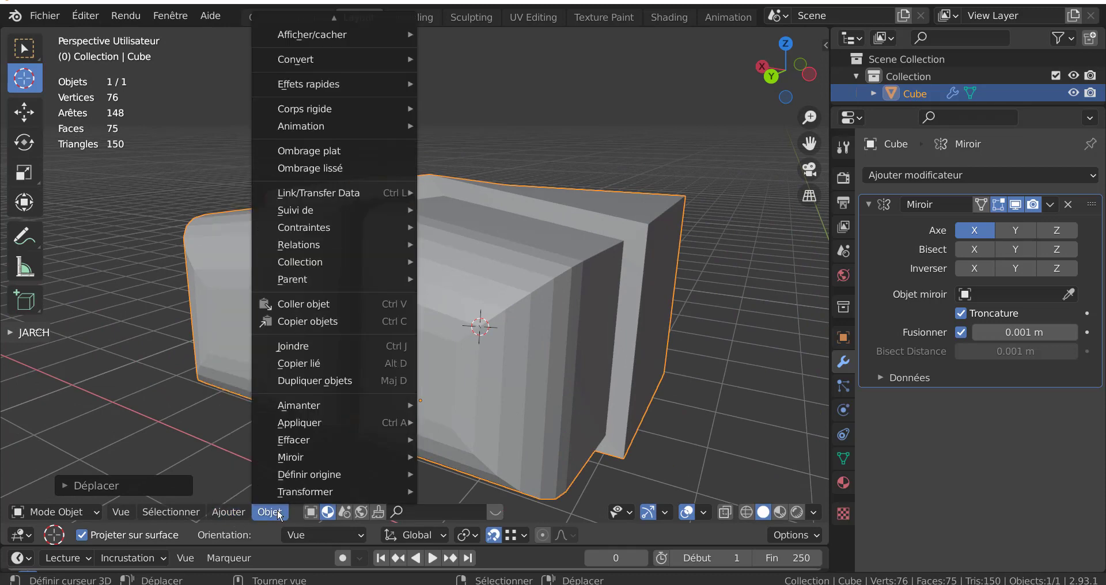
mouse_move(385, 478)
left_click(487, 509)
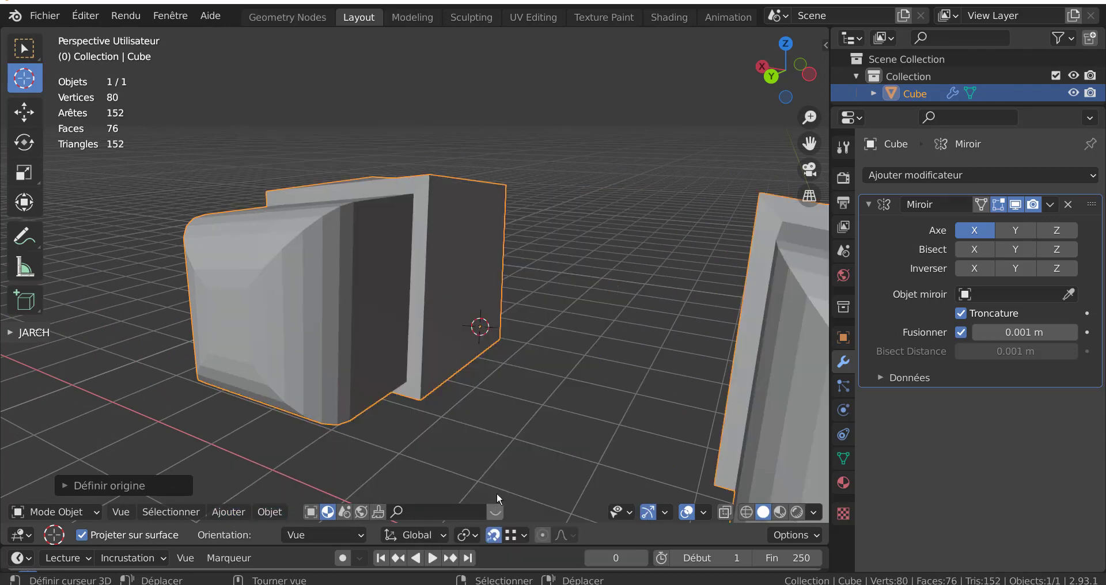
scroll(513, 406, "down", 5)
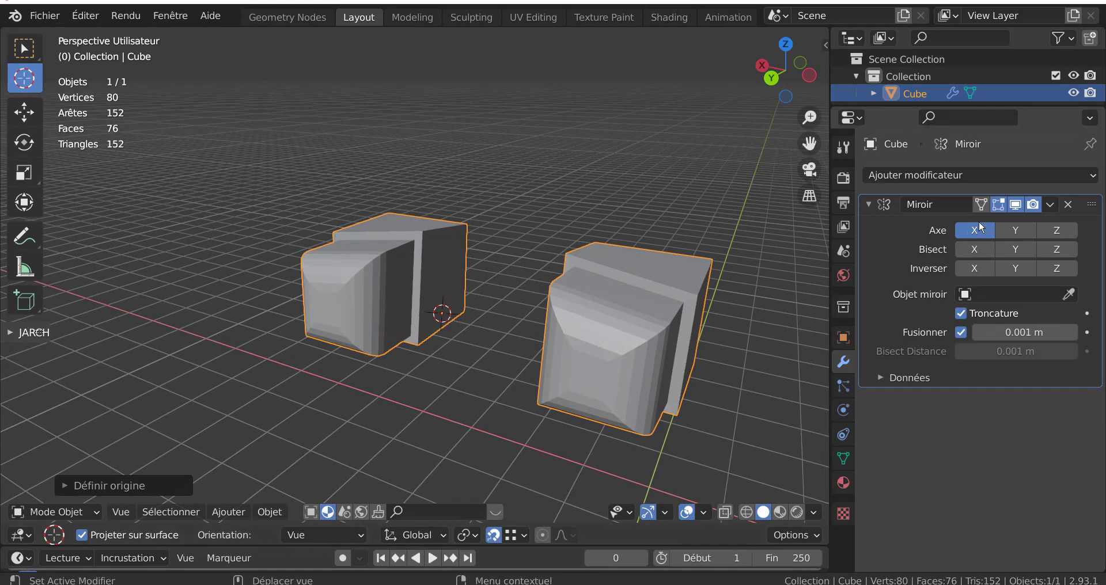
left_click(1050, 204)
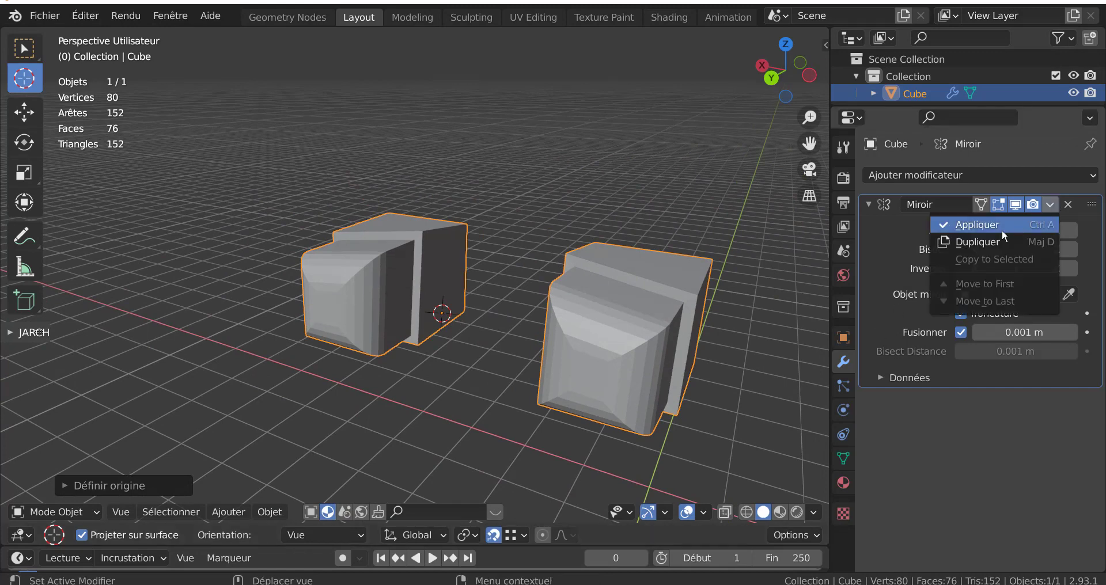
left_click(1001, 228)
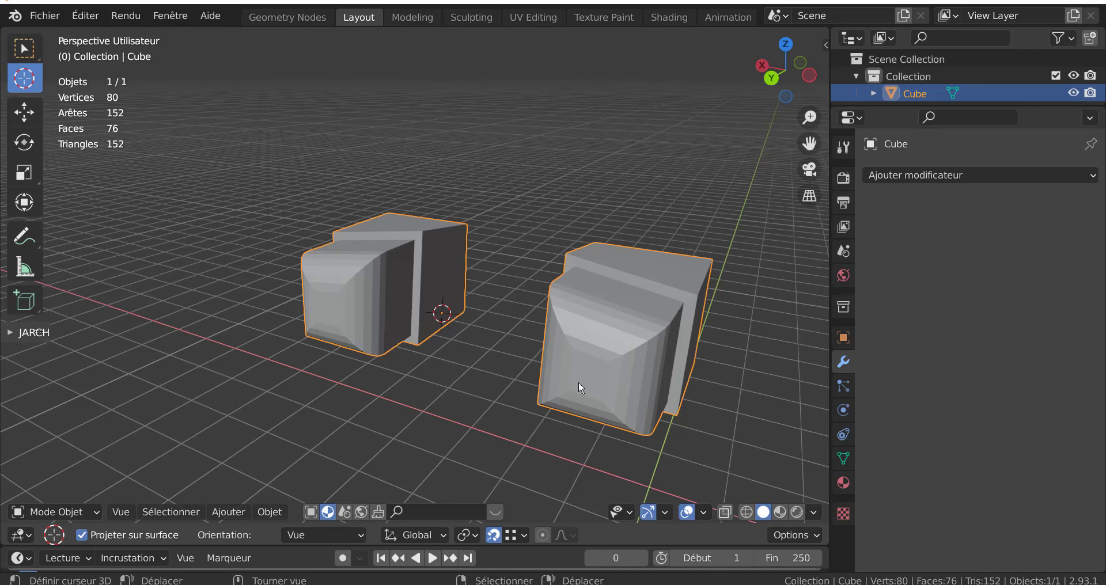
Try rotating the mirrored blocks about the global Z axis around their origin
key("r")
key("z")
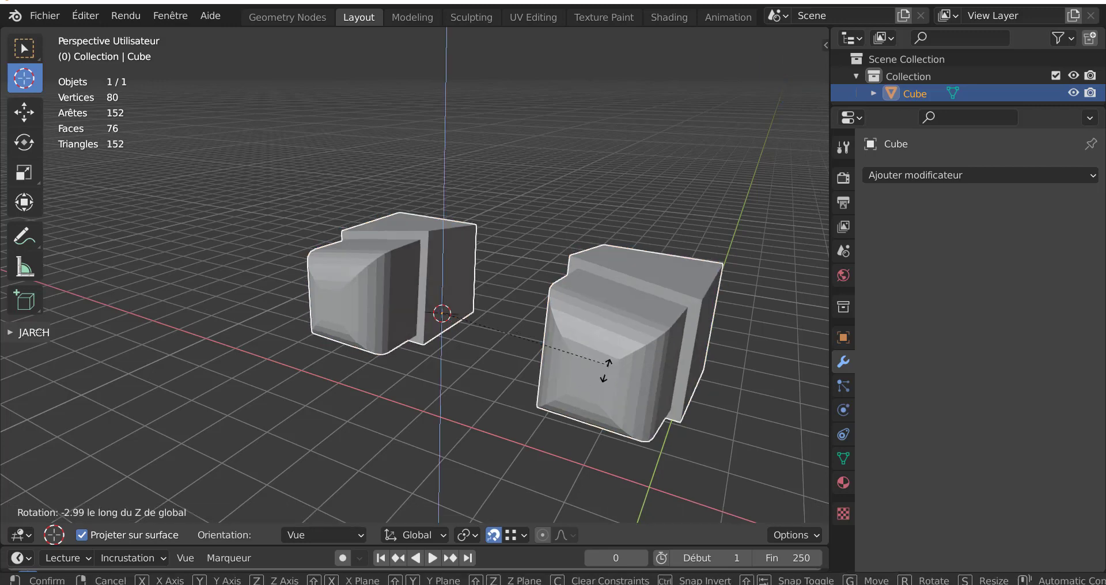
left_click(389, 369)
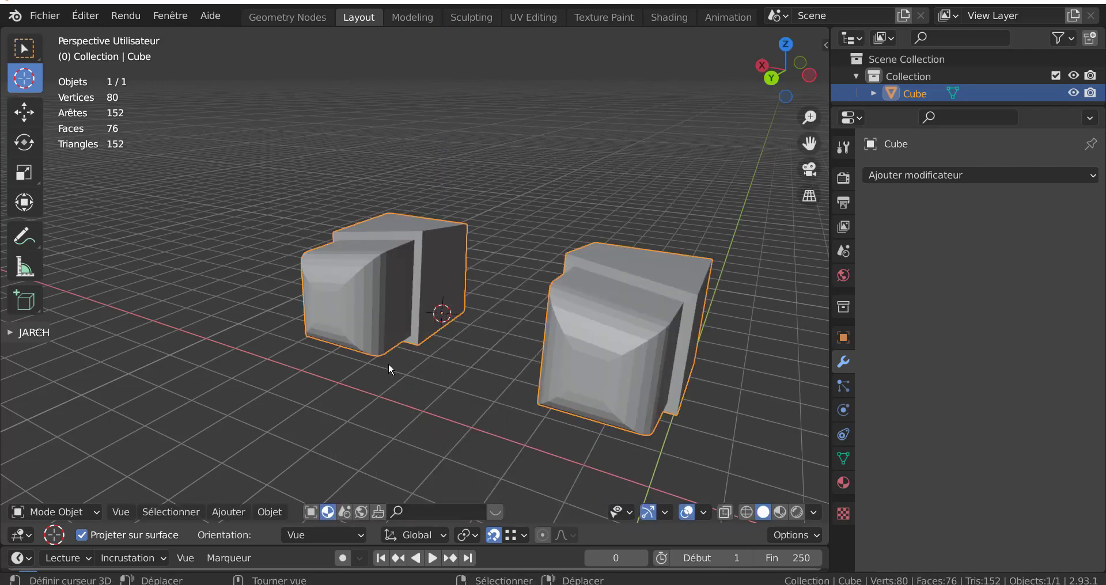
middle_click_drag(527, 313, 523, 306)
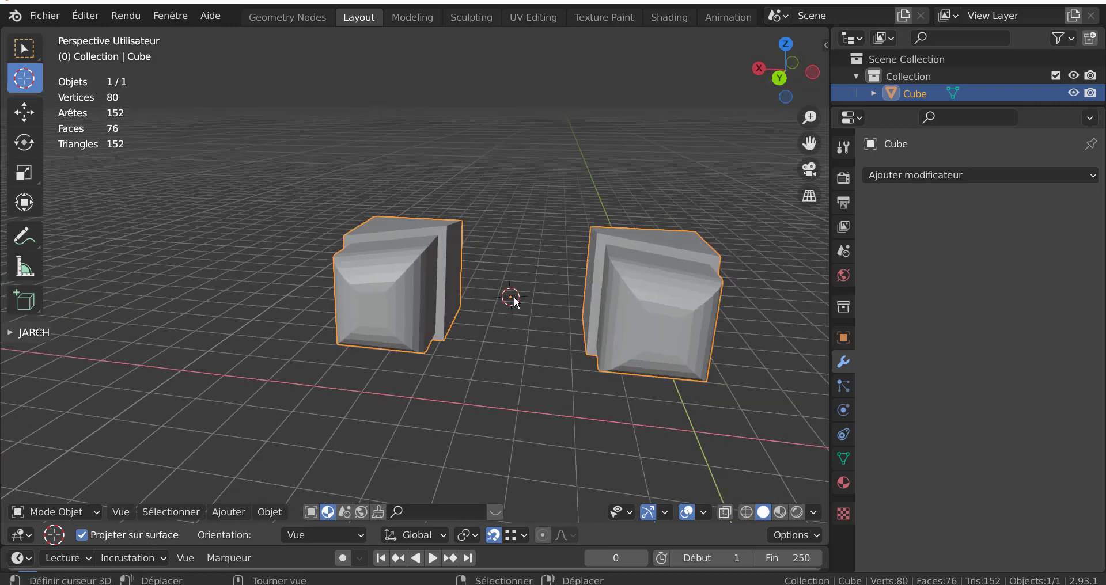
Snap the 3D cursor onto the upper front inner corner vertex of the left block's base and set the object's origin there
left_click_drag(513, 300, 440, 226)
middle_click_drag(488, 249, 487, 297)
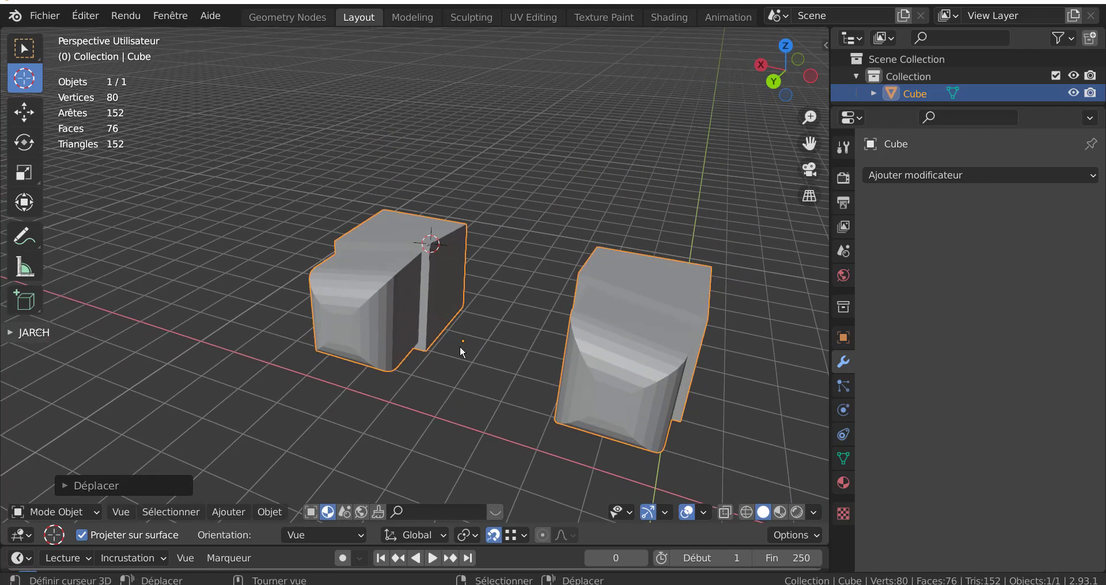
left_click(253, 514)
mouse_move(322, 475)
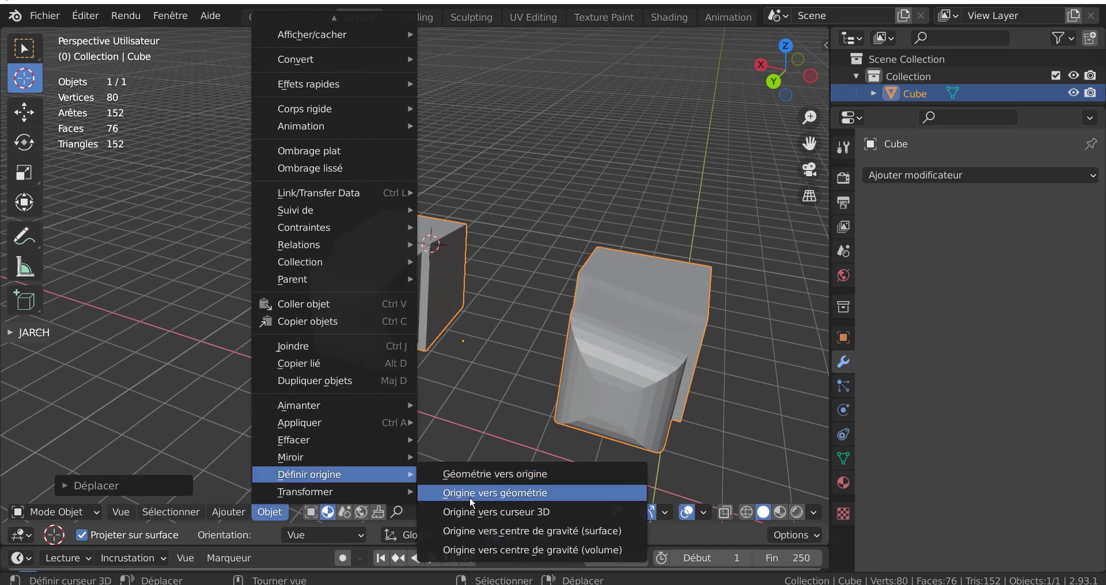
left_click(477, 511)
scroll(438, 253, "up", 2)
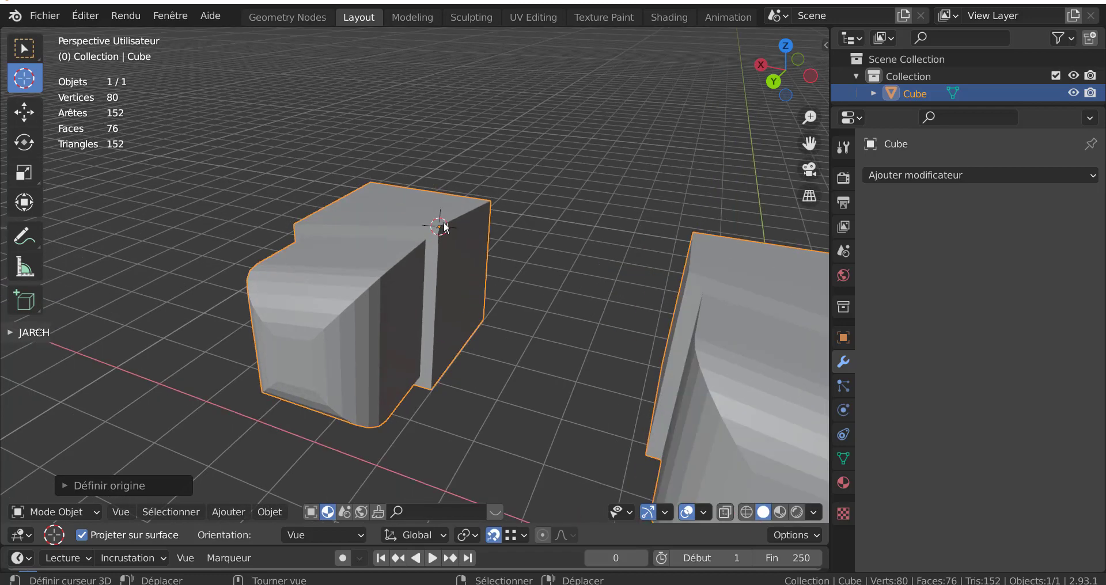
Try rotating the object about the Z, X and Y axes in turn around the corner origin
scroll(494, 311, "down", 3)
key("r")
key("z")
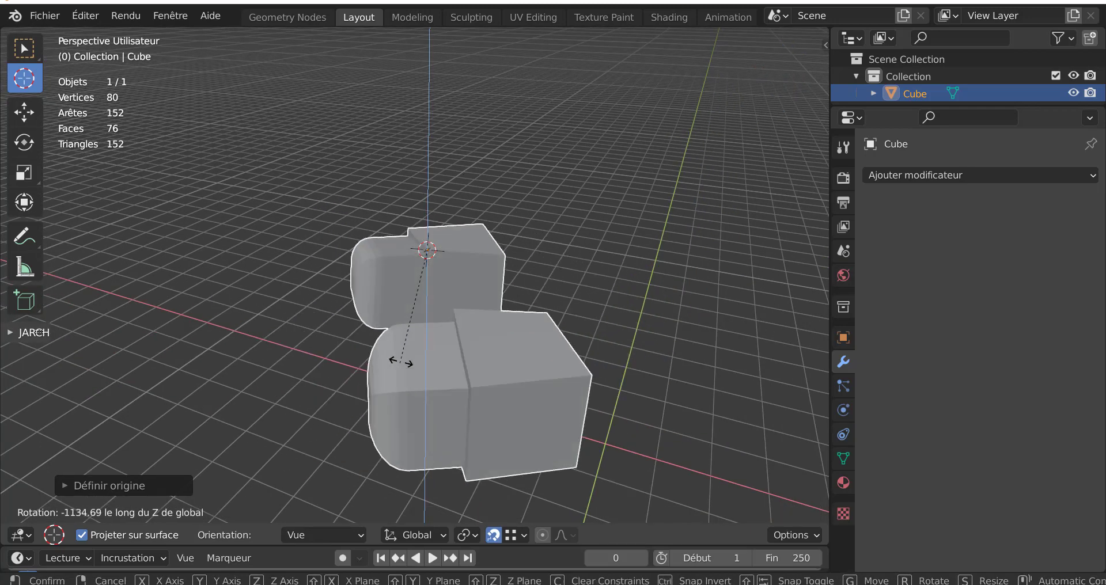
right_click(471, 423)
key("r")
key("x")
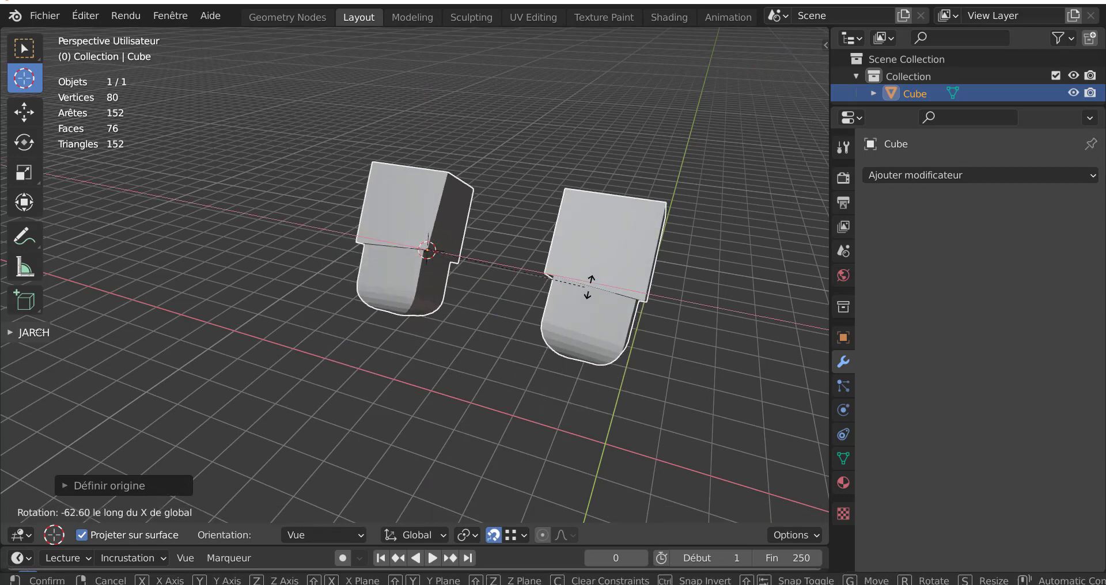
right_click(576, 268)
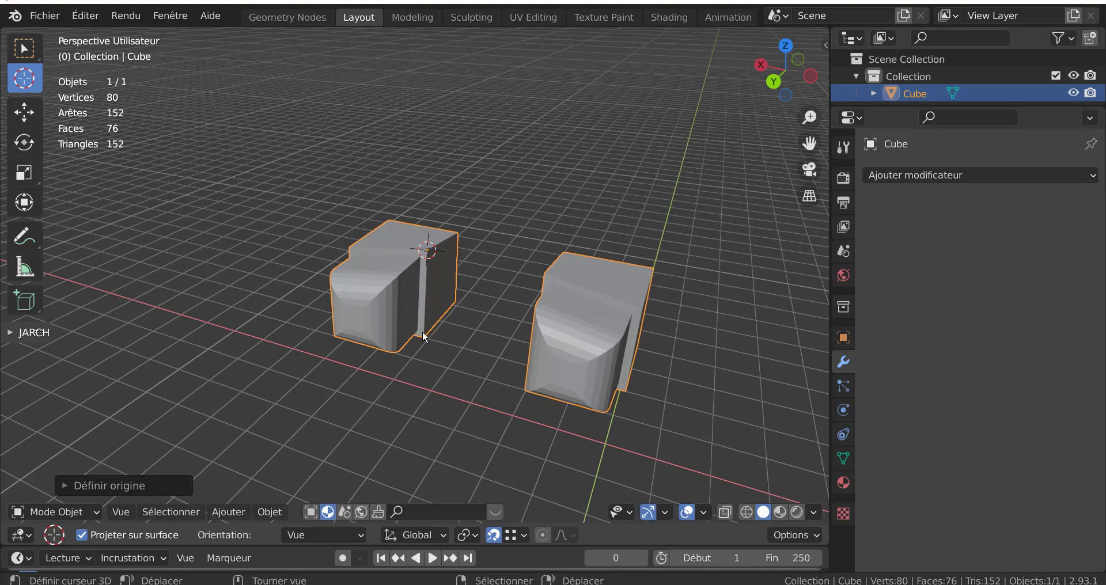
key("r")
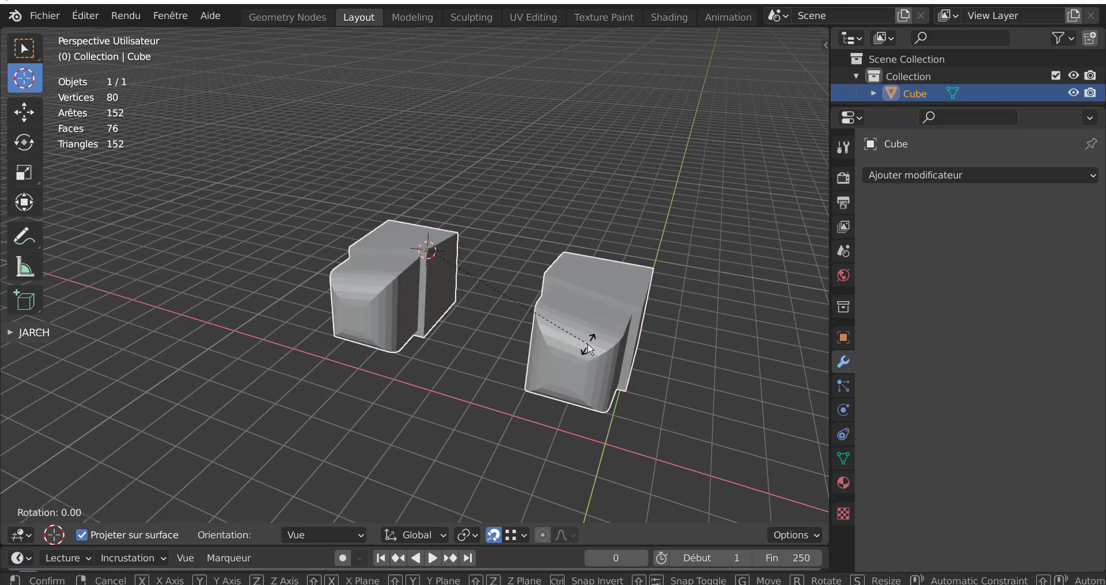
key("y")
right_click(469, 253)
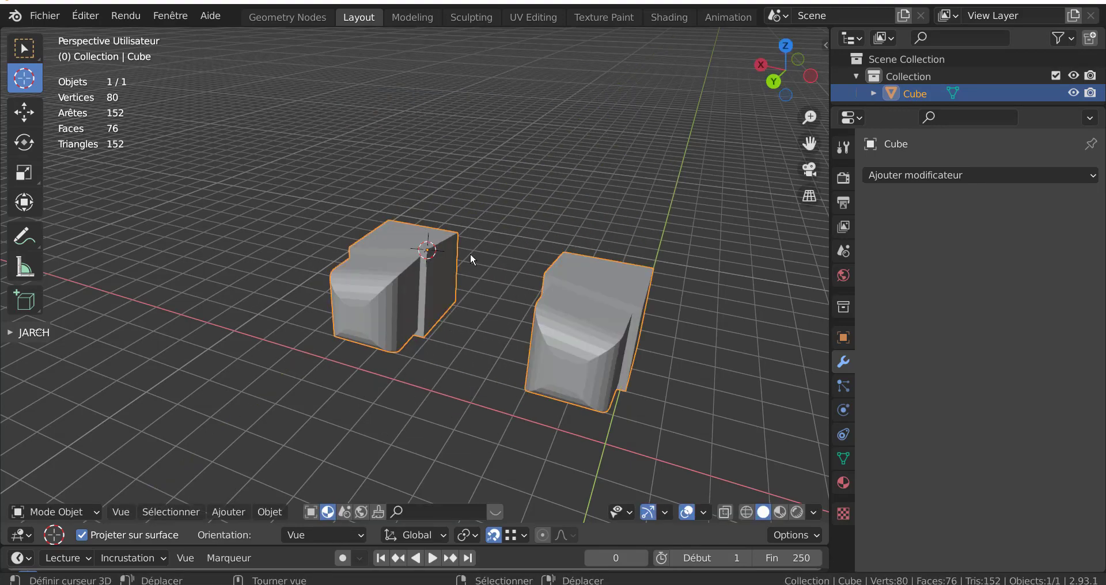
middle_click_drag(469, 253, 499, 282)
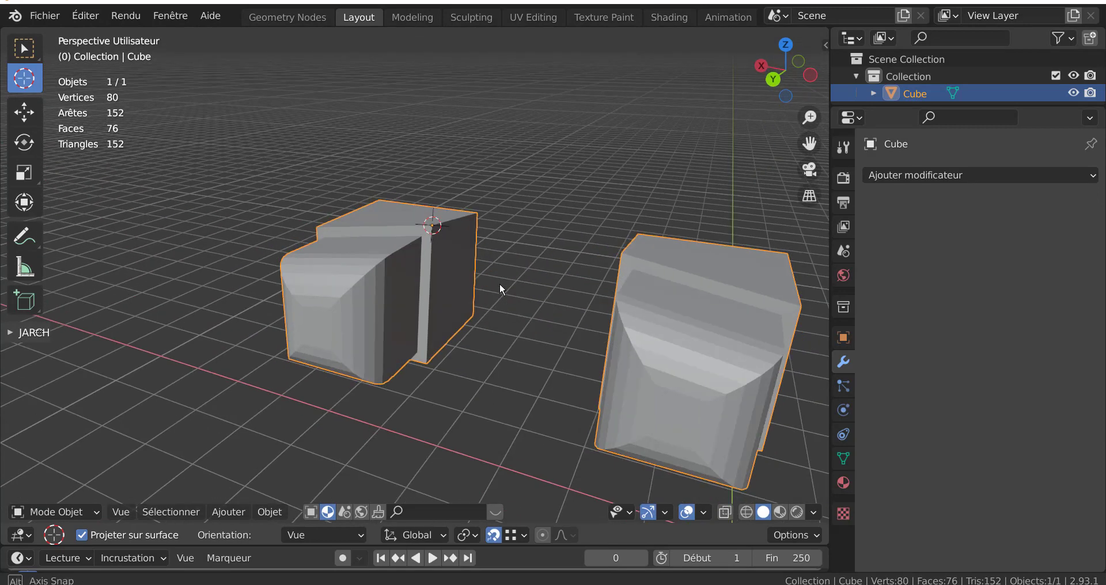
Try moving the left block's top face in Edit Mode with vertex snapping active
key("Tab")
left_click(428, 220)
key("g")
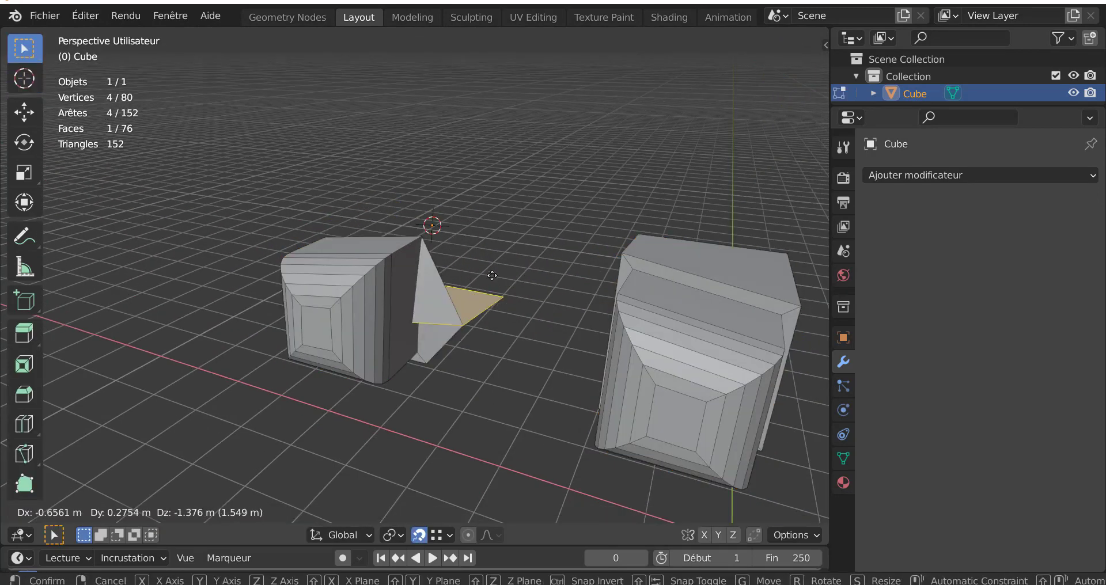
right_click(489, 270)
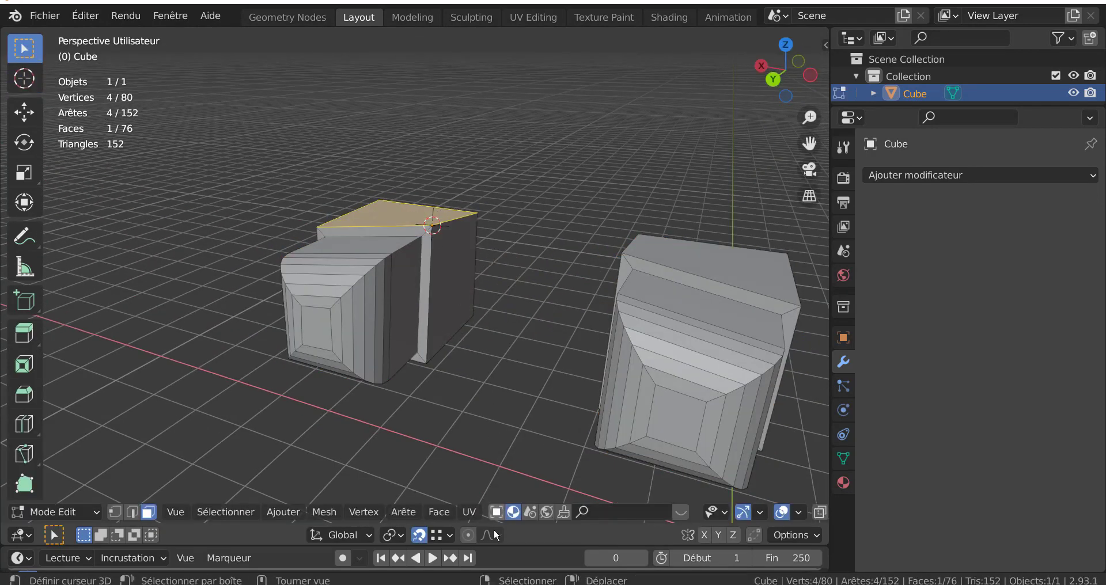
Turn snapping off with Increment as the snap target and return to Object Mode
left_click(418, 535)
left_click(447, 537)
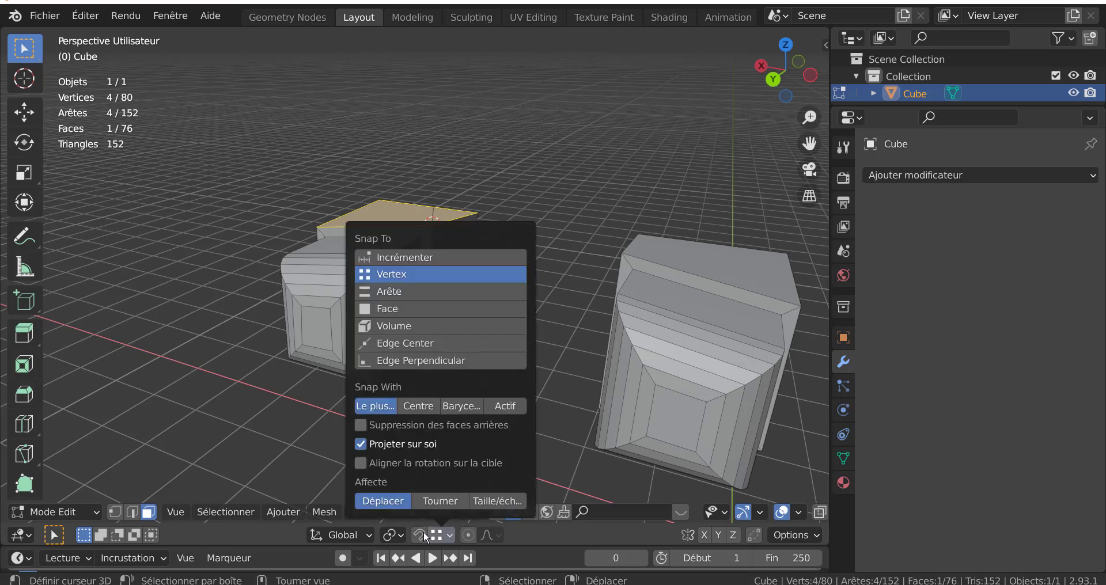
left_click(419, 258)
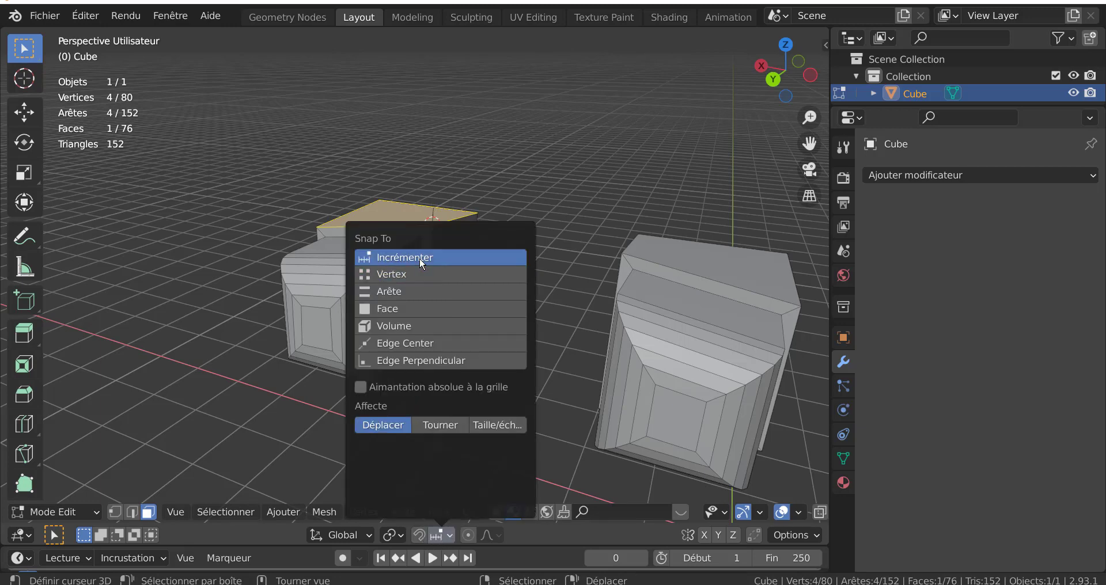
middle_click_drag(496, 323, 498, 348)
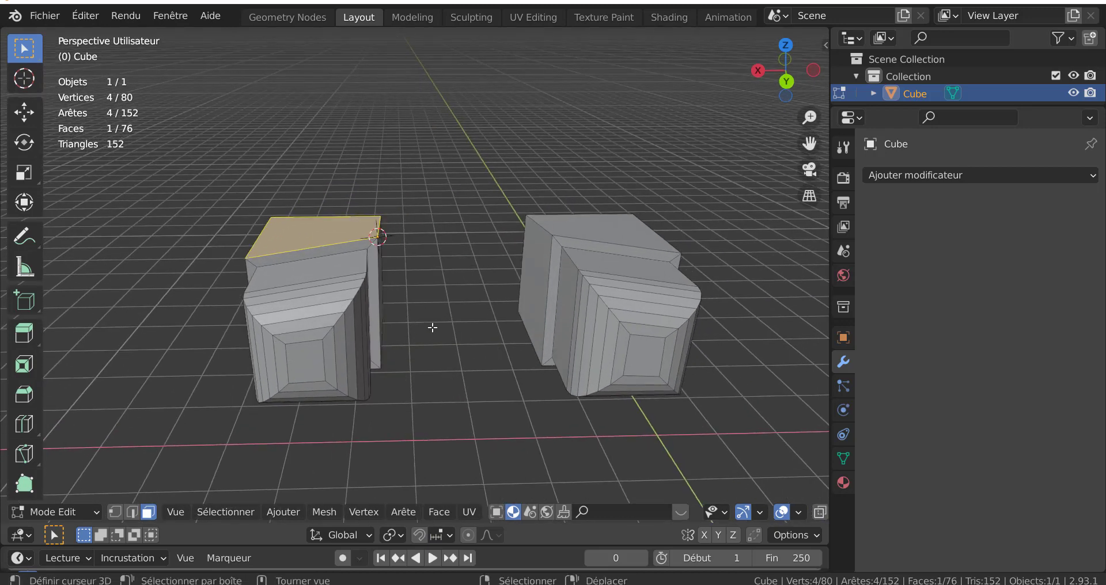
key("Tab")
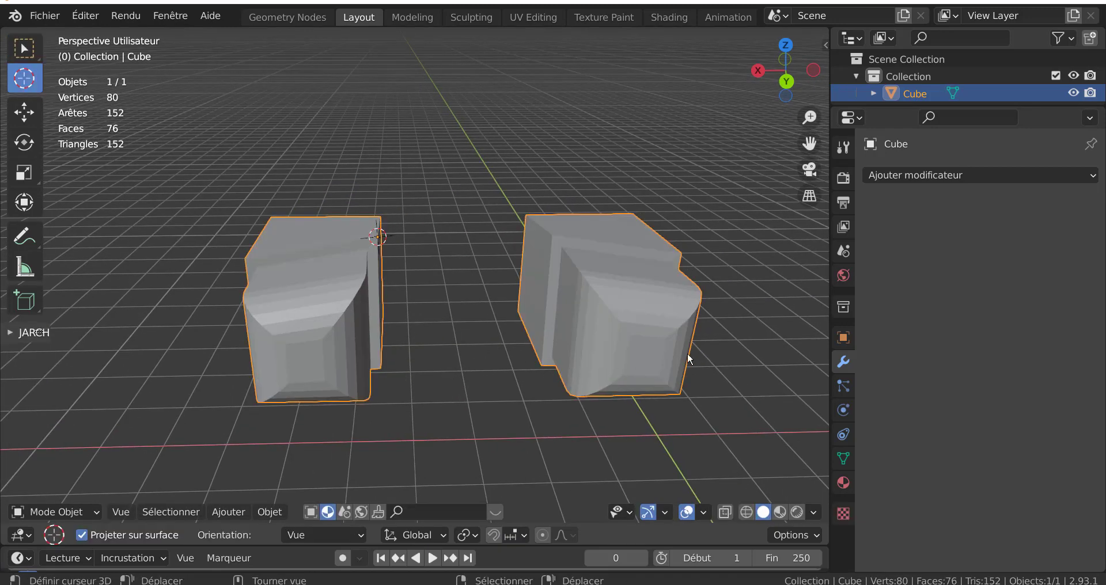
Widen the 3D viewport by narrowing the outliner and properties area
middle_click_drag(727, 354, 674, 331)
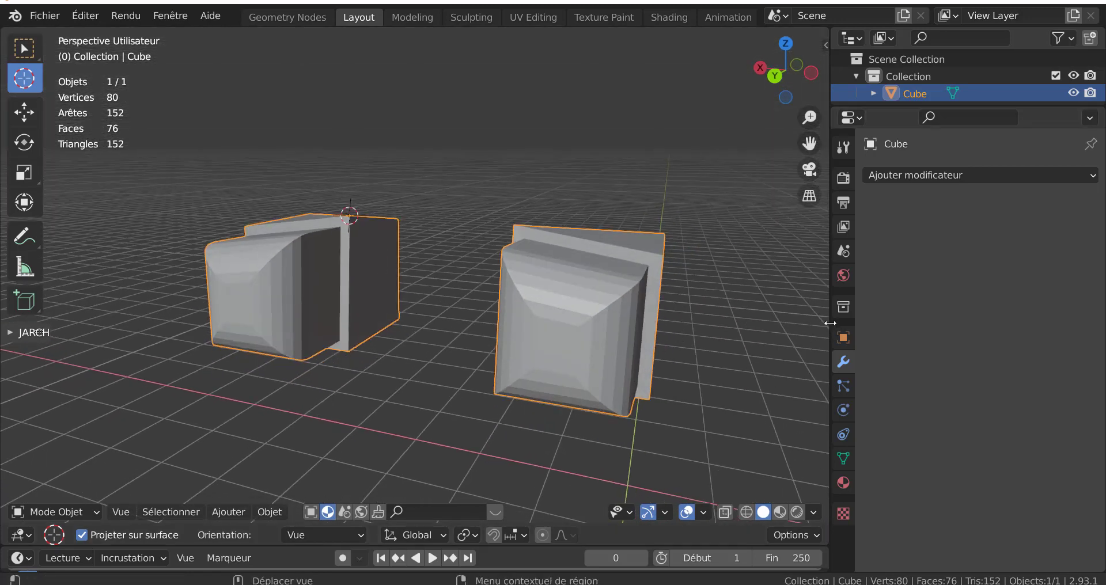
left_click_drag(830, 323, 974, 320)
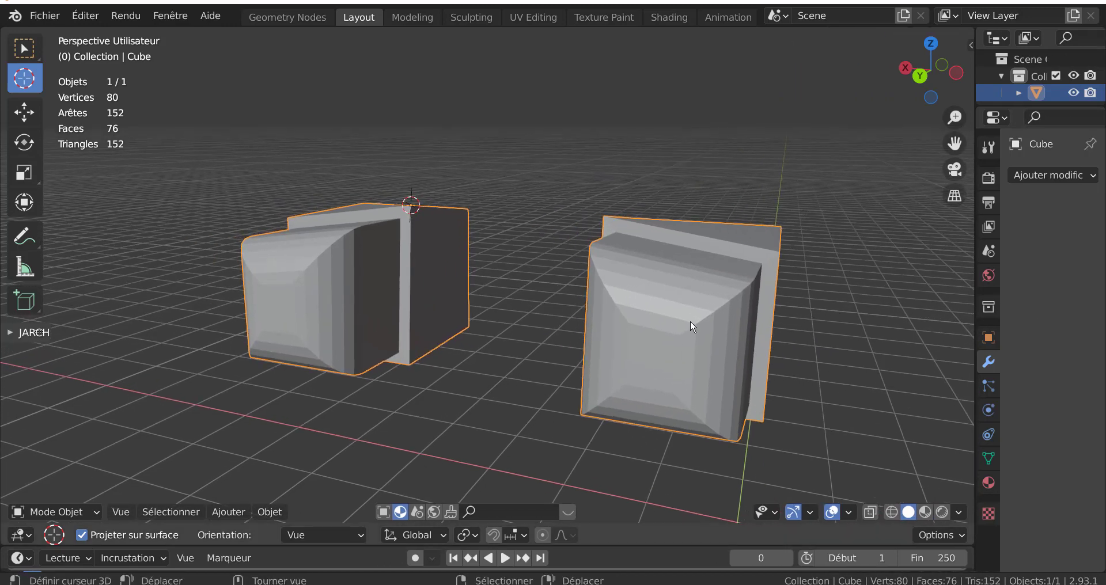
middle_click_drag(692, 327, 649, 372)
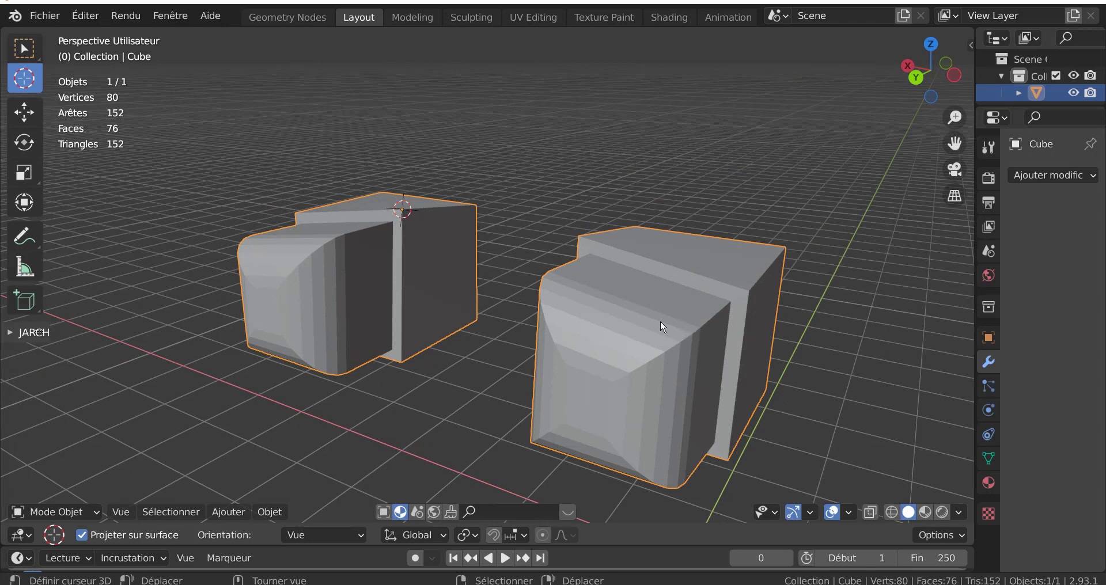
middle_click_drag(660, 322, 649, 360)
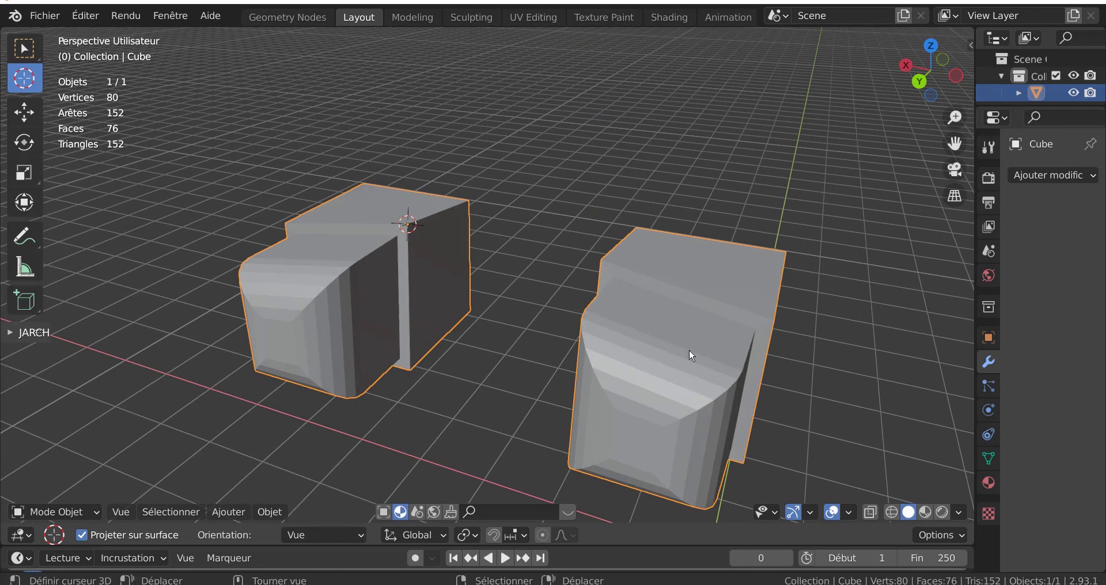
mouse_move(677, 364)
middle_mouse_down()
mouse_move(646, 400)
mouse_move(686, 380)
middle_mouse_up()
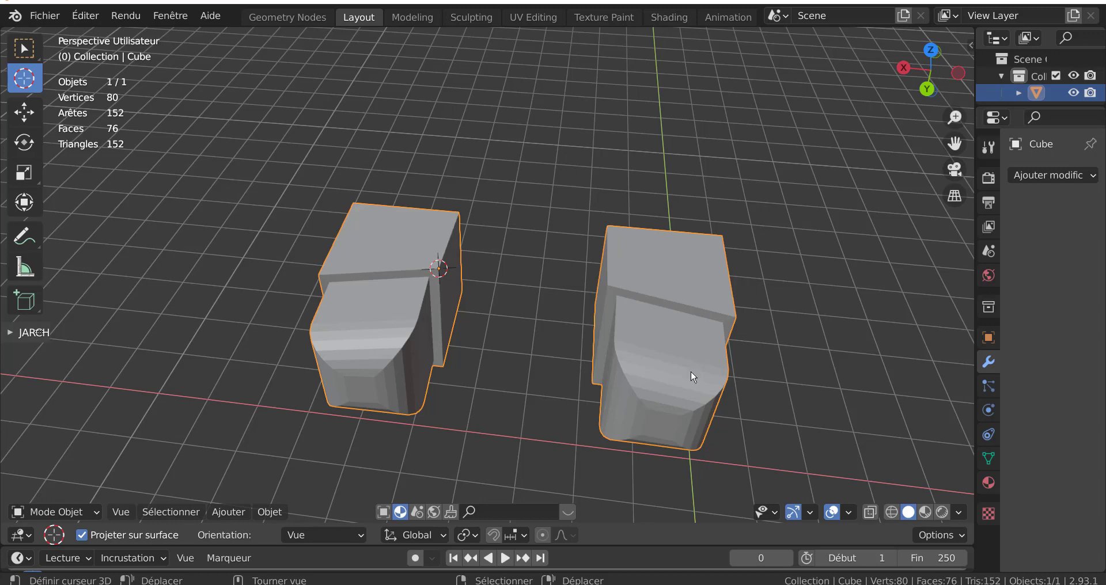
middle_click_drag(633, 289, 711, 310)
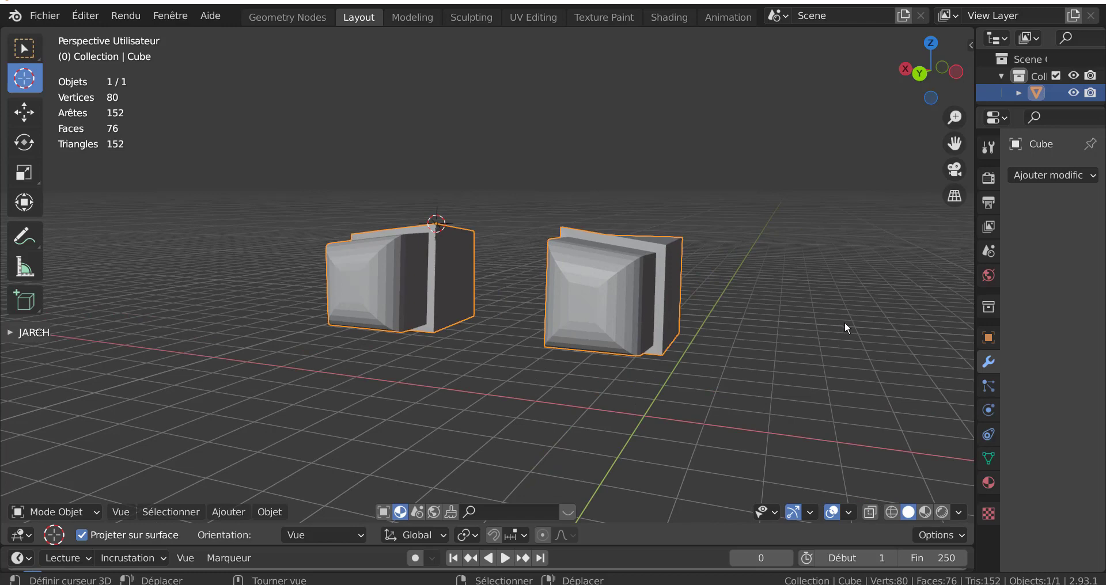
middle_click_drag(801, 263, 771, 320)
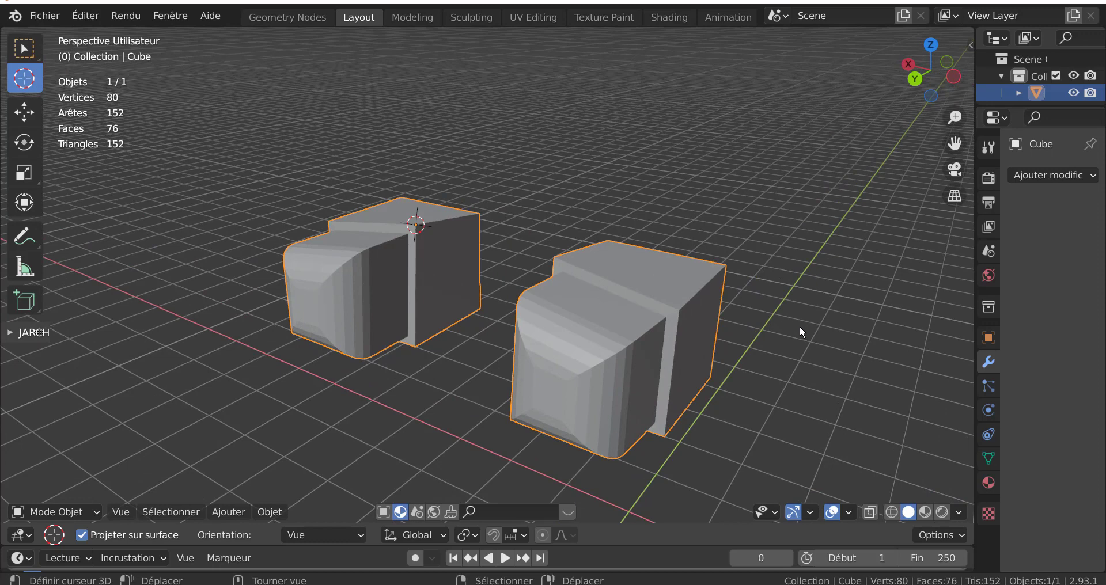